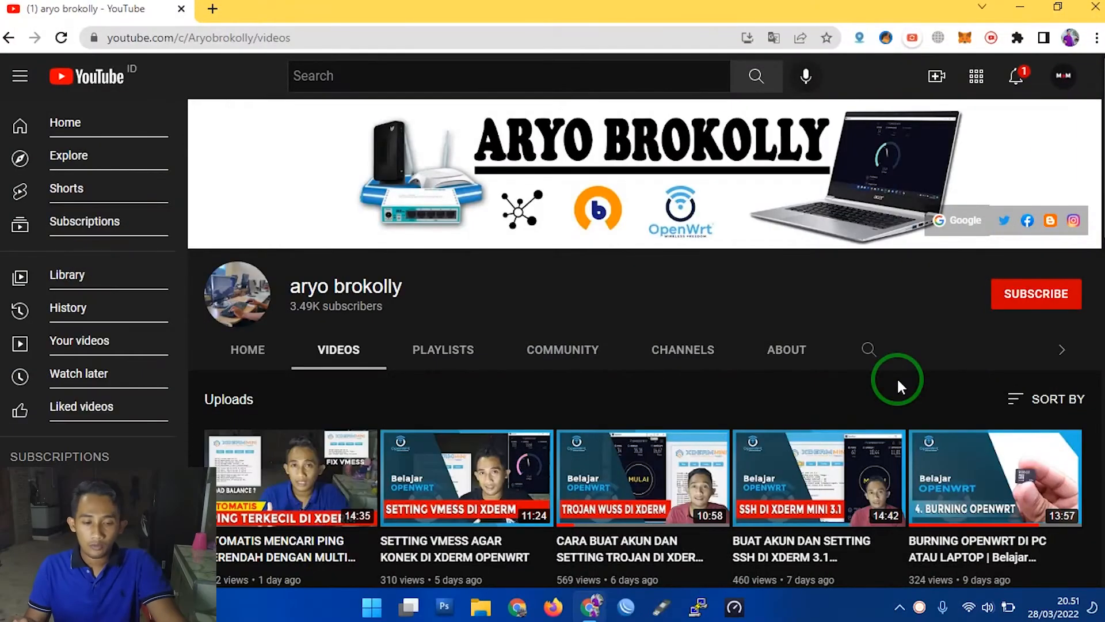
- Subscribe to the open YouTube channel and set its notifications to All
{"action": "left_click", "coordinate": [1037, 295]}
{"action": "left_click", "coordinate": [1068, 295]}
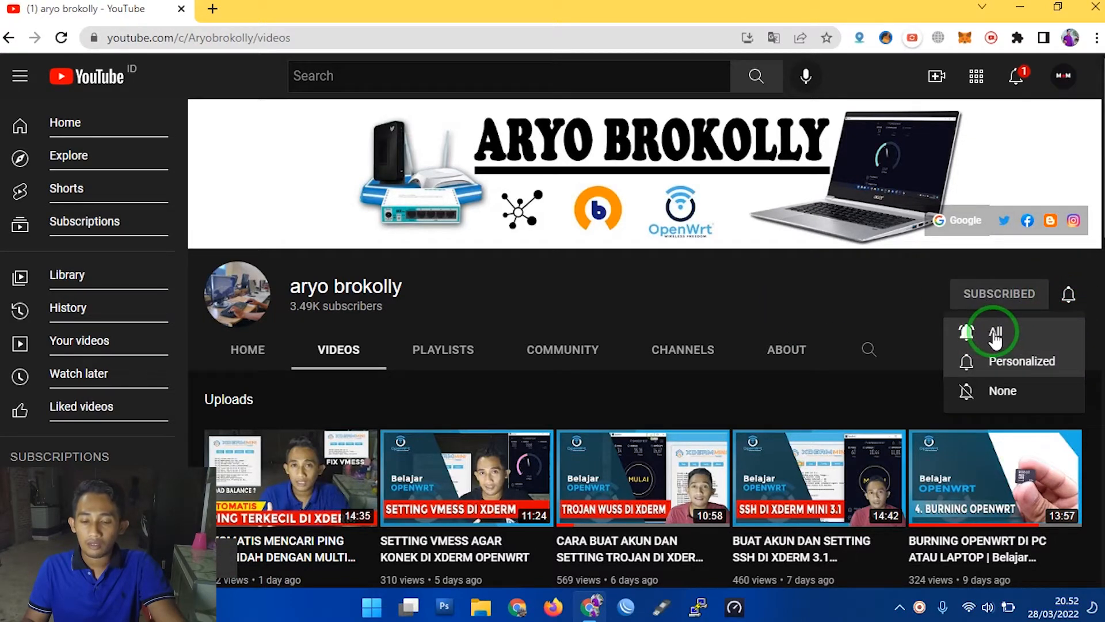
{"action": "left_click", "coordinate": [1007, 335]}
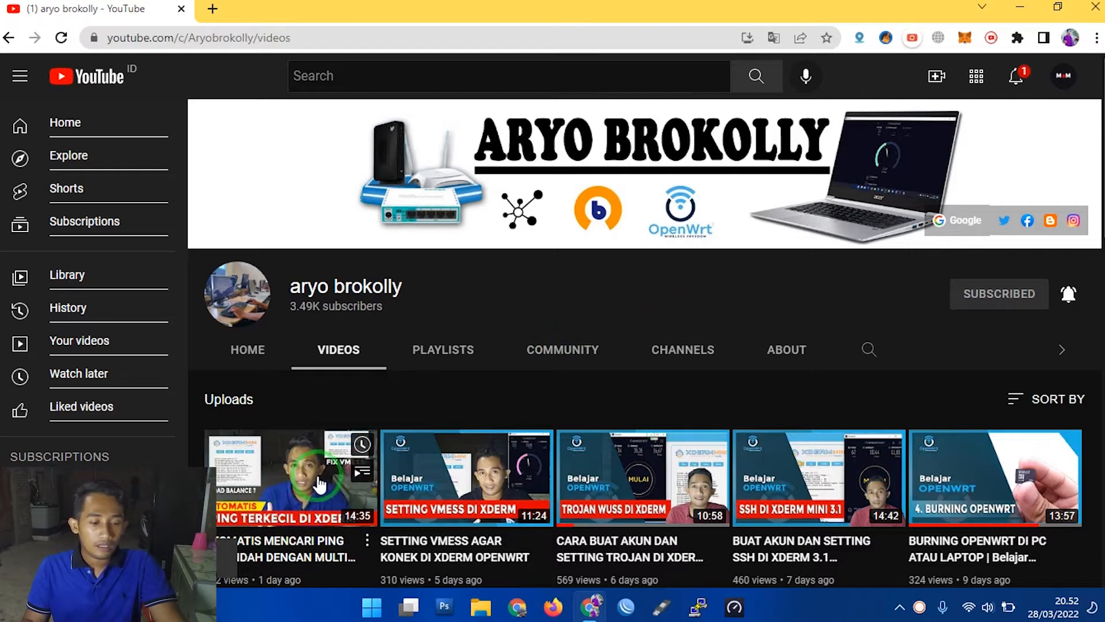
{"action": "scroll", "coordinate": [300, 472], "scroll_direction": "down", "scroll_amount": 1}
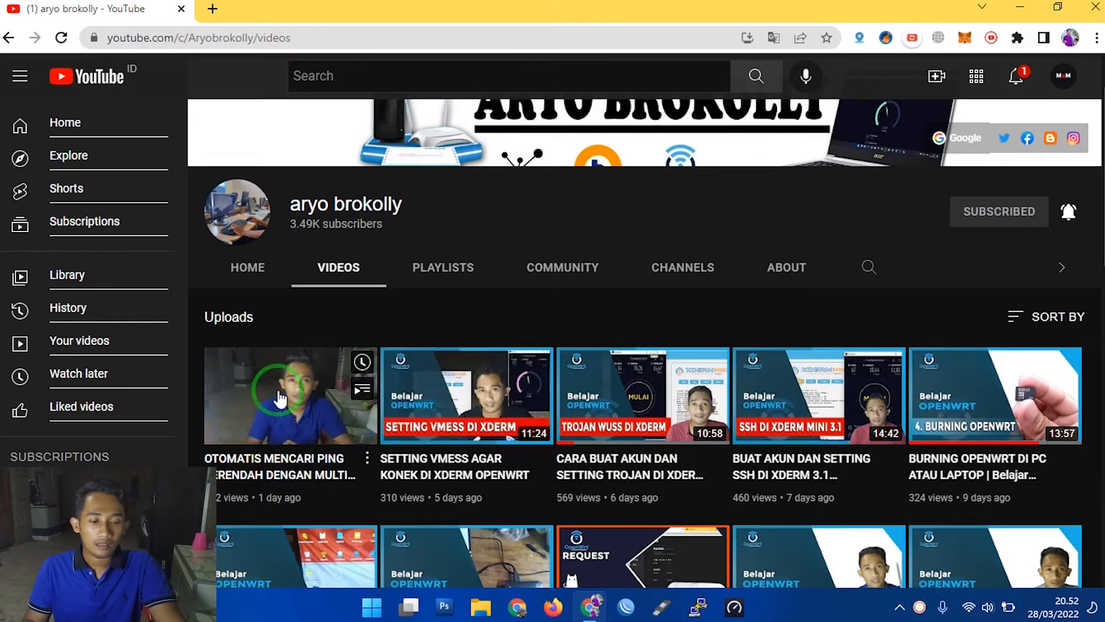
- Open the router's admin interface at 192.168.1.1 in a new browser tab
{"action": "left_click", "coordinate": [212, 12]}
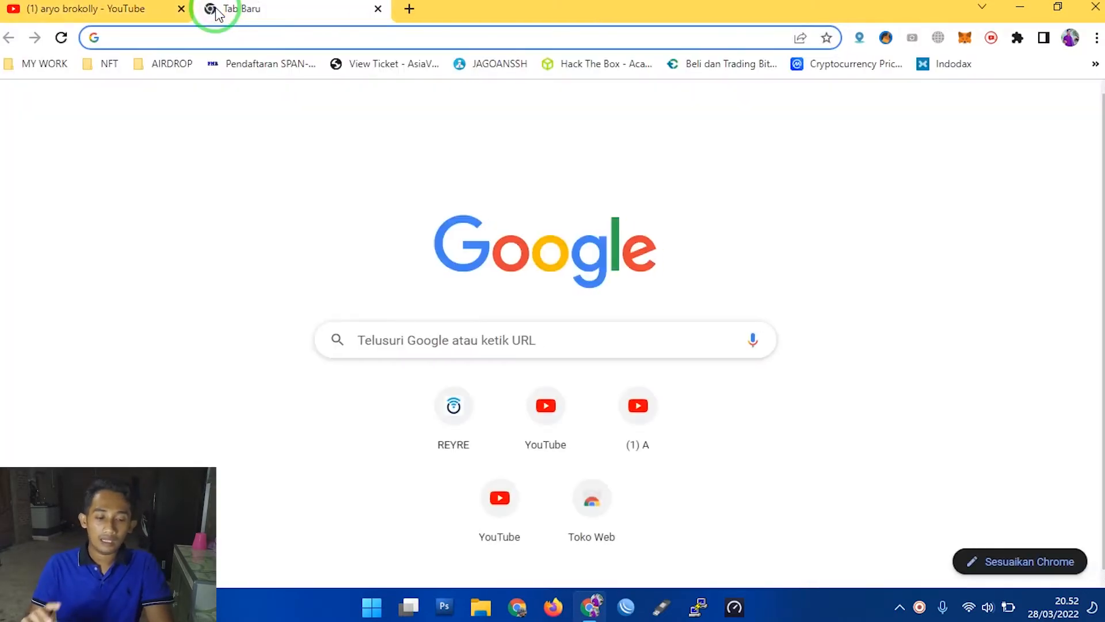
{"action": "type", "text": "192.168.1.1"}
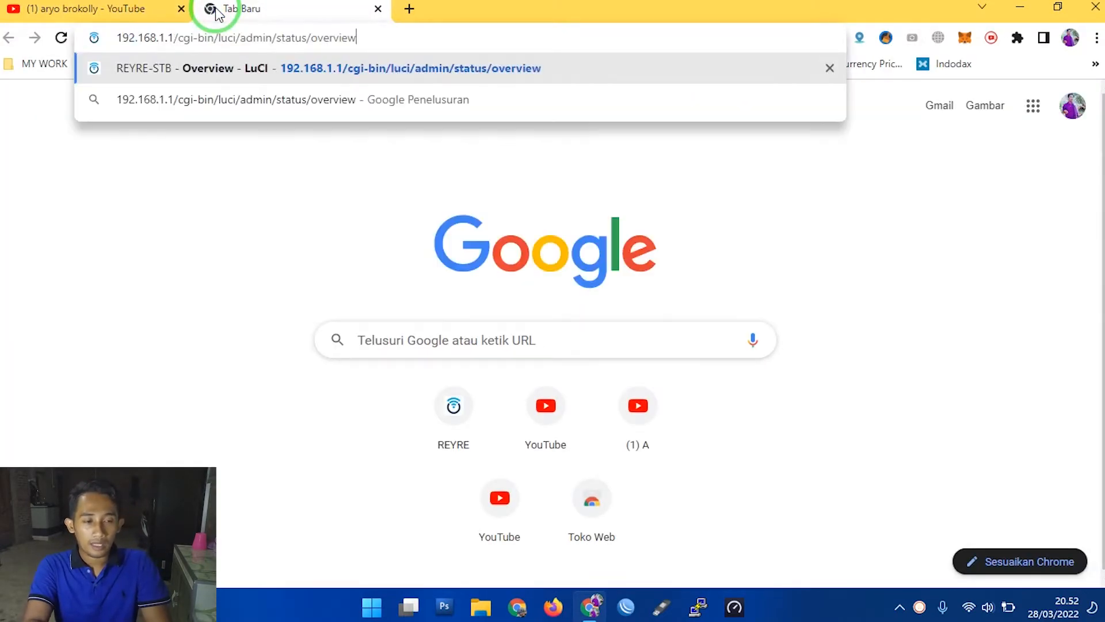
{"action": "key", "text": "Return"}
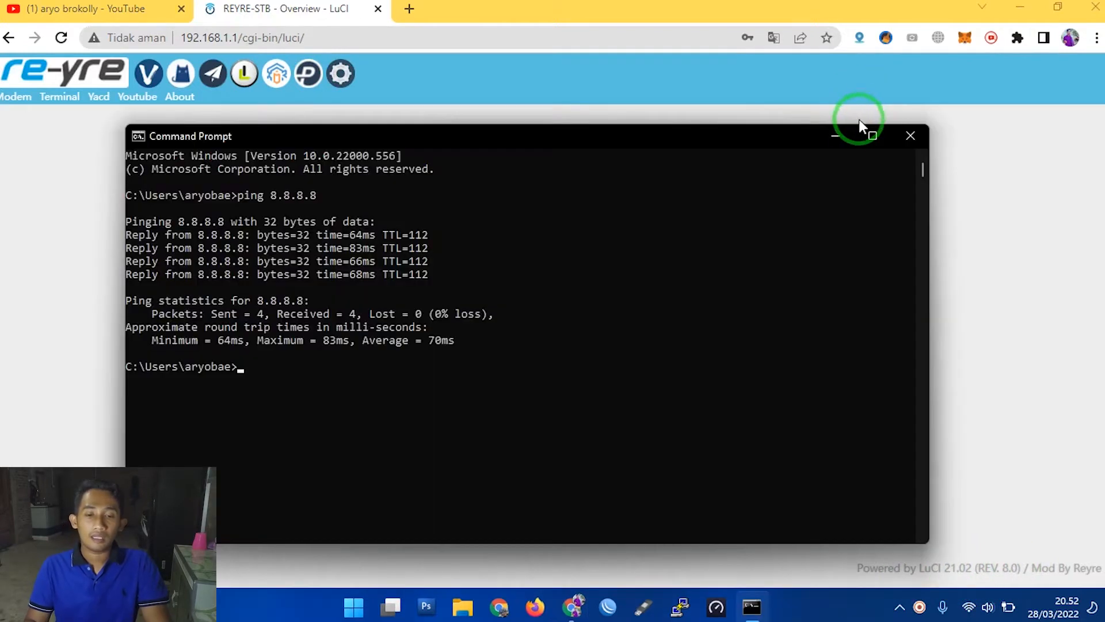
- Log in to the REYRE-STB page as root with the account password and dismiss the browser's password warning
{"action": "left_click", "coordinate": [823, 137]}
{"action": "left_click", "coordinate": [534, 298]}
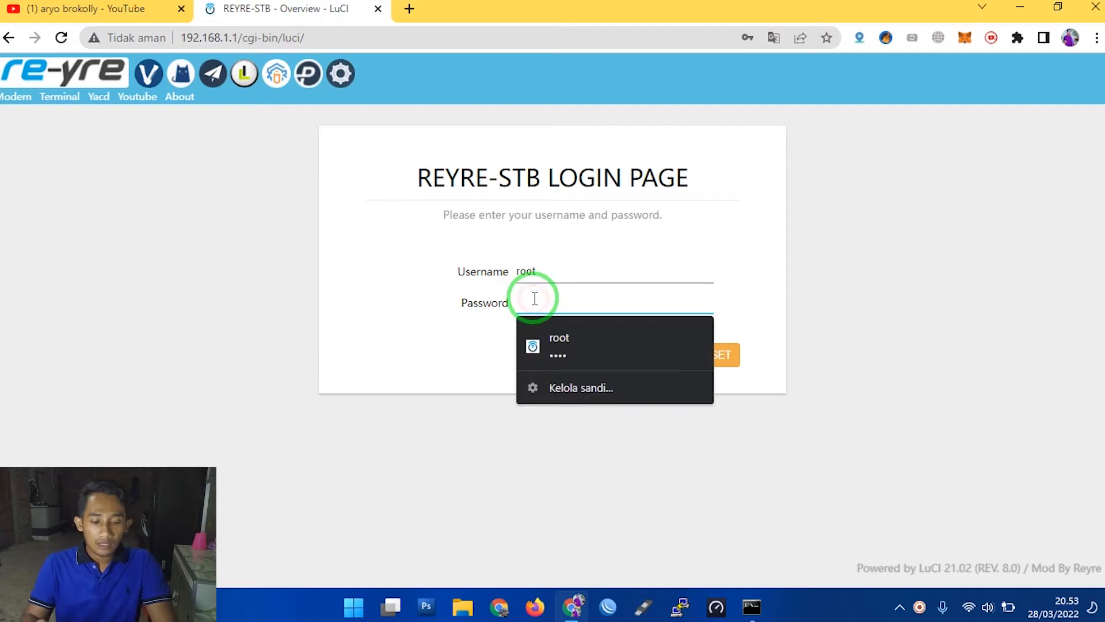
{"action": "type", "text": "ro"}
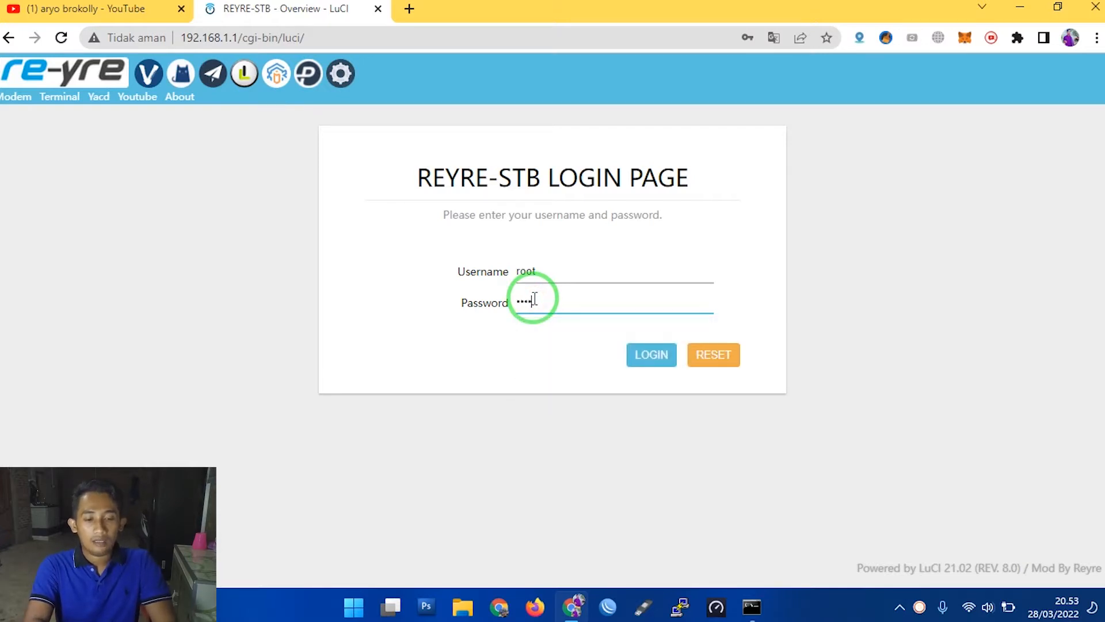
{"action": "key", "text": "Return"}
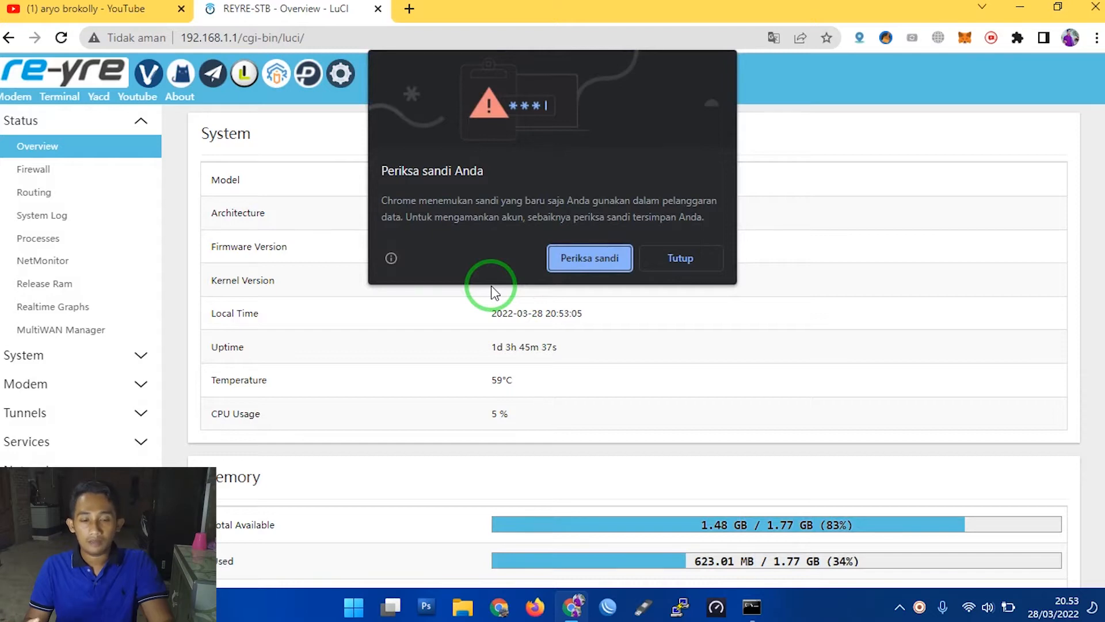
{"action": "left_click", "coordinate": [671, 253]}
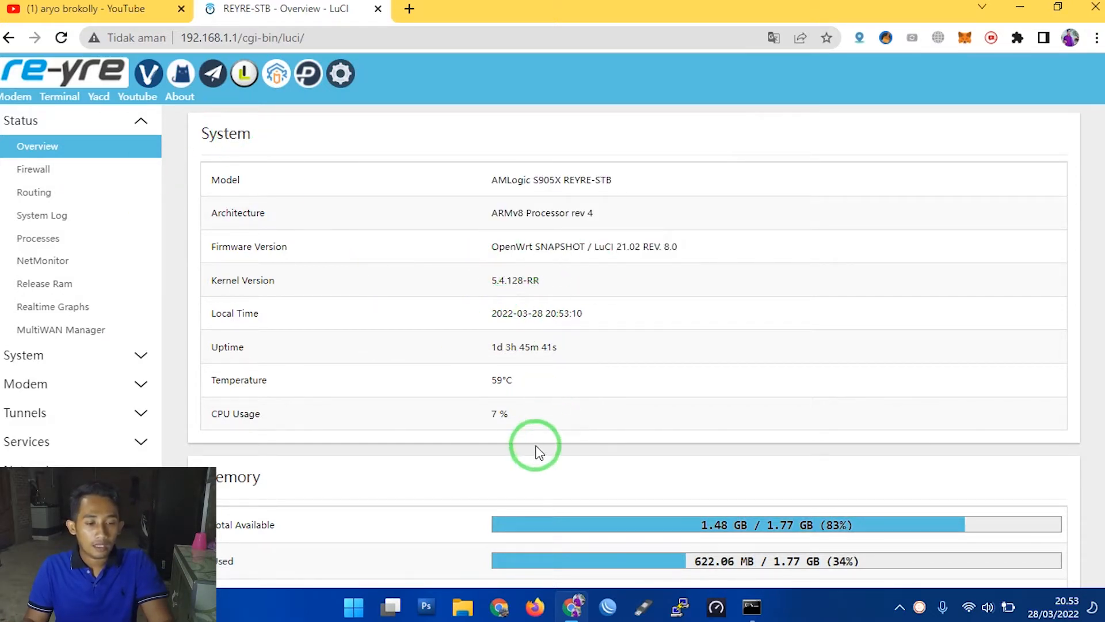
- Look over the system overview and the OpenClash page, and open the Libernet tunnel interface
{"action": "scroll", "coordinate": [292, 172], "scroll_direction": "down", "scroll_amount": 2}
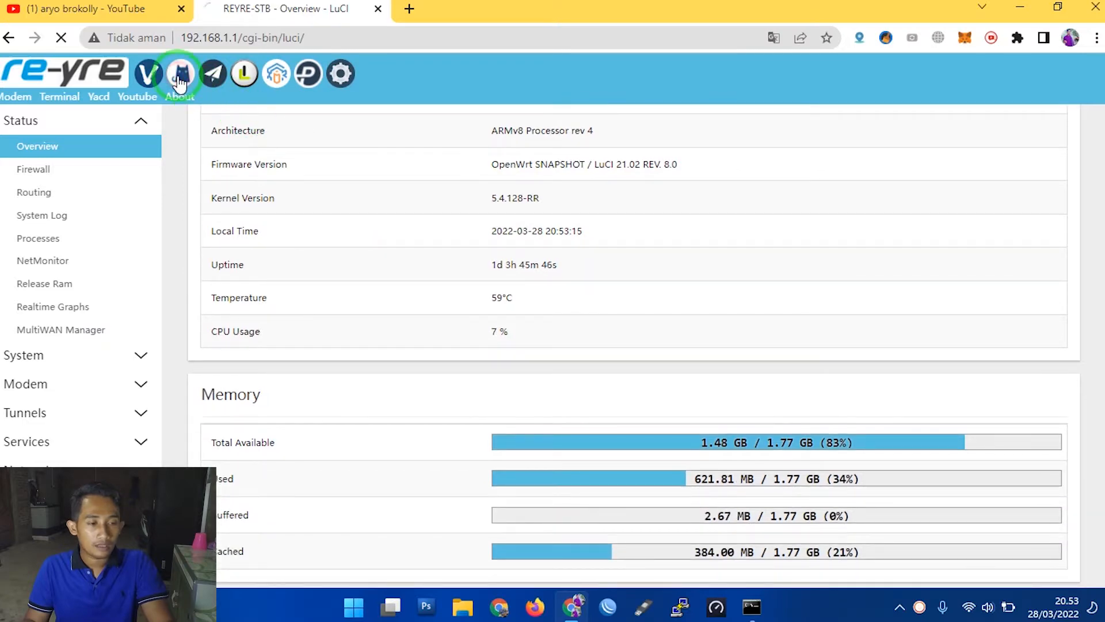
{"action": "scroll", "coordinate": [592, 374], "scroll_direction": "down", "scroll_amount": 1}
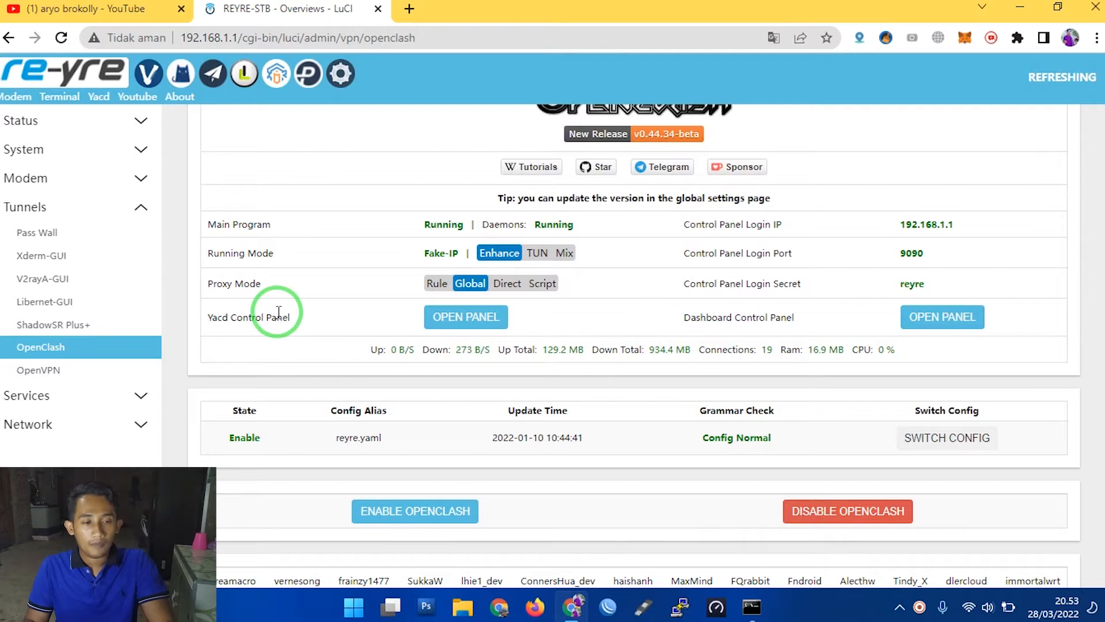
{"action": "left_click", "coordinate": [244, 75]}
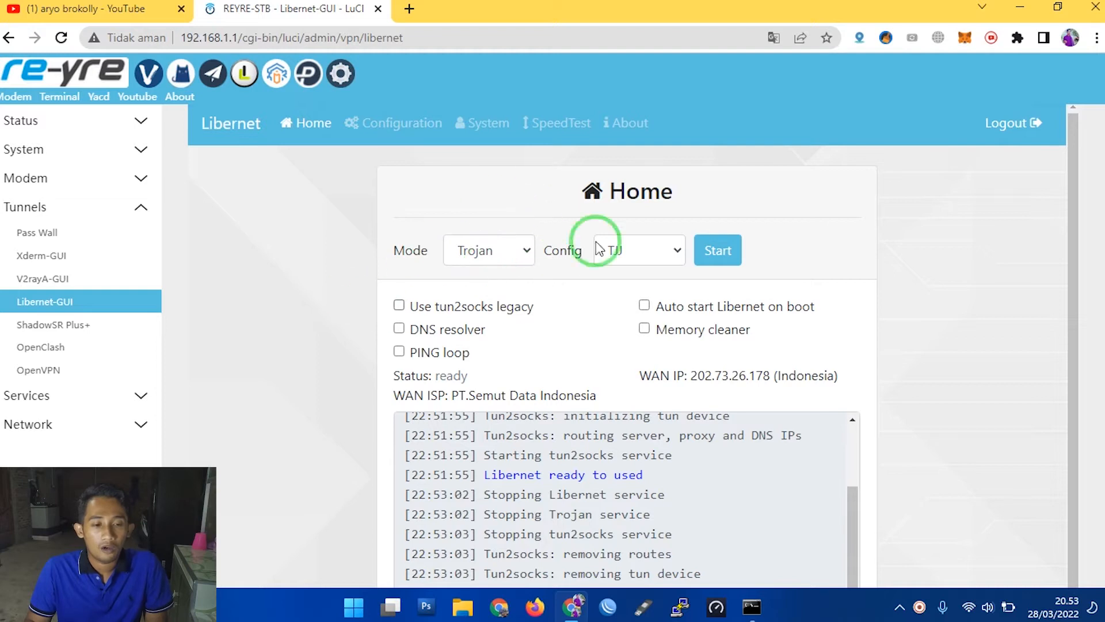
- Examine the tunnel modes and configs offered on Libernet's Home page, leaving Trojan and TJJ selected
{"action": "left_click", "coordinate": [516, 256]}
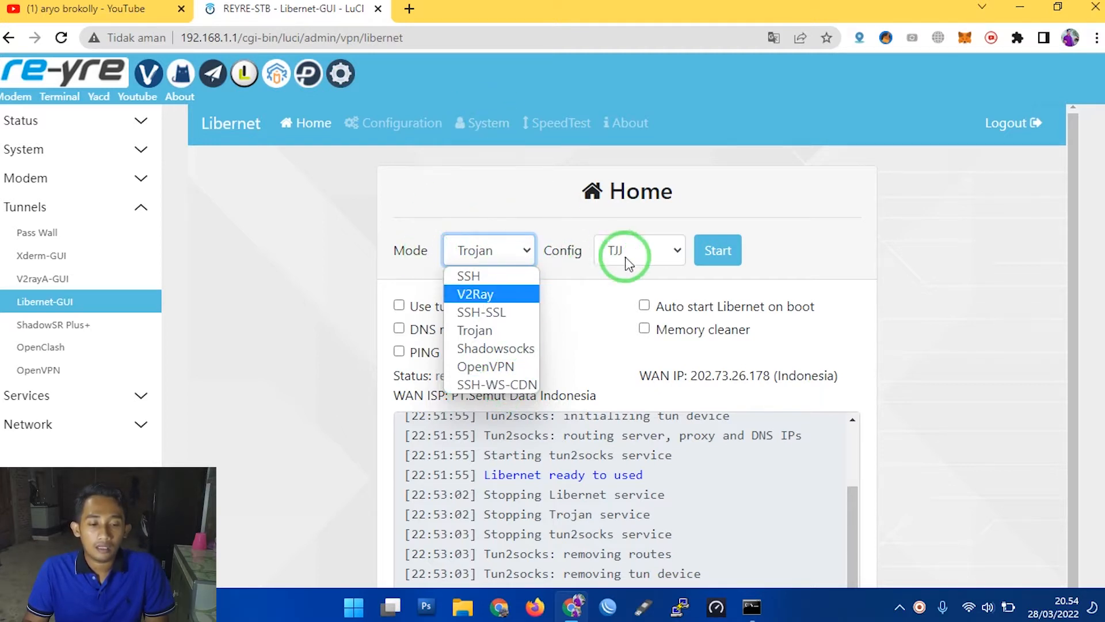
{"action": "left_click", "coordinate": [642, 255]}
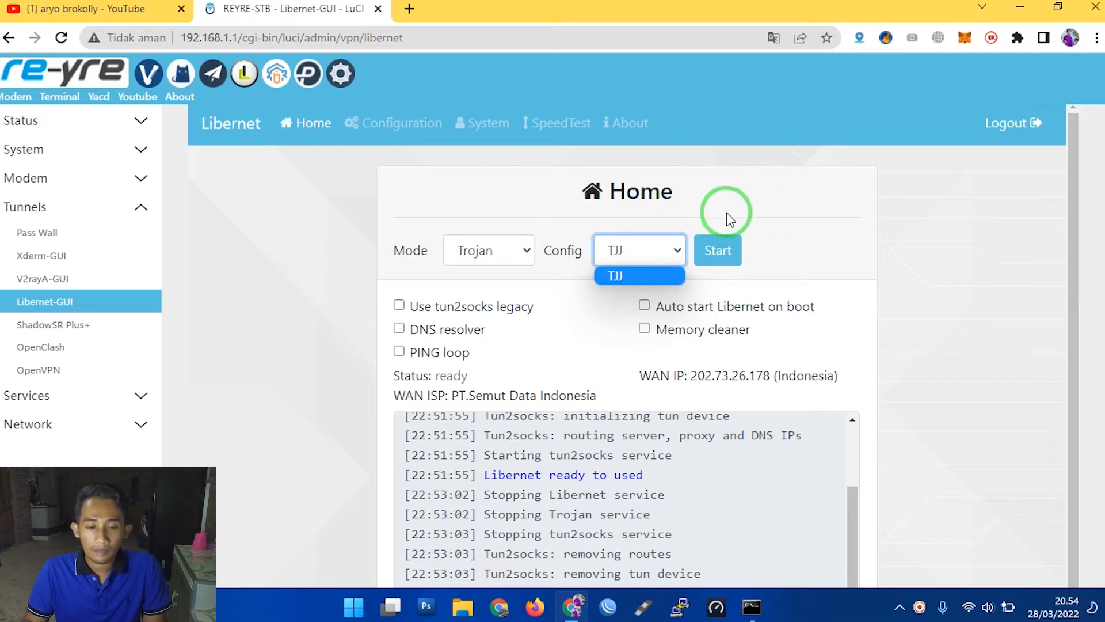
{"action": "left_click", "coordinate": [809, 231]}
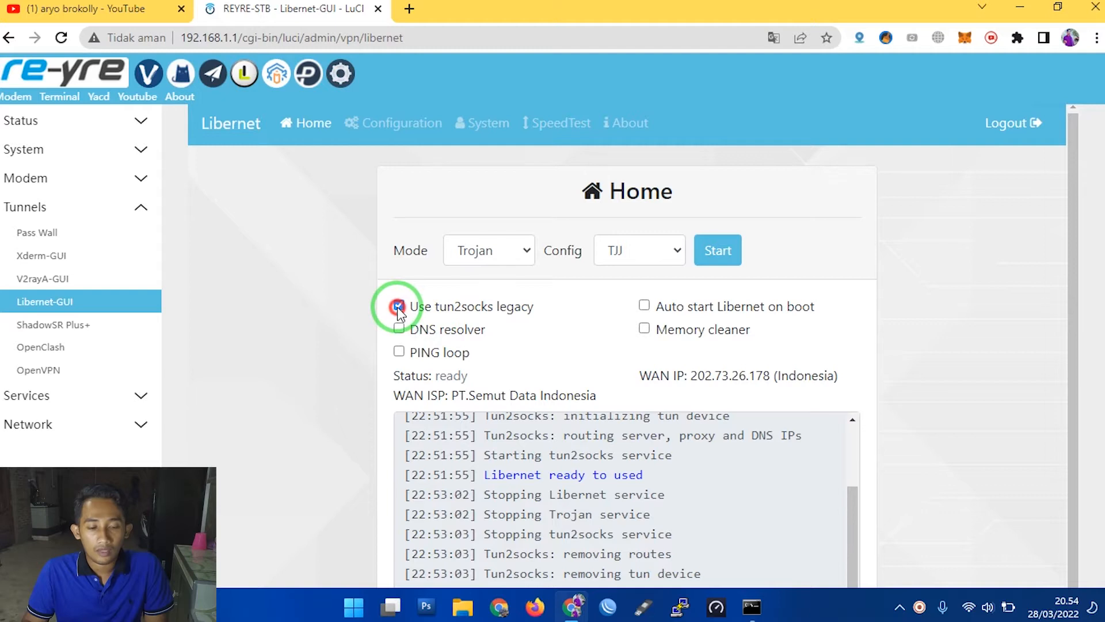
- Enable PING loop, Memory cleaner and Auto start Libernet on boot, leaving tun2socks legacy disabled
{"action": "left_click", "coordinate": [398, 306]}
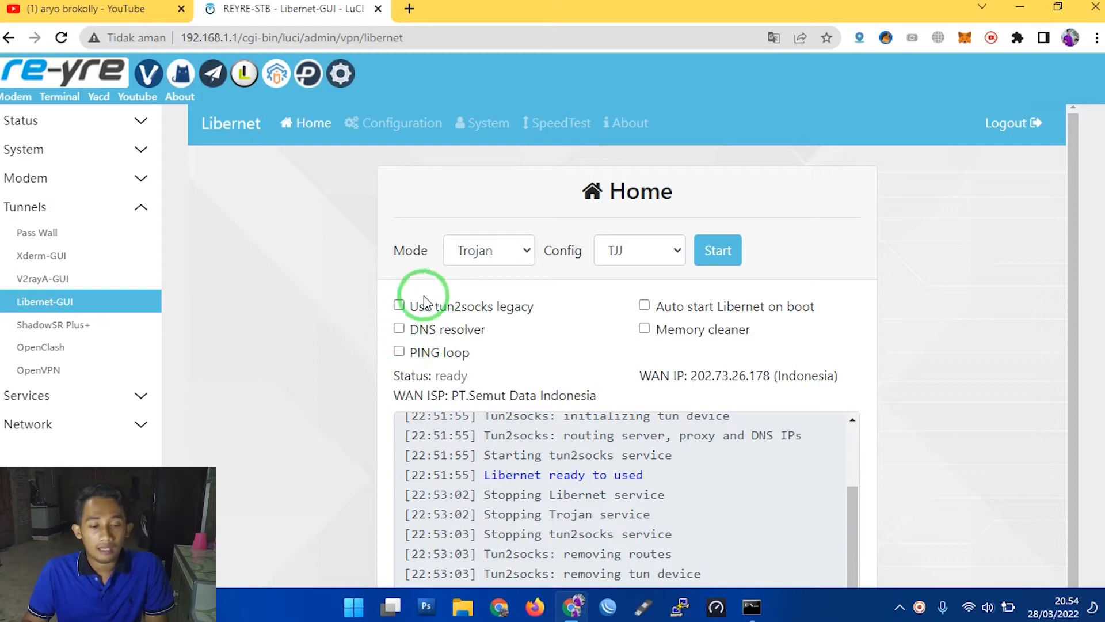
{"action": "left_click", "coordinate": [400, 306]}
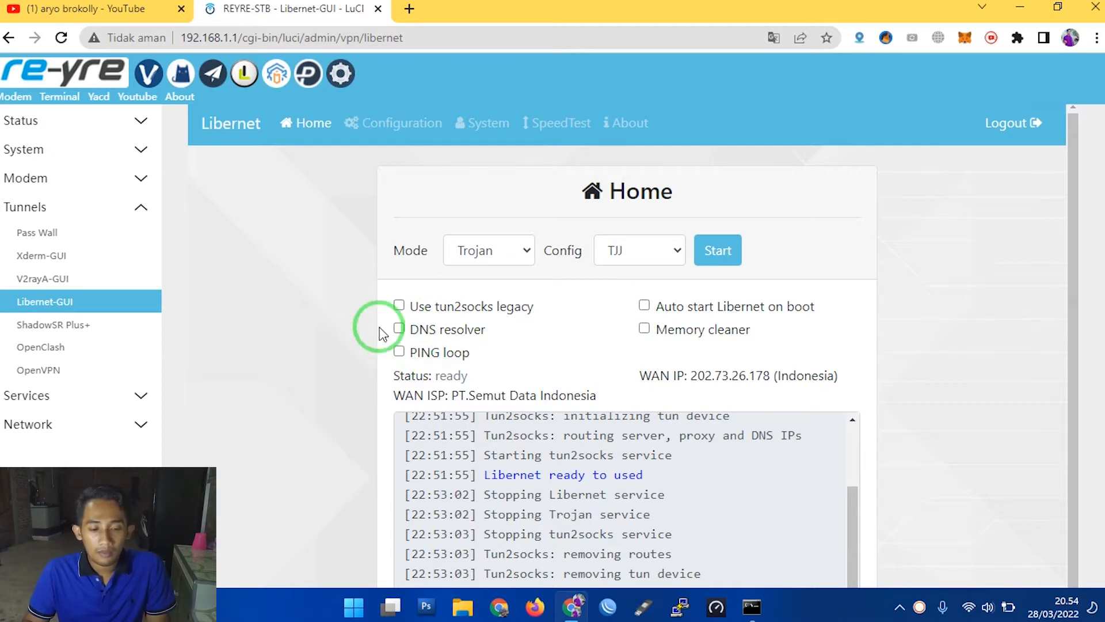
{"action": "left_click", "coordinate": [644, 329]}
{"action": "left_click", "coordinate": [399, 351]}
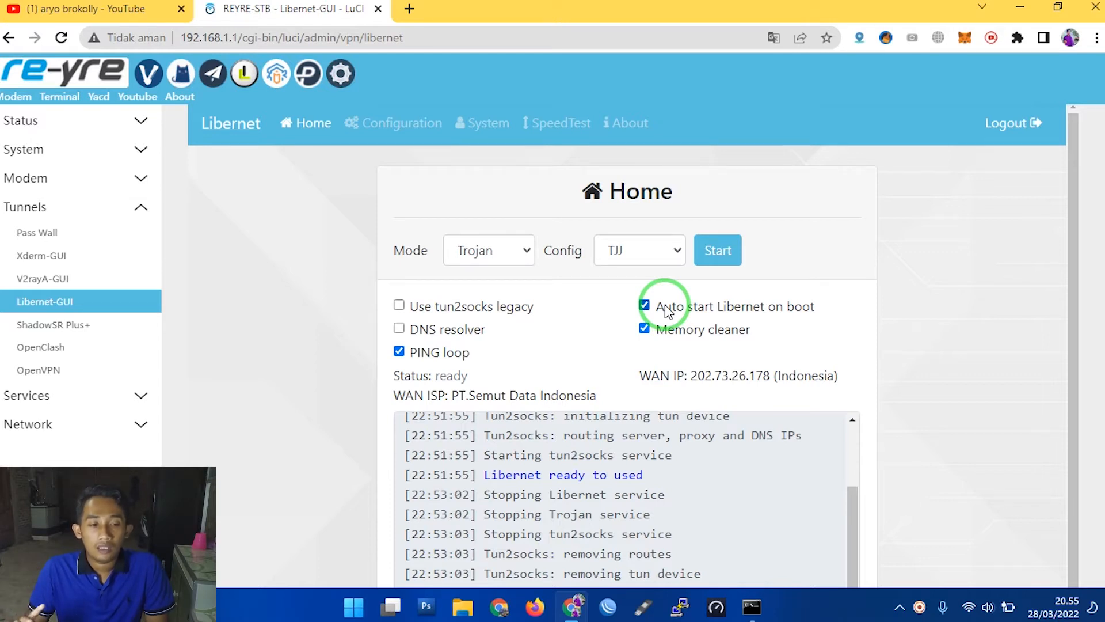
- Examine Libernet's status, WAN ISP and WAN IP, and check them against the proxy servers configured in OpenClash
{"action": "double_click", "coordinate": [436, 374]}
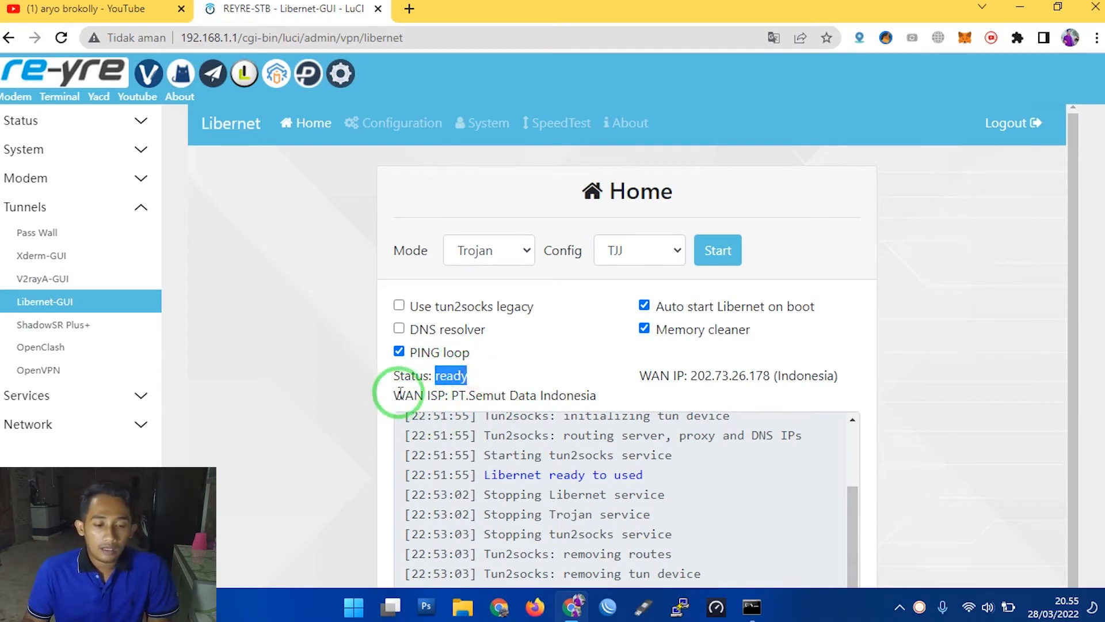
{"action": "left_click_drag", "start_coordinate": [394, 395], "coordinate": [456, 399]}
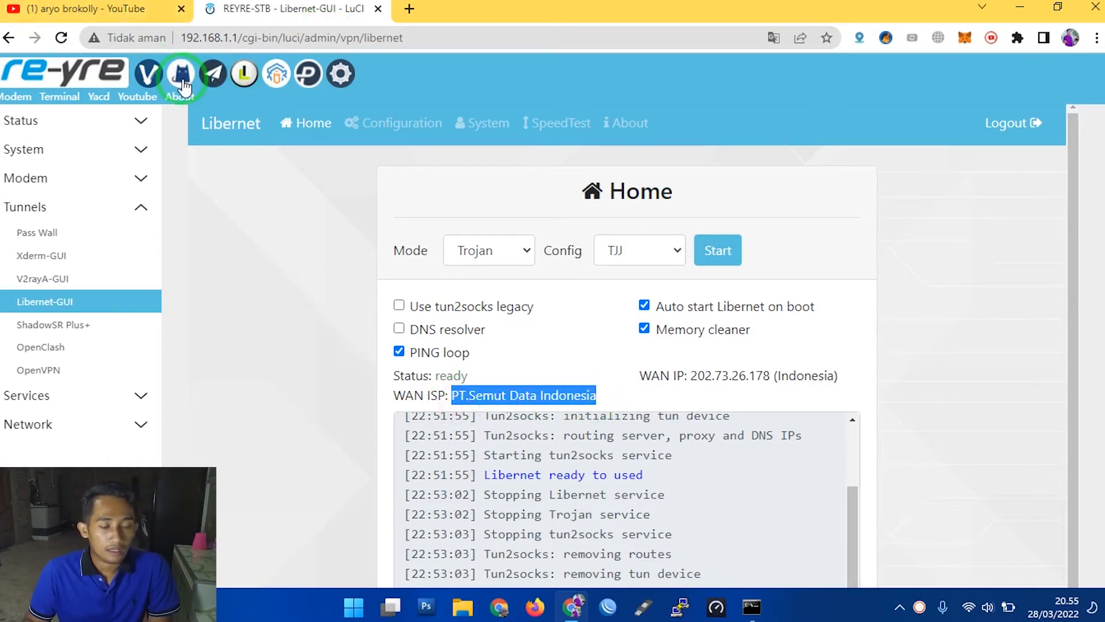
{"action": "left_click", "coordinate": [182, 75]}
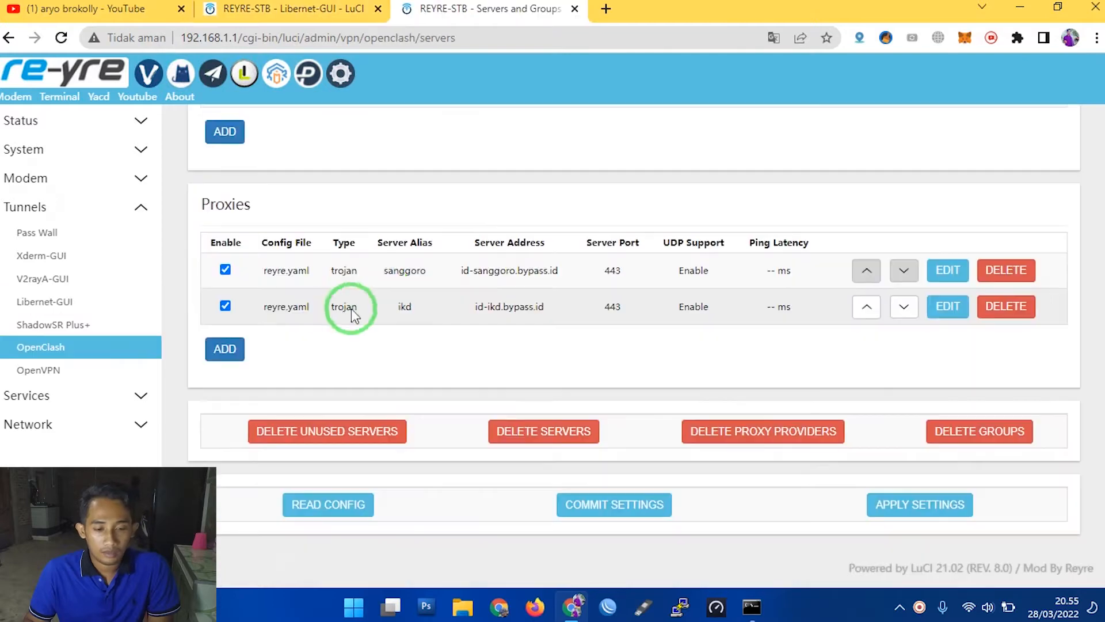
{"action": "double_click", "coordinate": [407, 271]}
{"action": "left_click", "coordinate": [294, 8]}
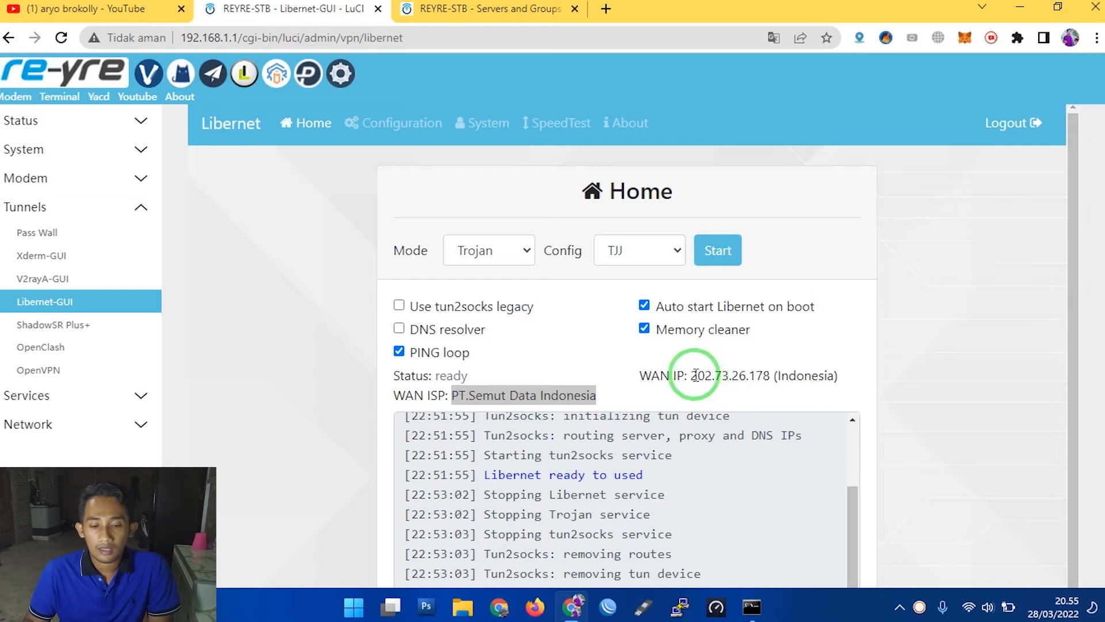
{"action": "left_click_drag", "start_coordinate": [694, 376], "coordinate": [773, 374]}
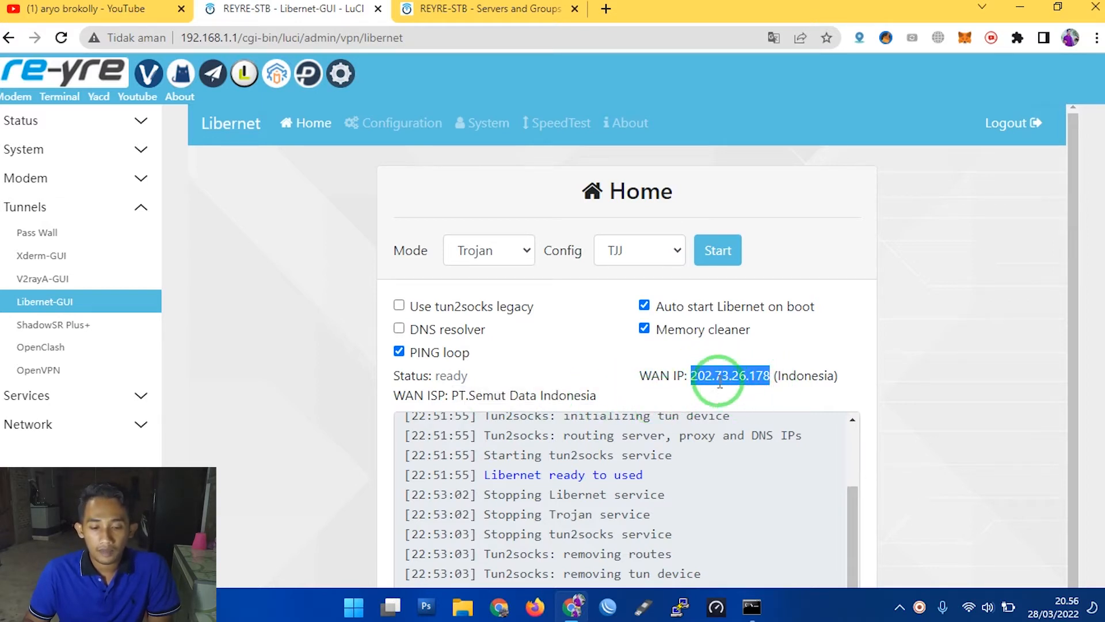
{"action": "double_click", "coordinate": [814, 374]}
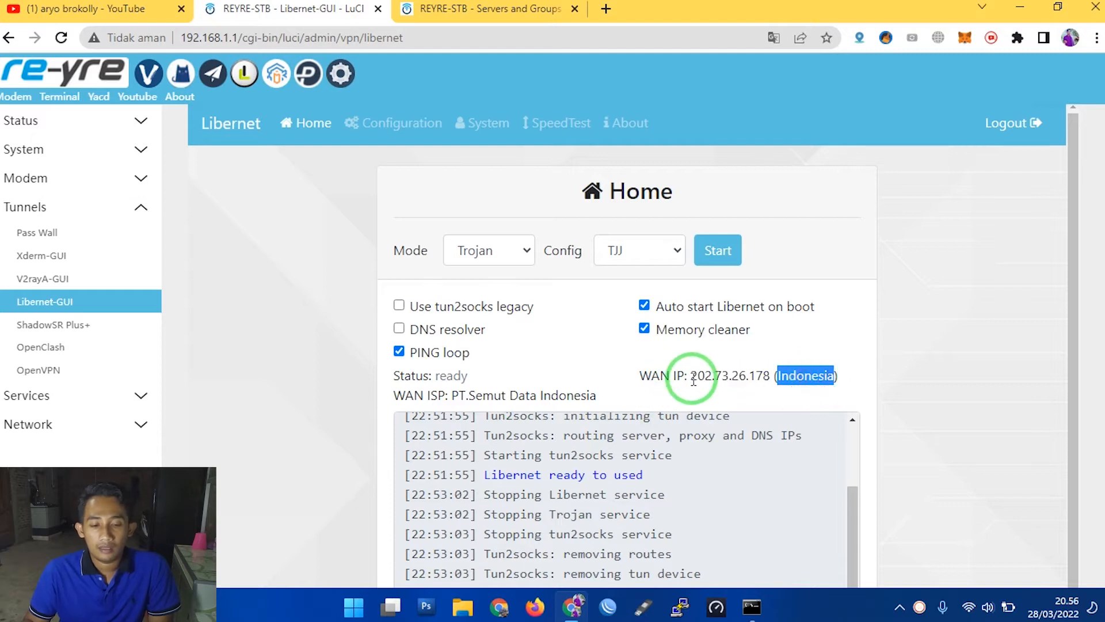
{"action": "left_click_drag", "start_coordinate": [692, 377], "coordinate": [764, 375]}
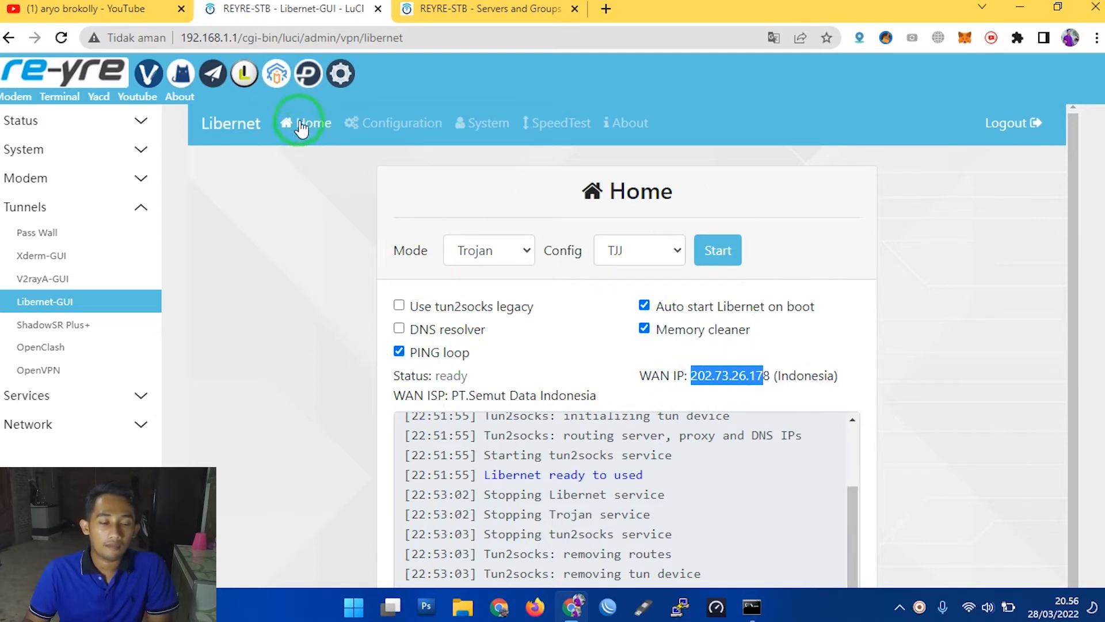
- View Libernet's Configuration page and review the tunnel modes listed on its Home page
{"action": "left_click", "coordinate": [369, 126]}
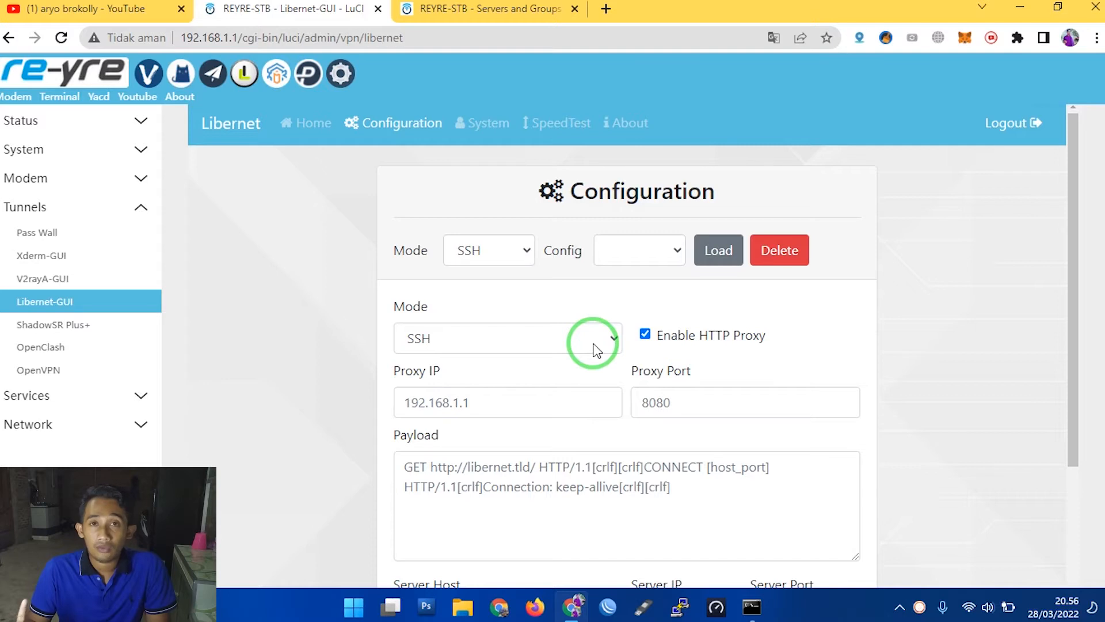
{"action": "left_click", "coordinate": [307, 122]}
{"action": "left_click", "coordinate": [472, 249]}
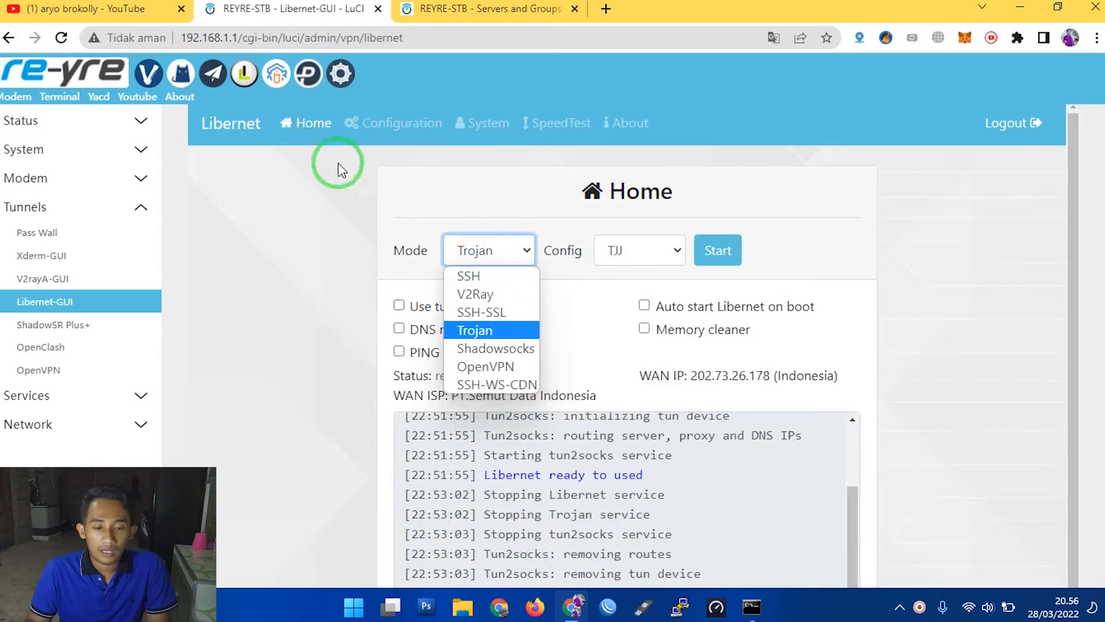
- Load the saved TJJ config for Trojan mode on Libernet's Configuration page
{"action": "left_click", "coordinate": [361, 125]}
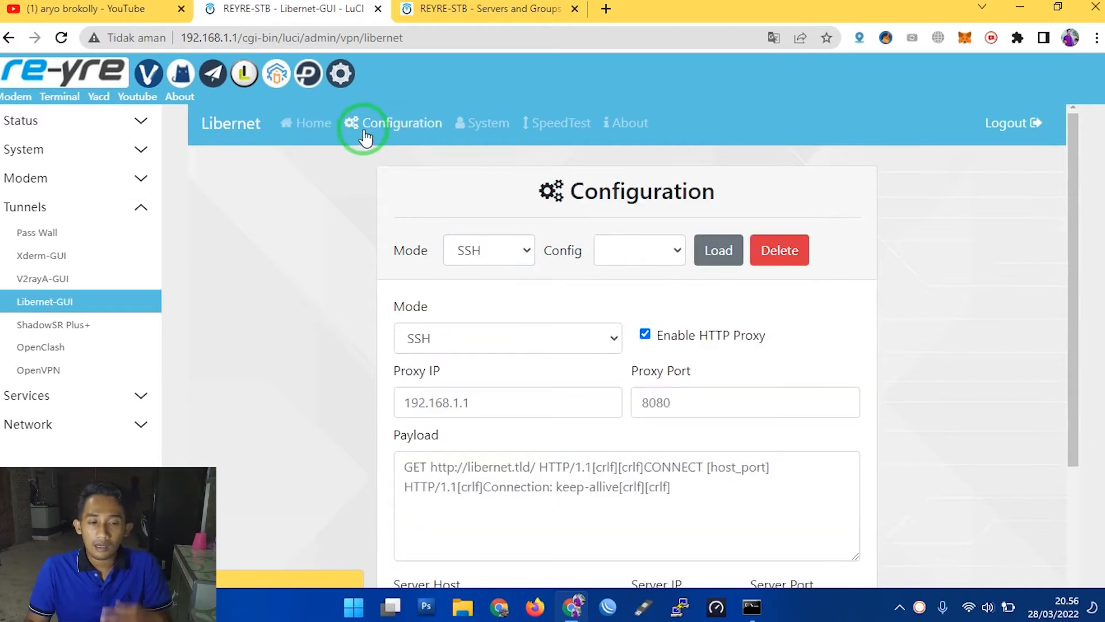
{"action": "left_click", "coordinate": [511, 247]}
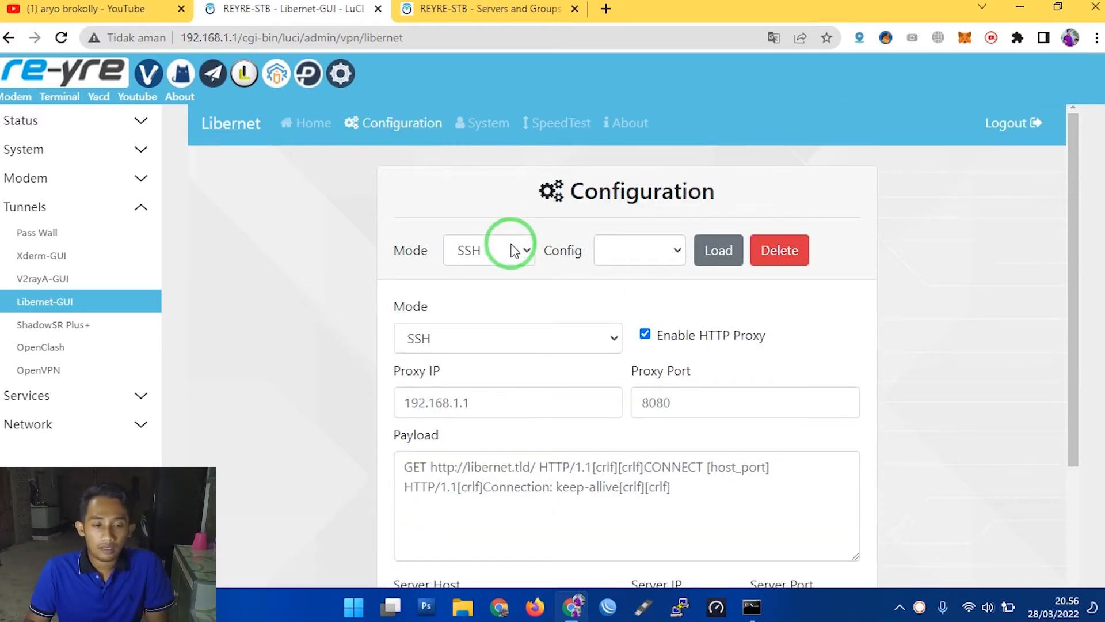
{"action": "left_click", "coordinate": [515, 249]}
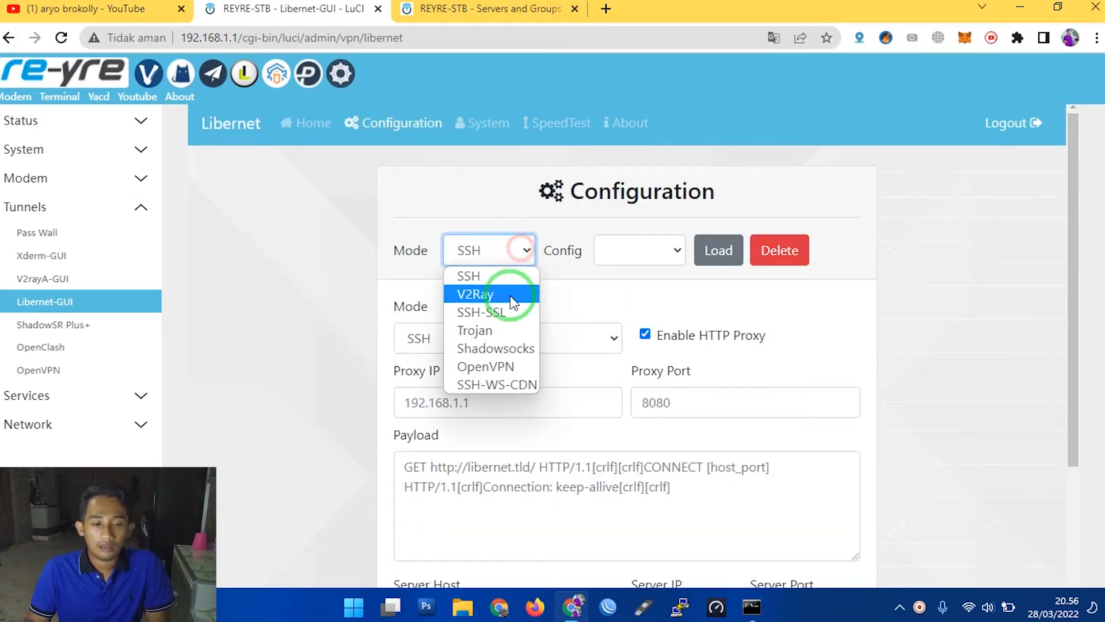
{"action": "left_click", "coordinate": [489, 332]}
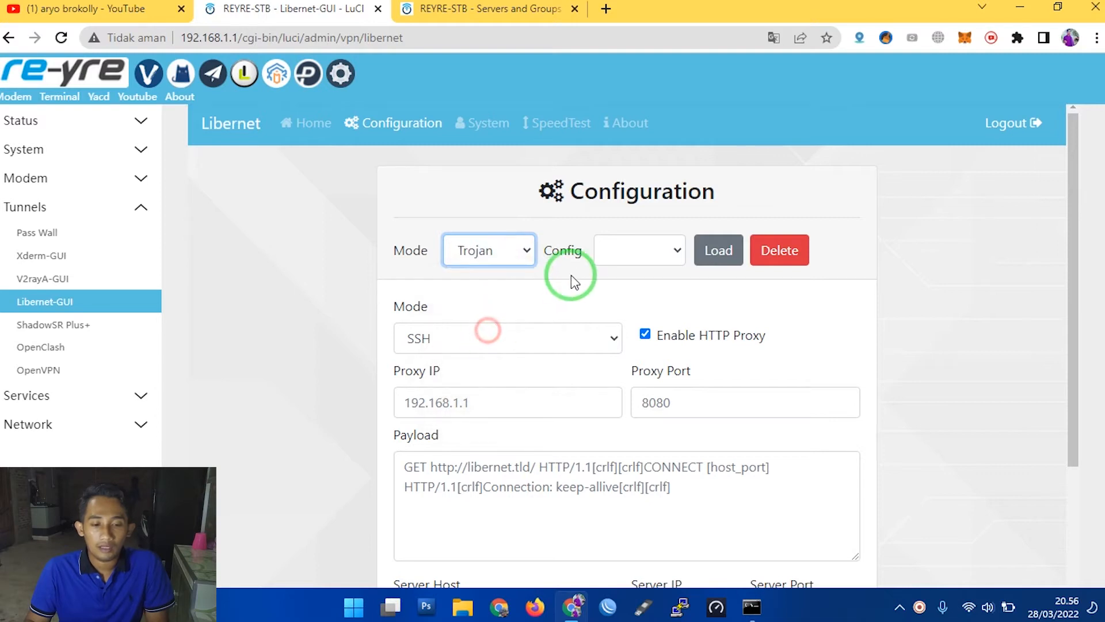
{"action": "left_click", "coordinate": [645, 254]}
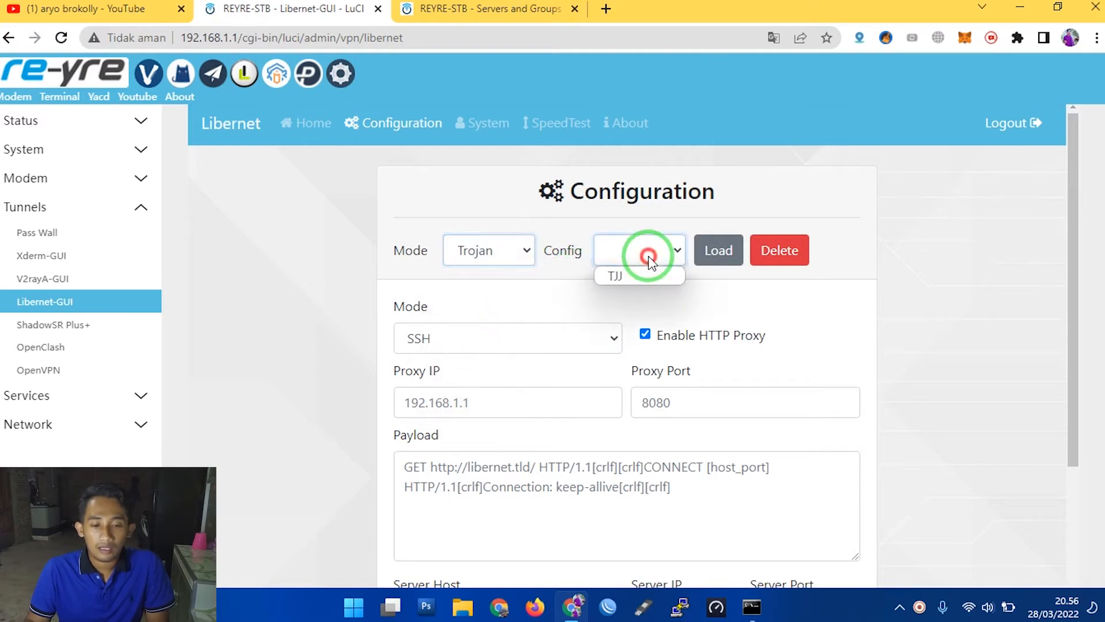
{"action": "left_click", "coordinate": [617, 277]}
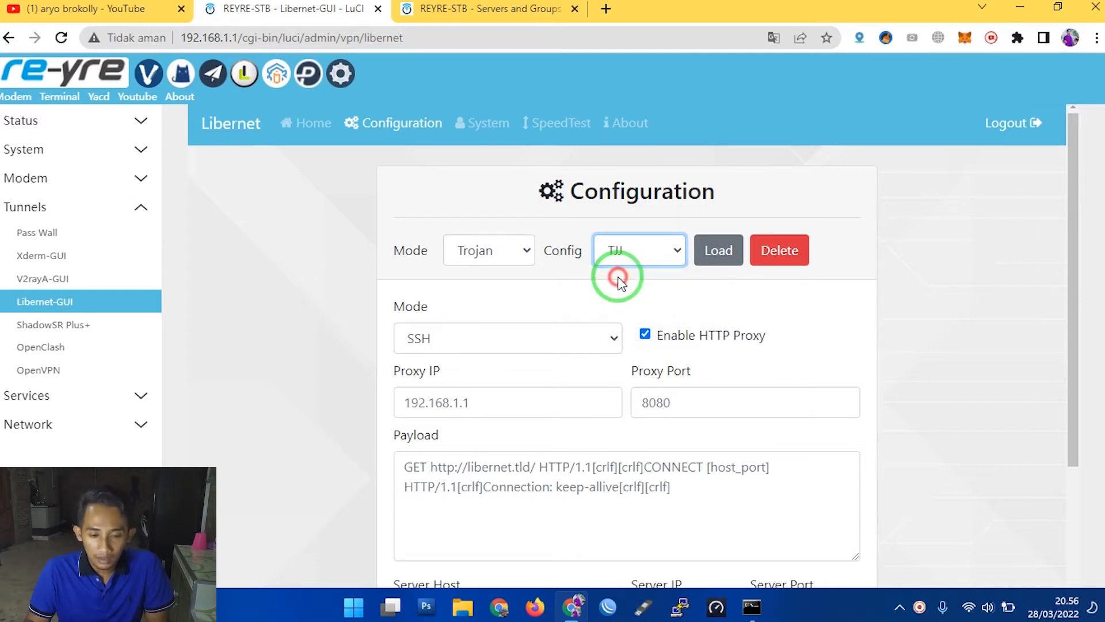
{"action": "left_click", "coordinate": [712, 259]}
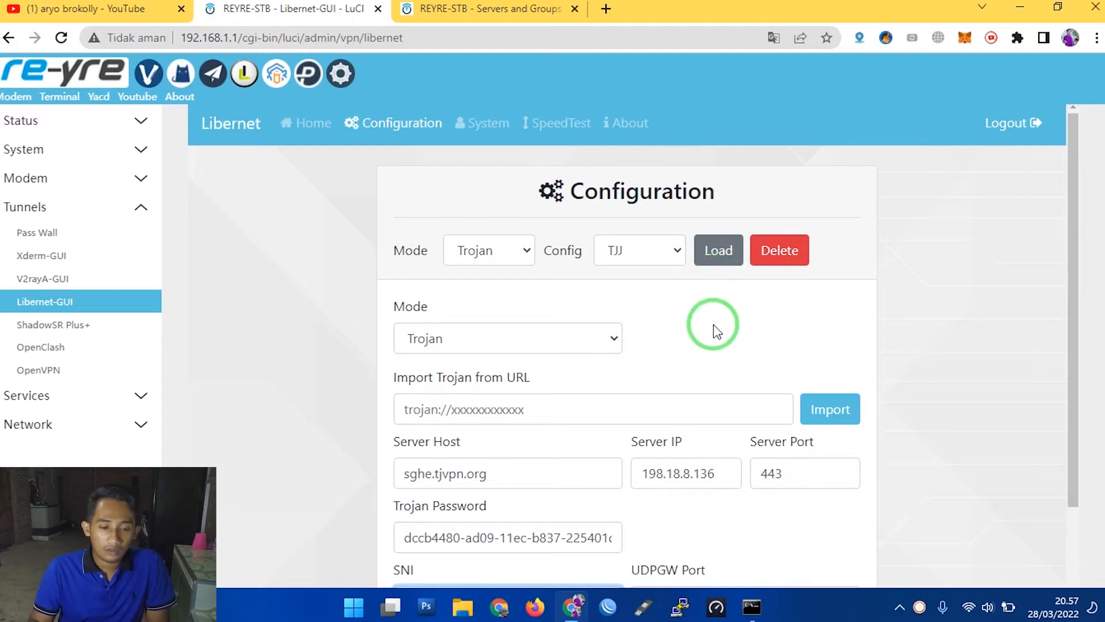
- Examine the loaded Trojan config's Mode, Server Host and Server IP settings on the Configuration page
{"action": "scroll", "coordinate": [624, 414], "scroll_direction": "down", "scroll_amount": 1}
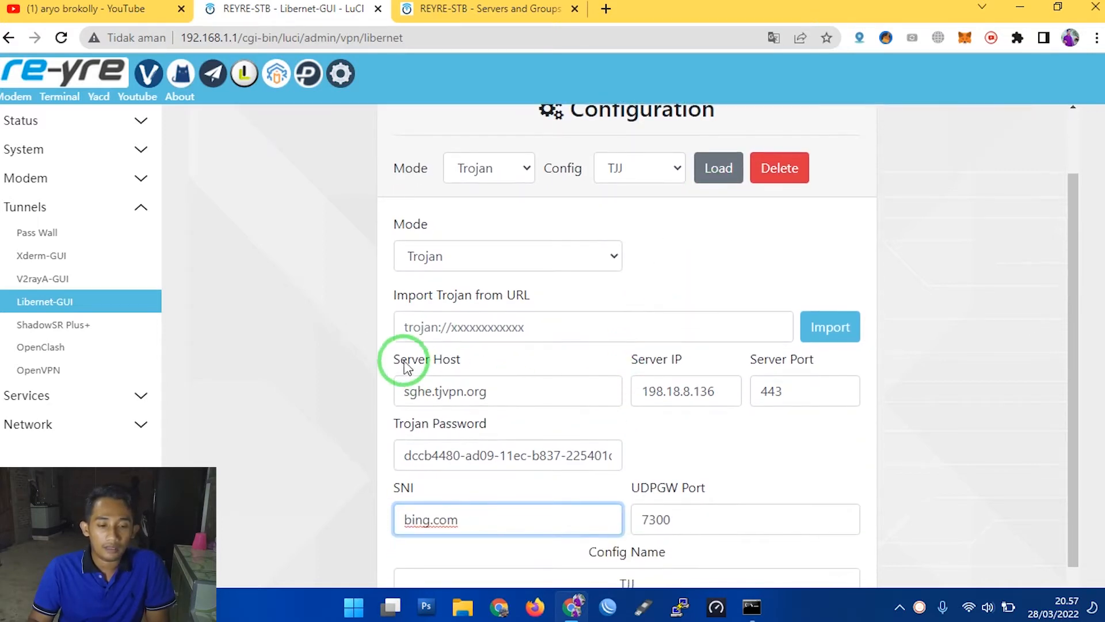
{"action": "left_click_drag", "start_coordinate": [396, 359], "coordinate": [461, 360]}
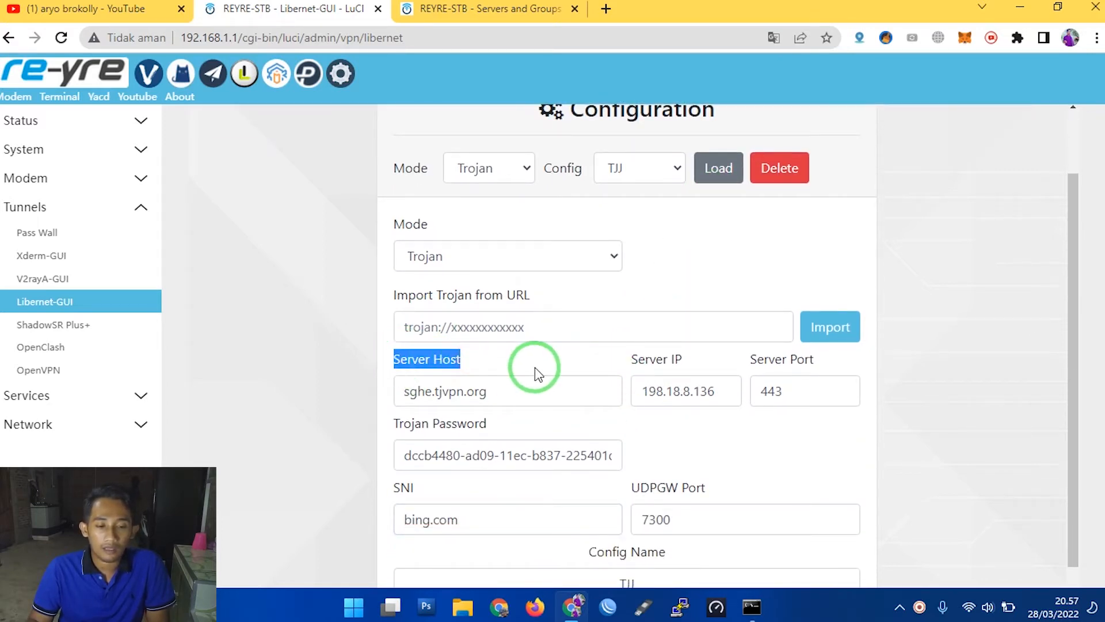
{"action": "left_click_drag", "start_coordinate": [396, 225], "coordinate": [449, 231]}
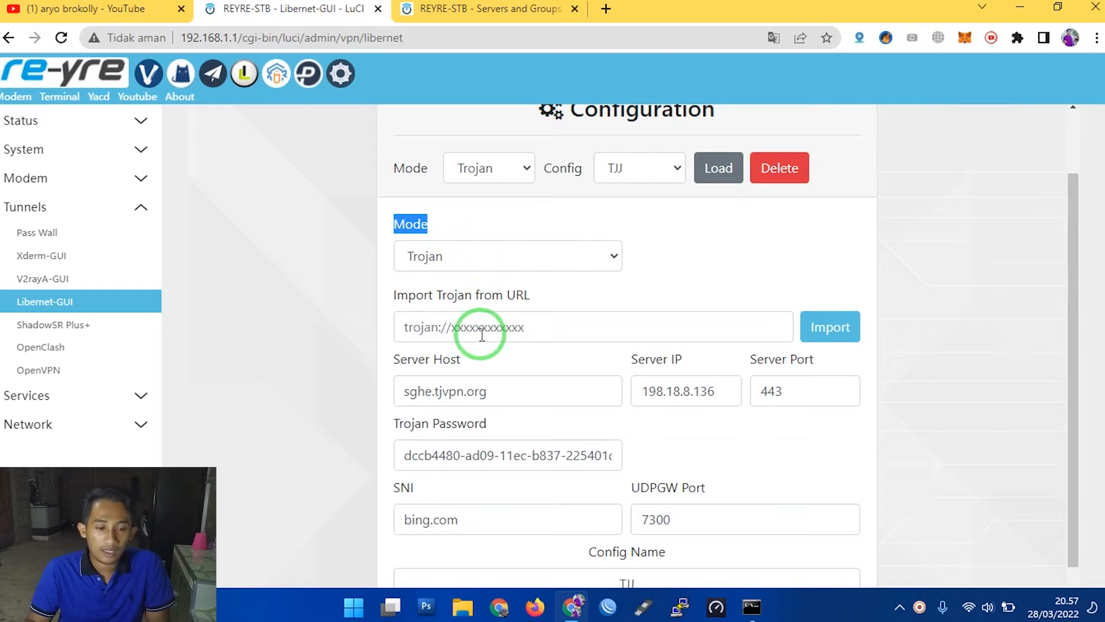
{"action": "scroll", "coordinate": [614, 327], "scroll_direction": "down", "scroll_amount": 1}
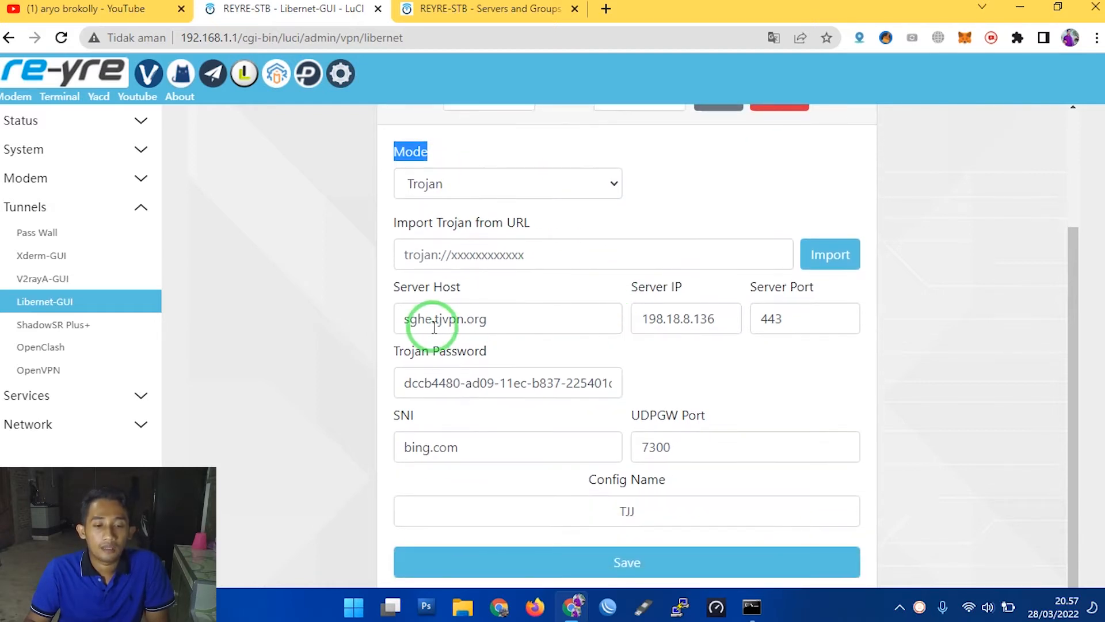
{"action": "double_click", "coordinate": [535, 318]}
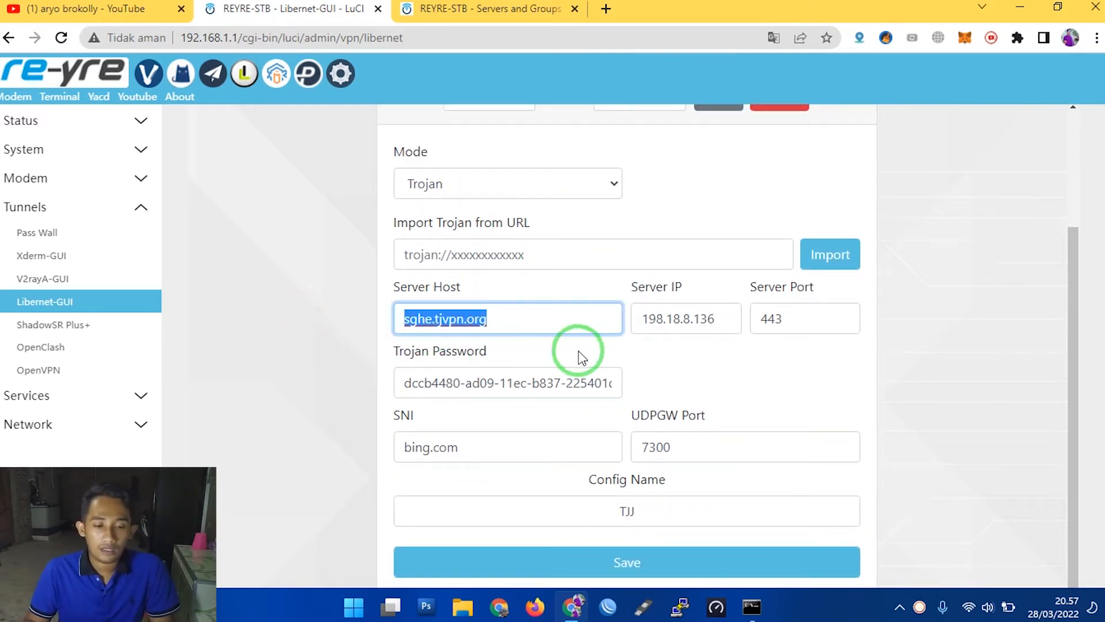
{"action": "left_click", "coordinate": [712, 318]}
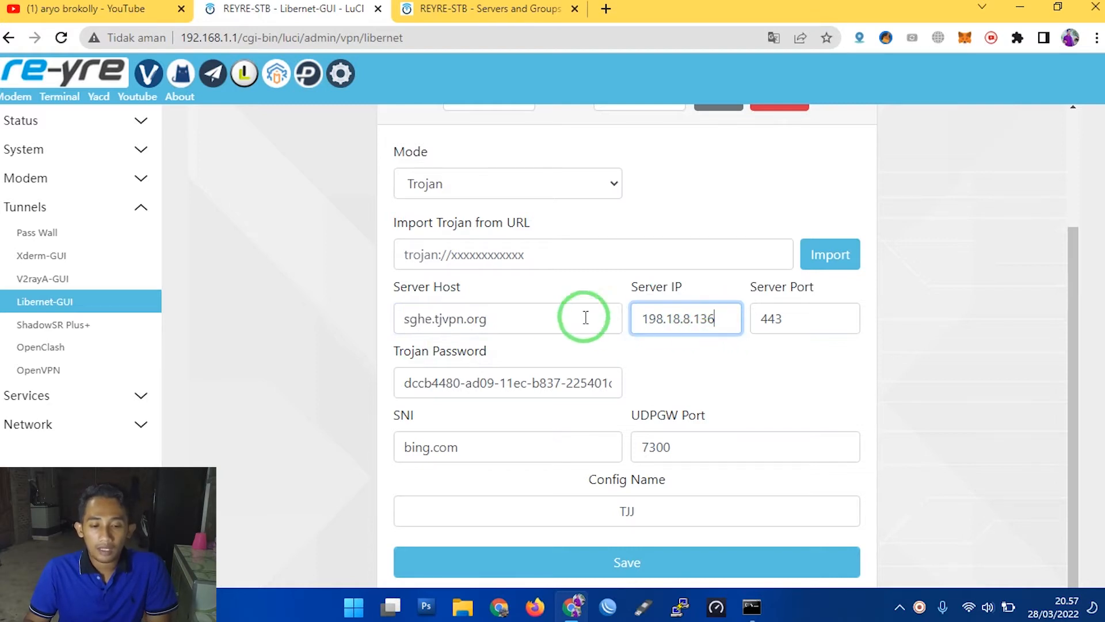
{"action": "left_click_drag", "start_coordinate": [508, 319], "coordinate": [388, 320]}
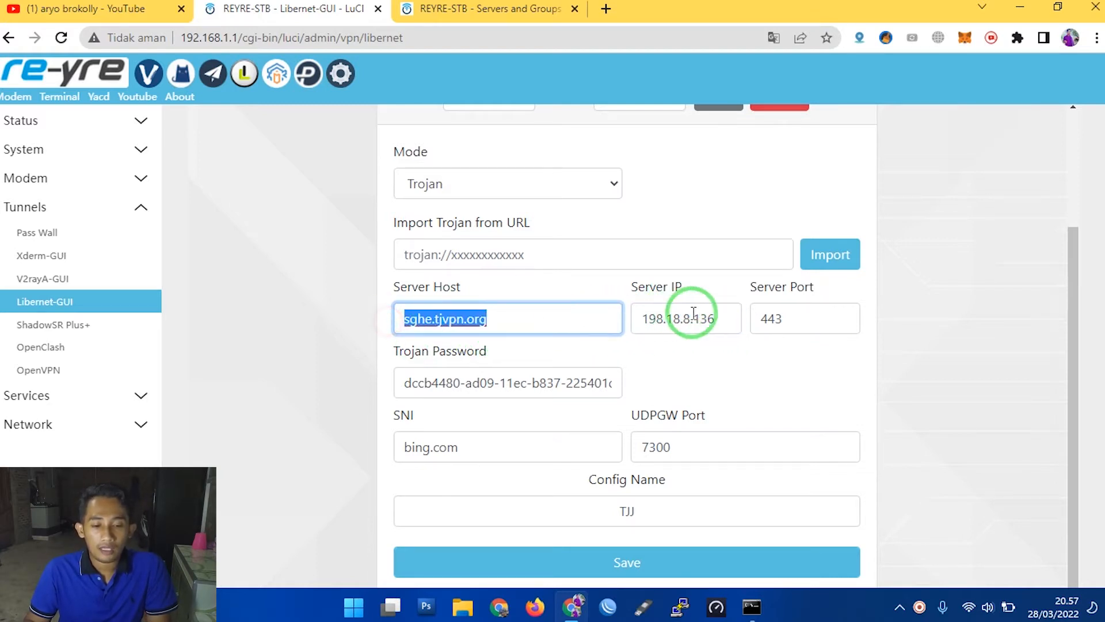
{"action": "left_click_drag", "start_coordinate": [710, 318], "coordinate": [612, 318]}
- Clear the Server Host and Server IP, and enter the filler text asasas as the Server IP
{"action": "left_click_drag", "start_coordinate": [533, 318], "coordinate": [373, 321]}
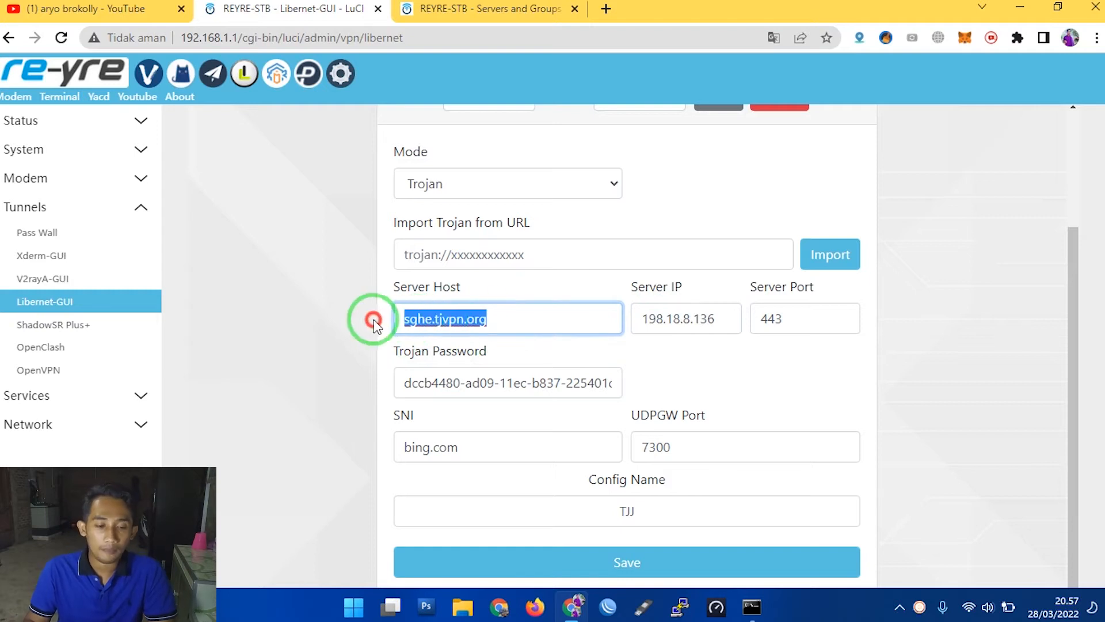
{"action": "key", "text": "BackSpace"}
{"action": "left_click_drag", "start_coordinate": [739, 324], "coordinate": [725, 324]}
{"action": "key", "text": "ctrl+c"}
{"action": "key", "text": "BackSpace"}
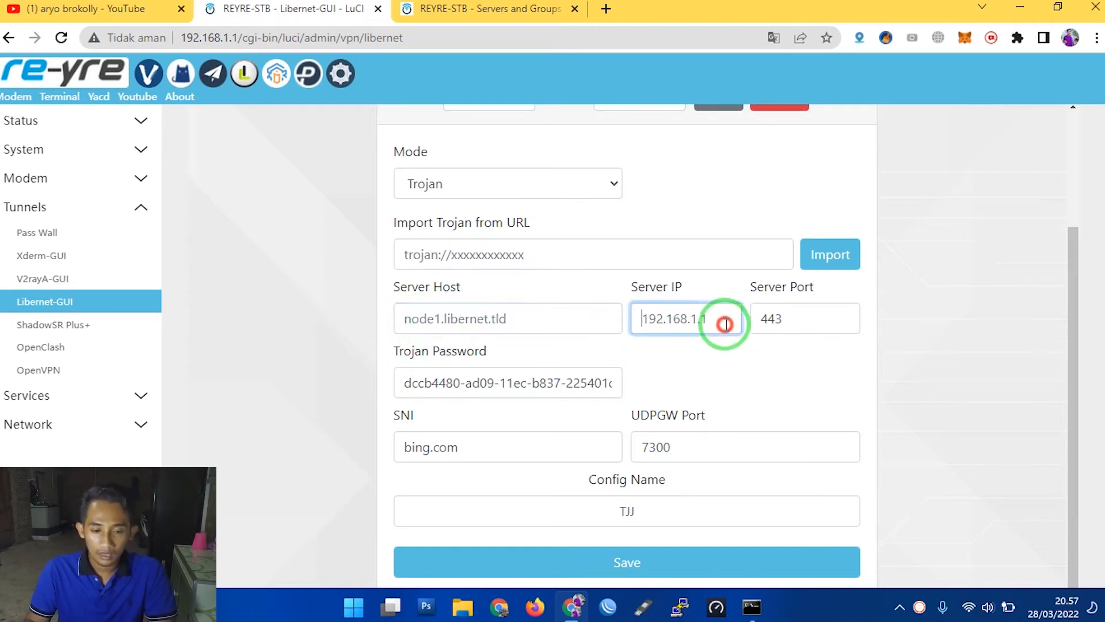
{"action": "left_click", "coordinate": [676, 318]}
{"action": "type", "text": "a"}
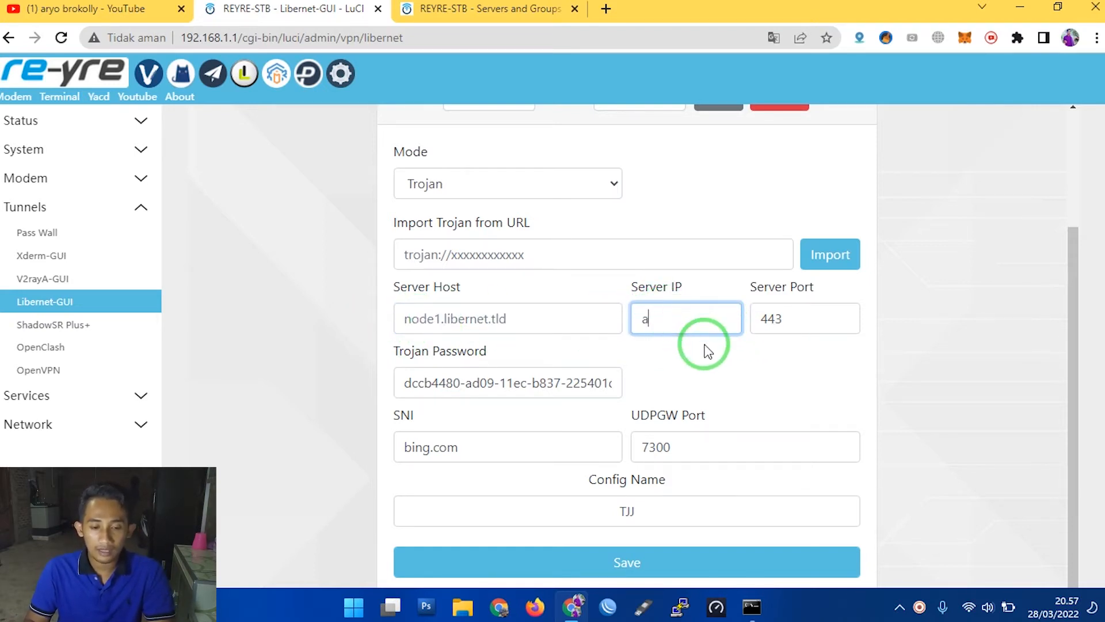
{"action": "type", "text": "sasas"}
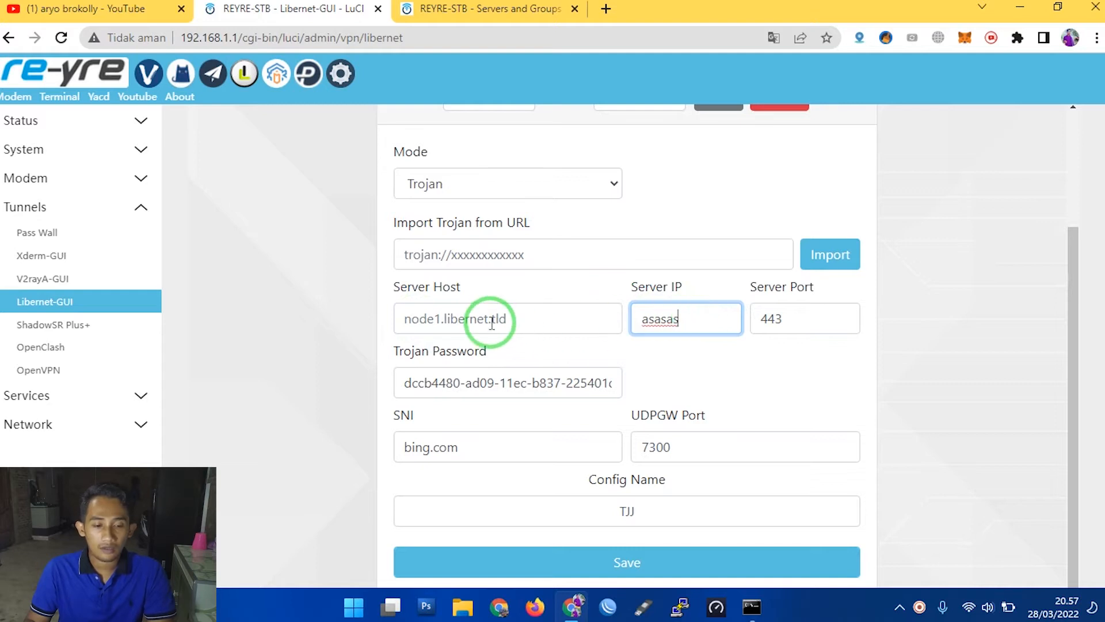
- Paste sghe.tjvpn.org as the Server Host and refresh the Server IP to 198.18.8.136
{"action": "left_click", "coordinate": [493, 323]}
{"action": "right_click", "coordinate": [425, 316]}
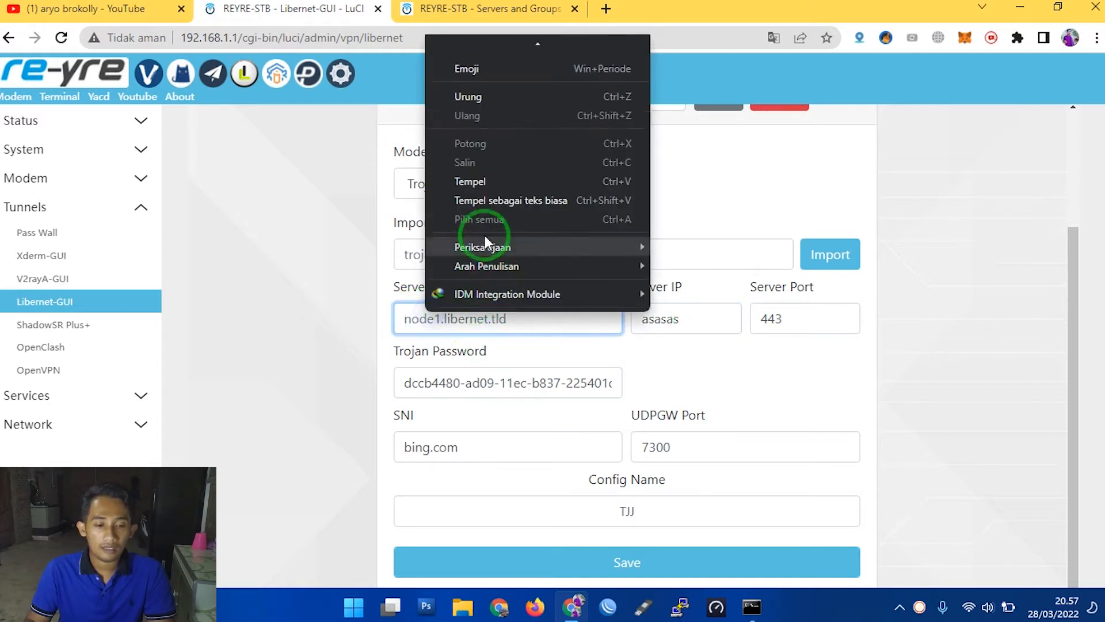
{"action": "left_click", "coordinate": [486, 183]}
{"action": "left_click", "coordinate": [708, 321]}
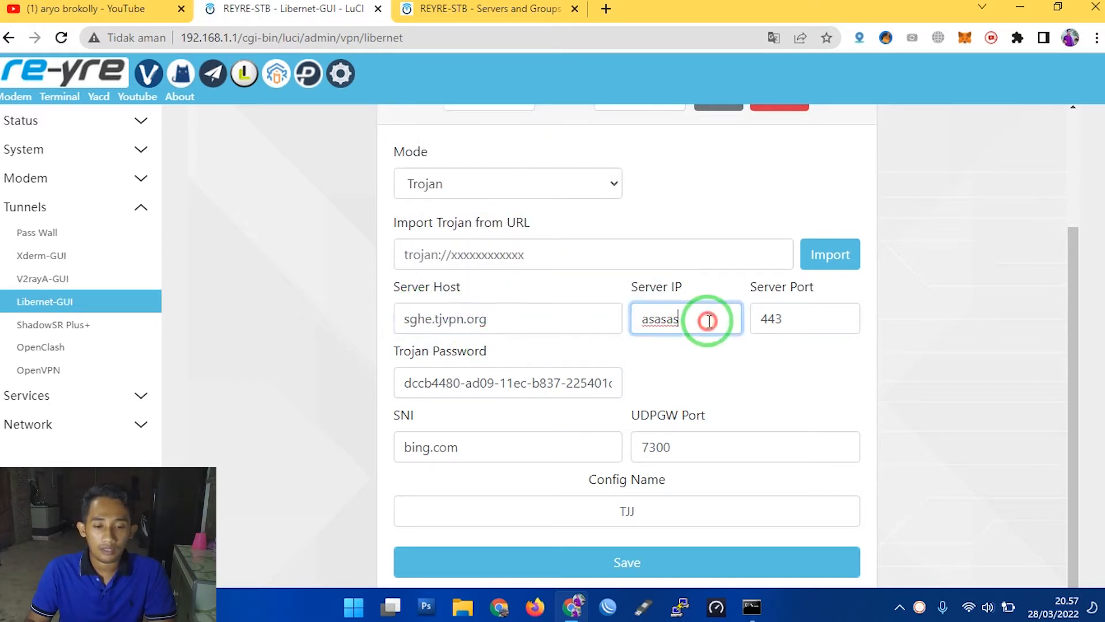
{"action": "key", "text": "ctrl+a"}
{"action": "key", "text": "ctrl+v"}
- Compare the Server IP with the Server Host it is derived from
{"action": "left_click_drag", "start_coordinate": [735, 324], "coordinate": [604, 343]}
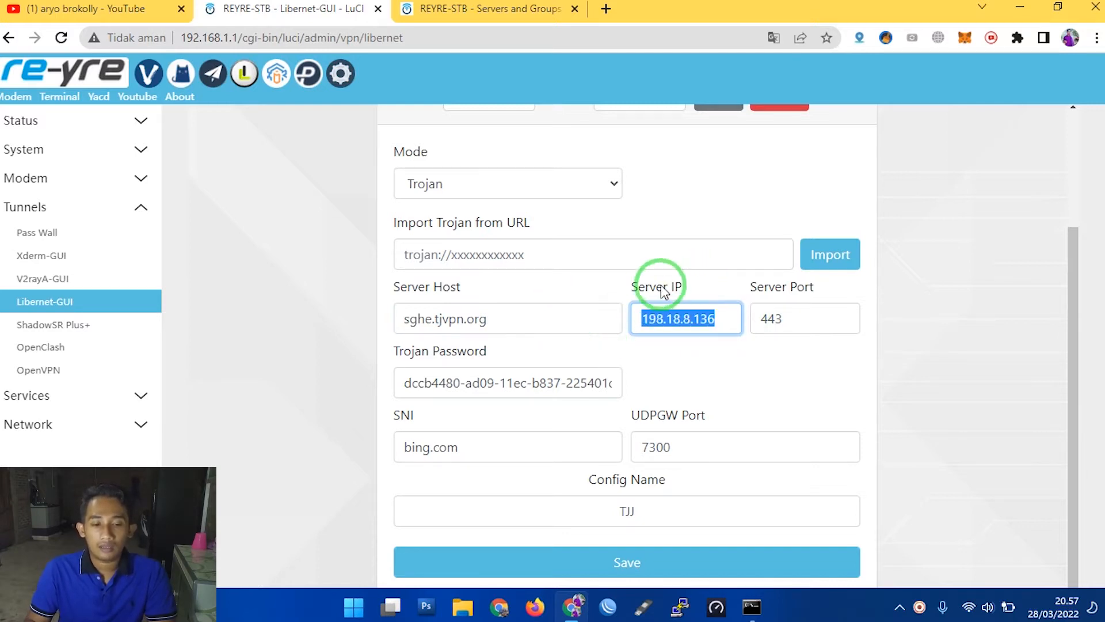
{"action": "left_click_drag", "start_coordinate": [636, 288], "coordinate": [680, 285]}
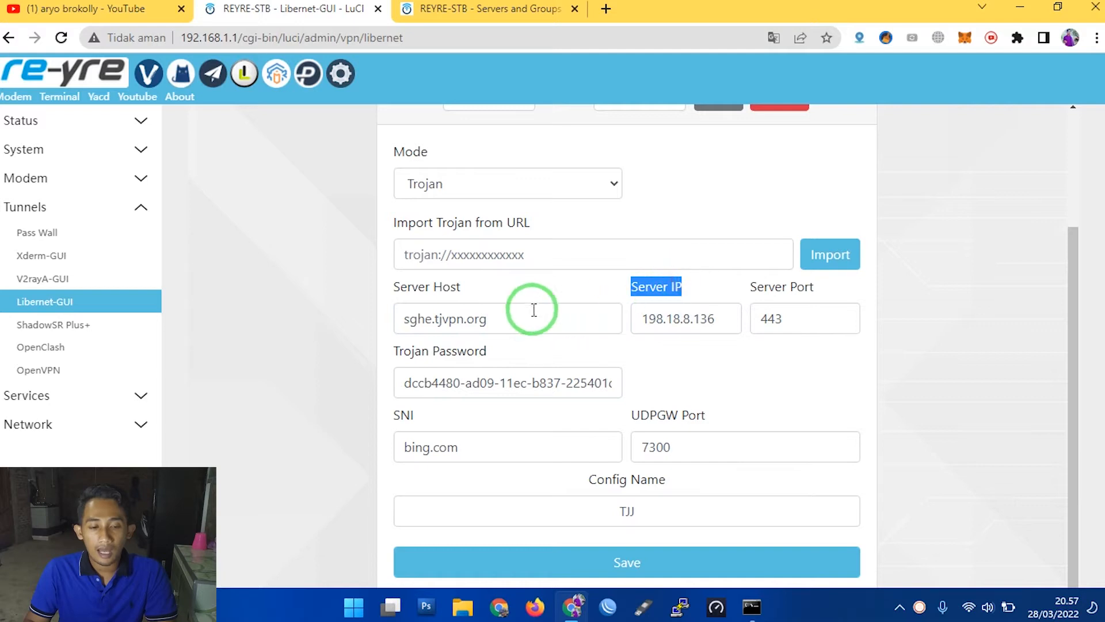
{"action": "left_click_drag", "start_coordinate": [521, 317], "coordinate": [406, 321]}
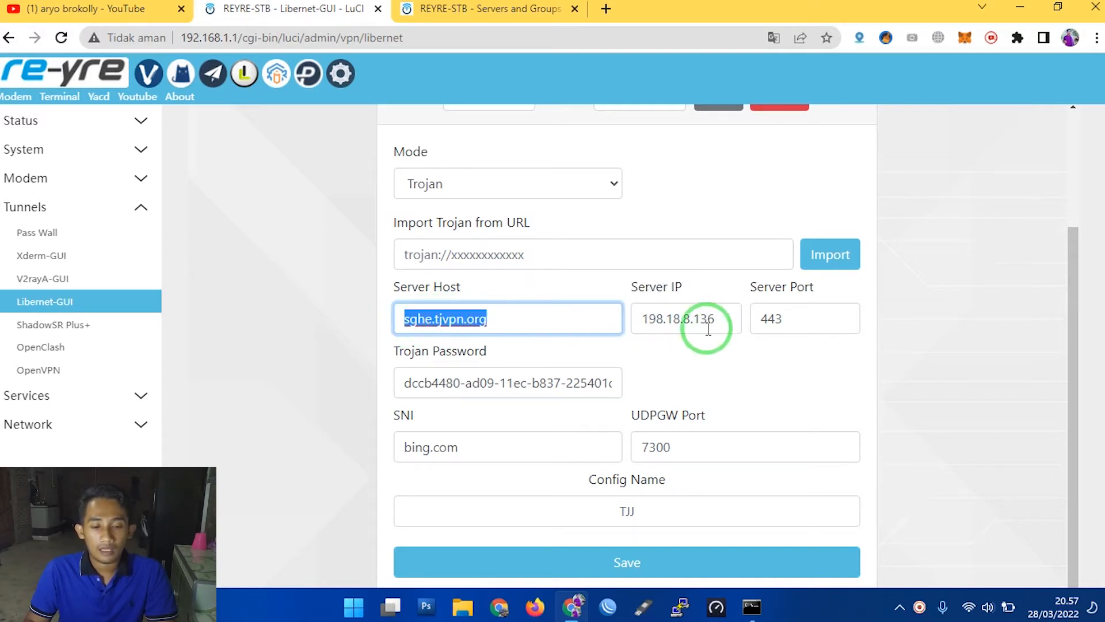
{"action": "left_click_drag", "start_coordinate": [712, 320], "coordinate": [633, 318]}
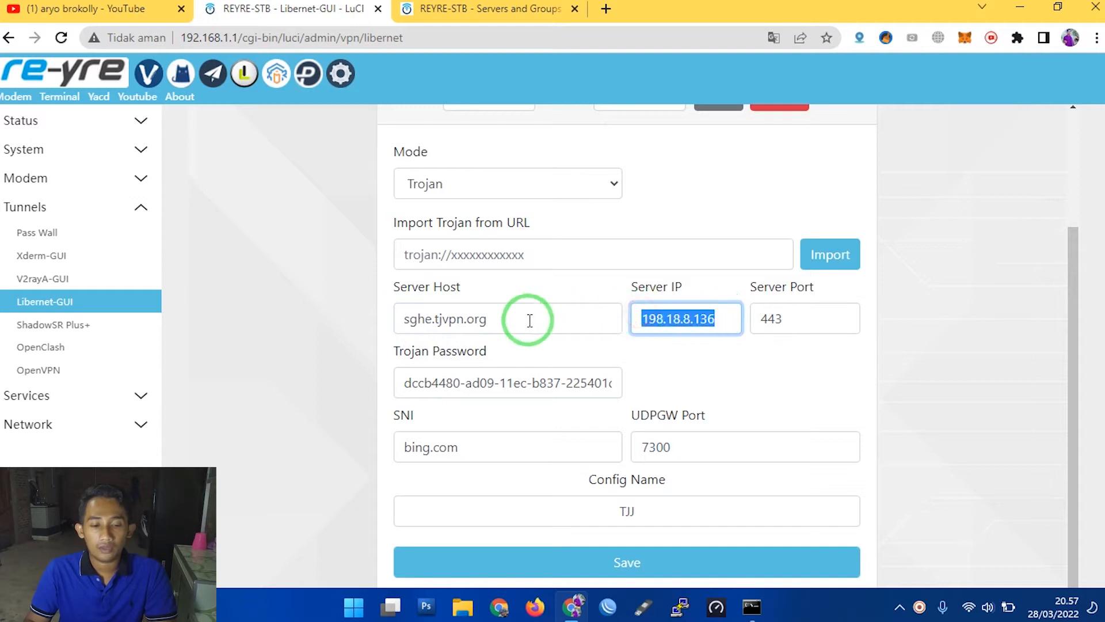
{"action": "left_click_drag", "start_coordinate": [530, 321], "coordinate": [379, 320]}
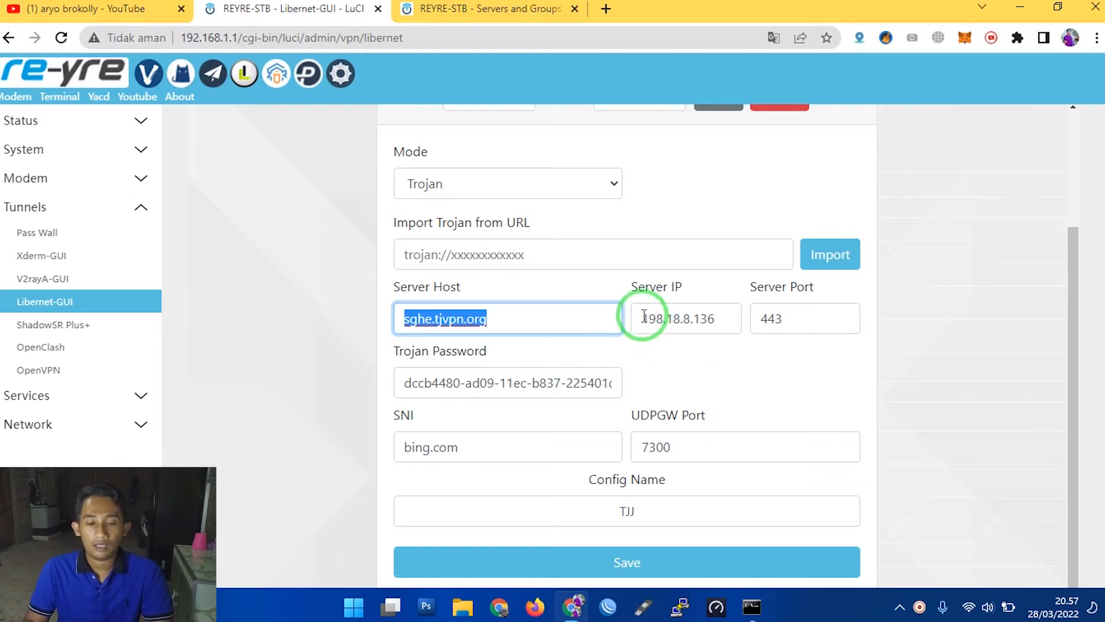
{"action": "left_click_drag", "start_coordinate": [644, 317], "coordinate": [710, 319]}
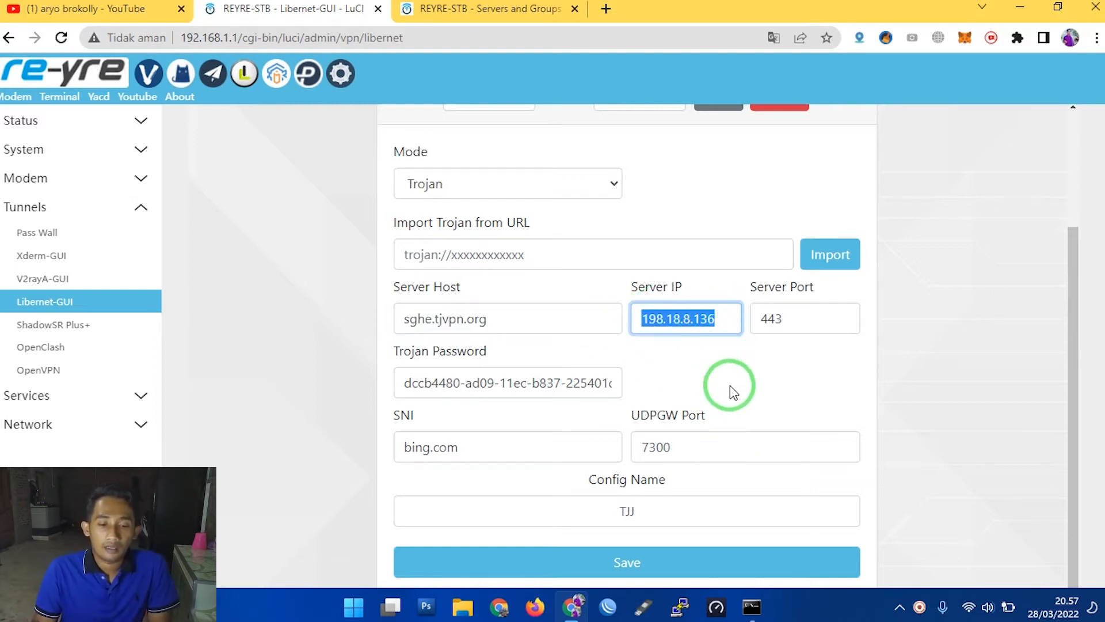
- Delete the saved TJJ config for Trojan mode and check the list of remaining Trojan configs
{"action": "scroll", "coordinate": [733, 391], "scroll_direction": "up", "scroll_amount": 2}
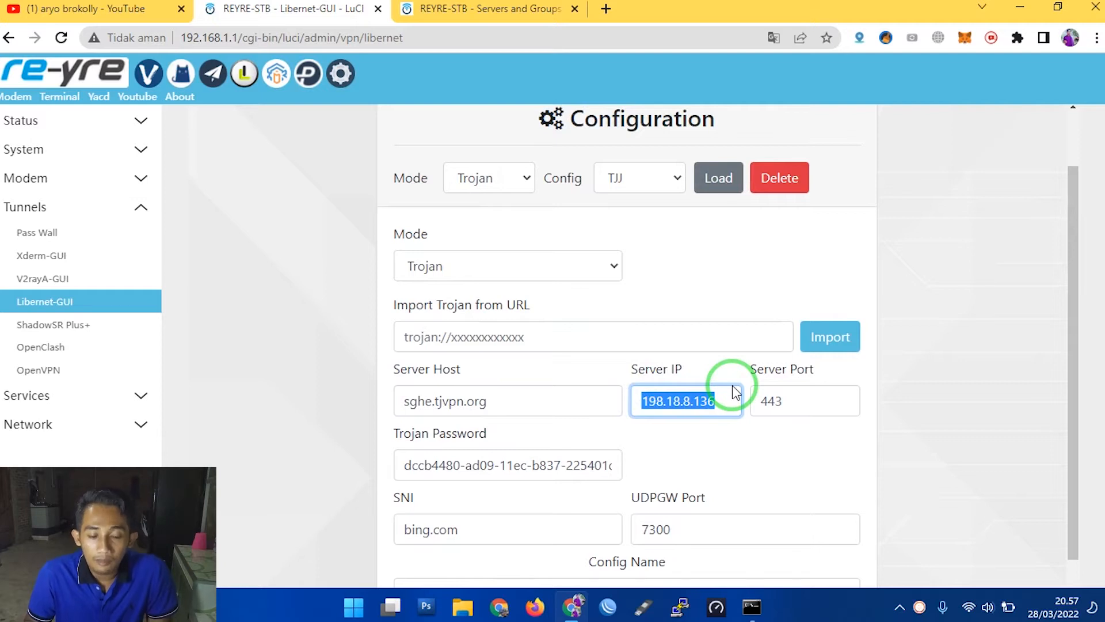
{"action": "scroll", "coordinate": [483, 282], "scroll_direction": "up", "scroll_amount": 2}
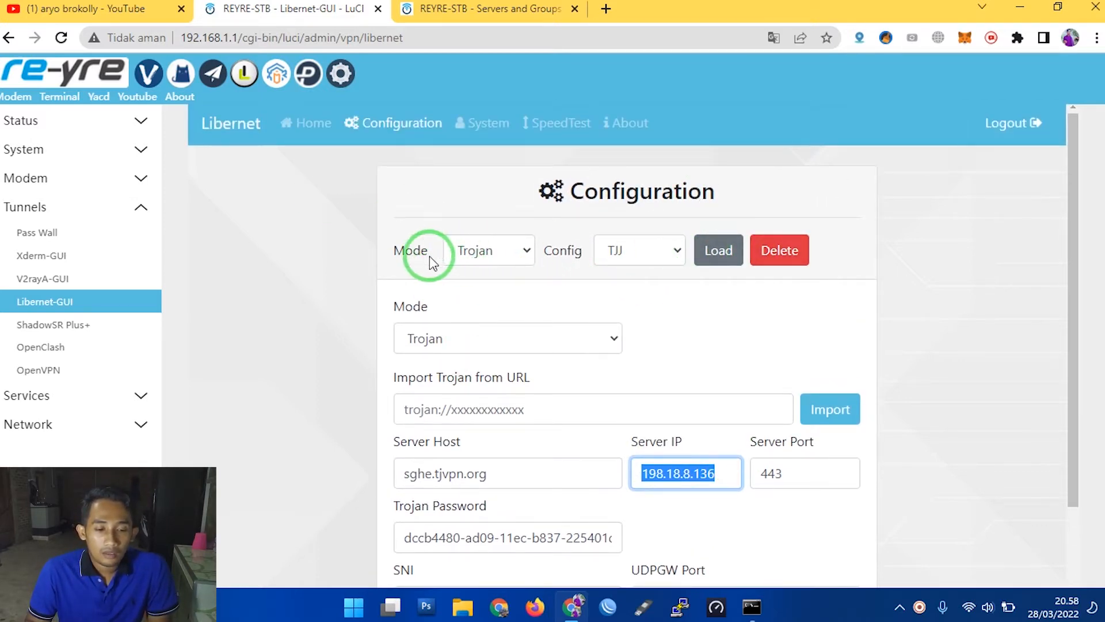
{"action": "left_click_drag", "start_coordinate": [406, 236], "coordinate": [827, 239]}
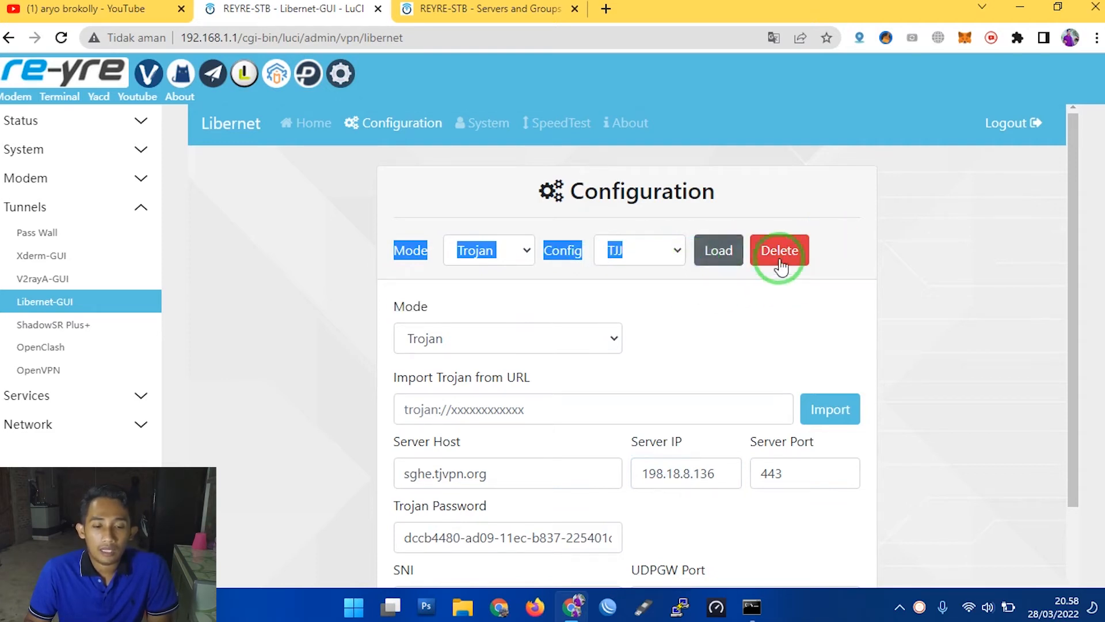
{"action": "left_click", "coordinate": [620, 259]}
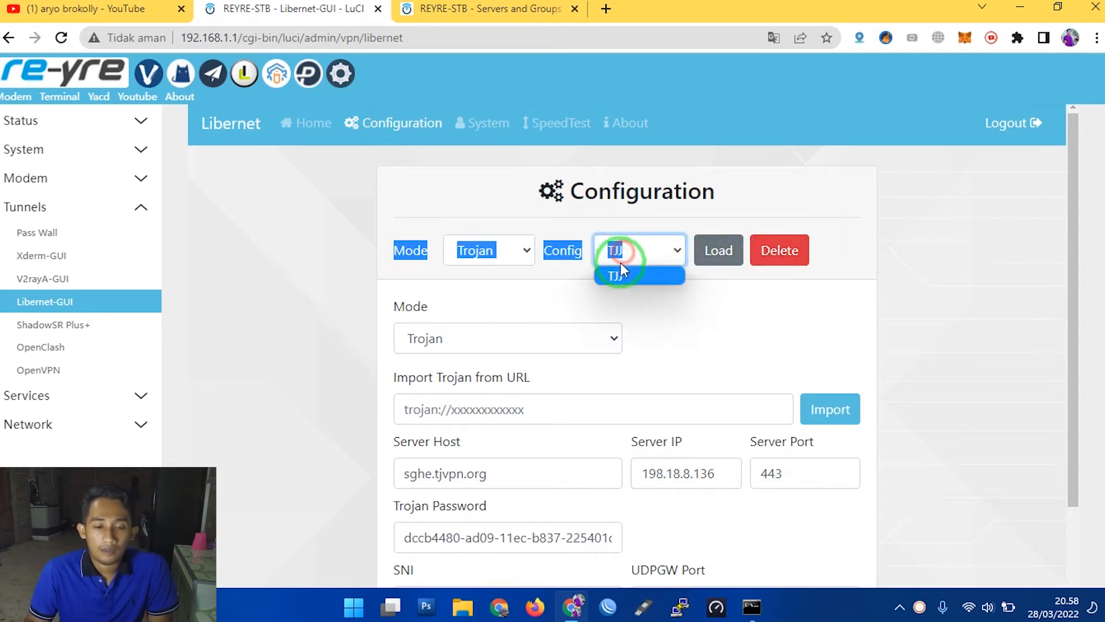
{"action": "left_click", "coordinate": [693, 287]}
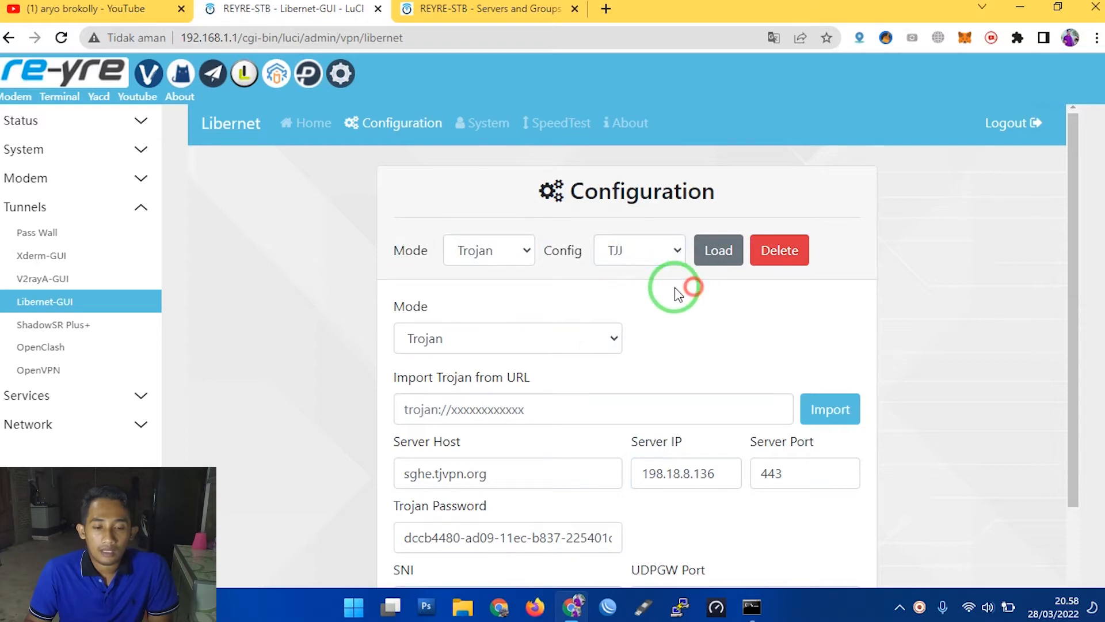
{"action": "left_click", "coordinate": [488, 255]}
{"action": "left_click", "coordinate": [504, 327]}
{"action": "left_click", "coordinate": [637, 248]}
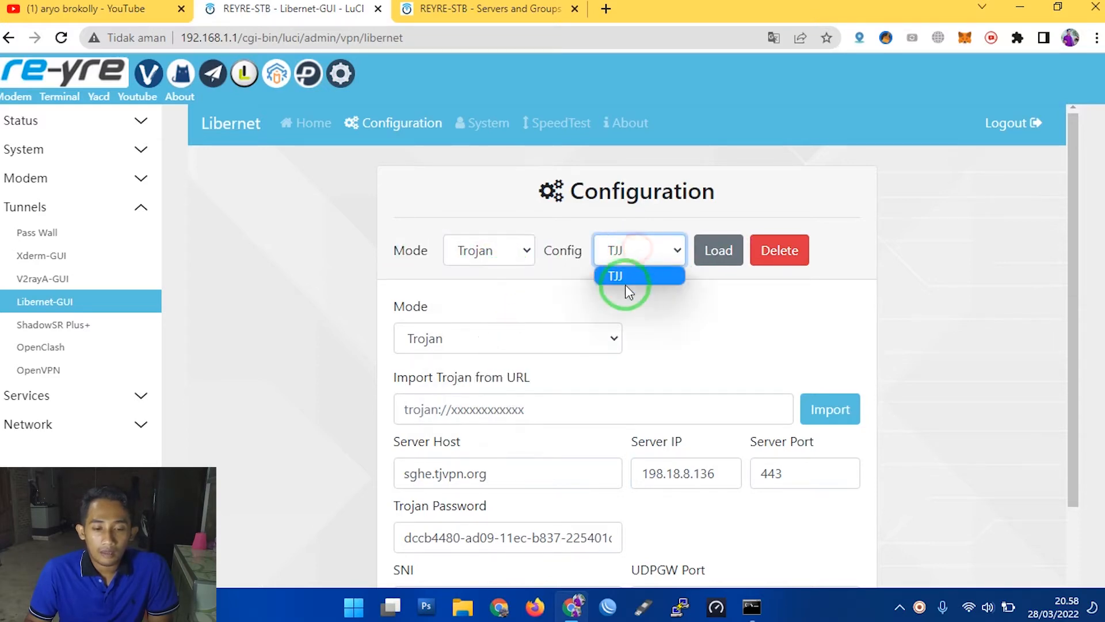
{"action": "left_click", "coordinate": [625, 280]}
{"action": "left_click", "coordinate": [790, 250]}
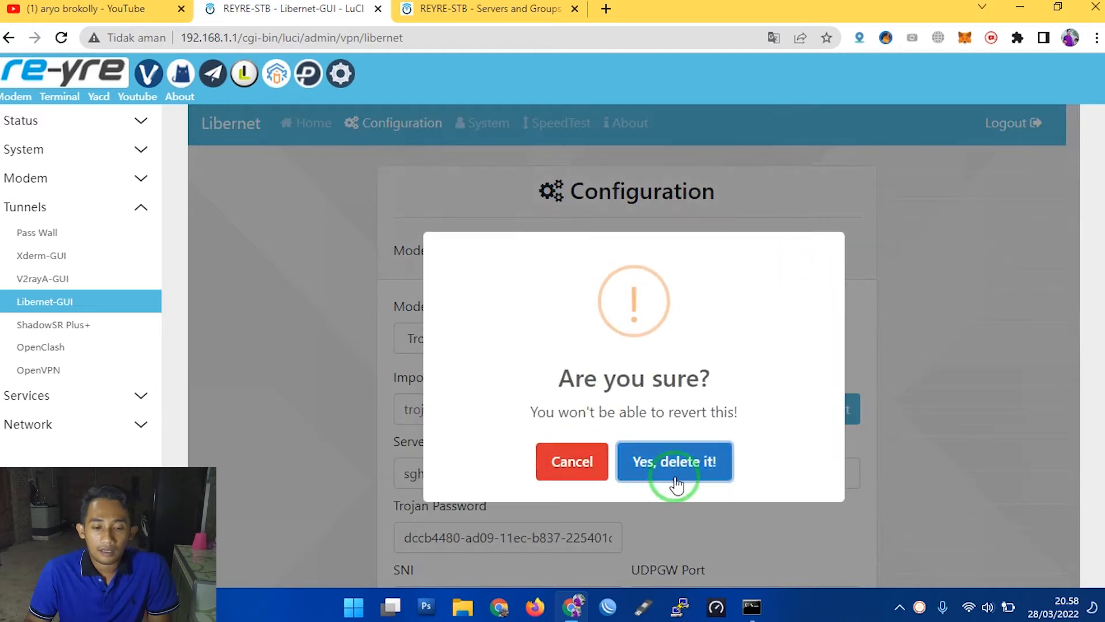
{"action": "left_click", "coordinate": [677, 484]}
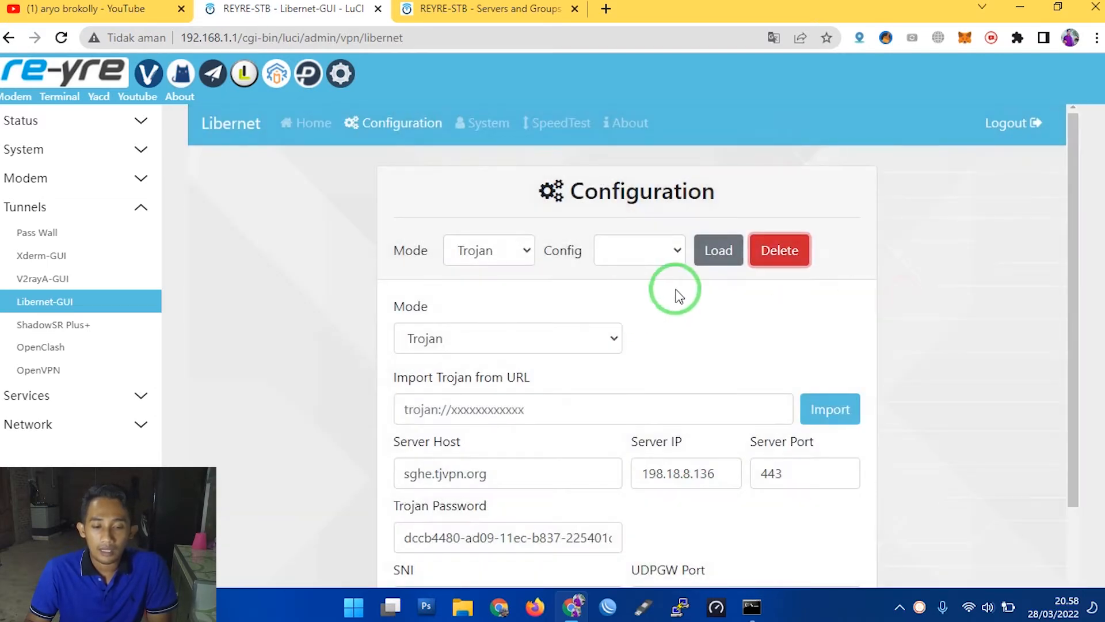
{"action": "left_click", "coordinate": [637, 260]}
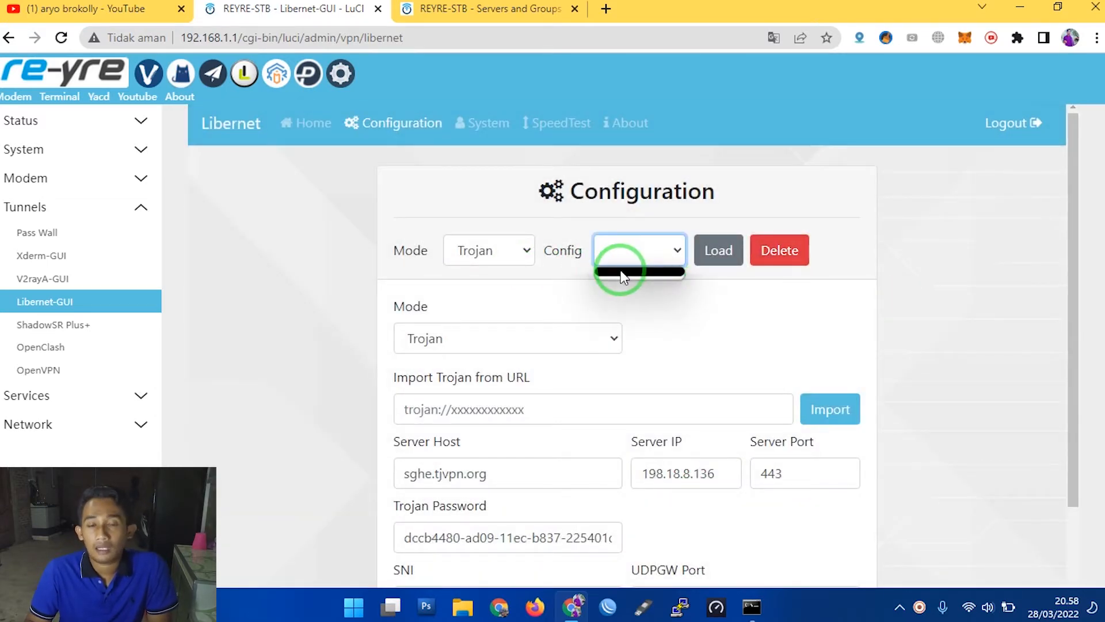
{"action": "left_click", "coordinate": [758, 305]}
- Review the tunnel modes available for a new config and switch its mode to V2Ray
{"action": "double_click", "coordinate": [429, 305]}
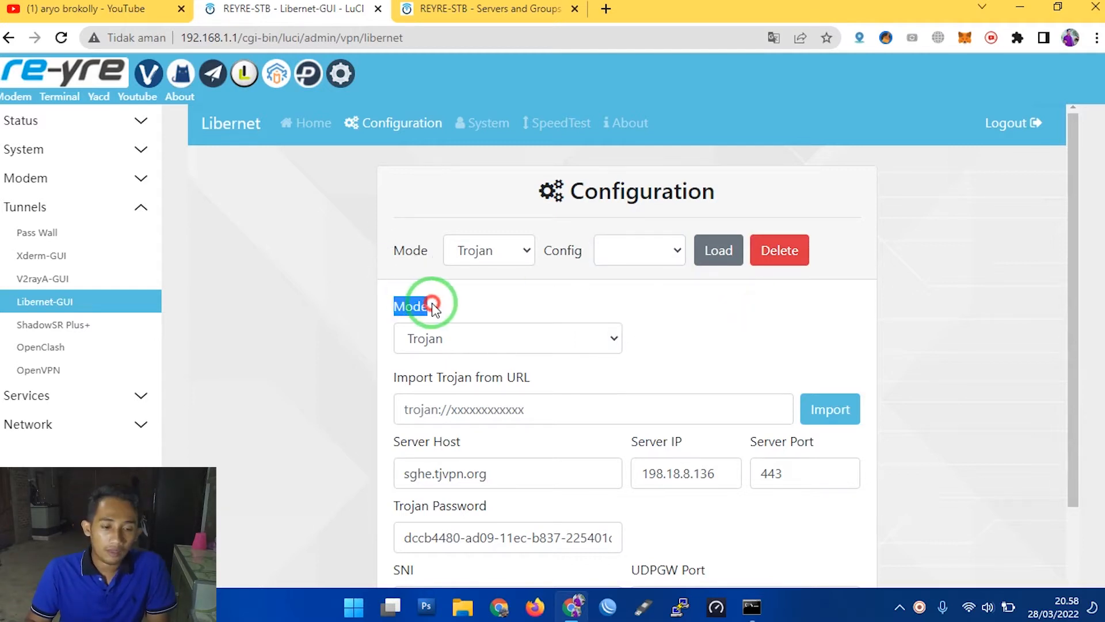
{"action": "left_click", "coordinate": [437, 334]}
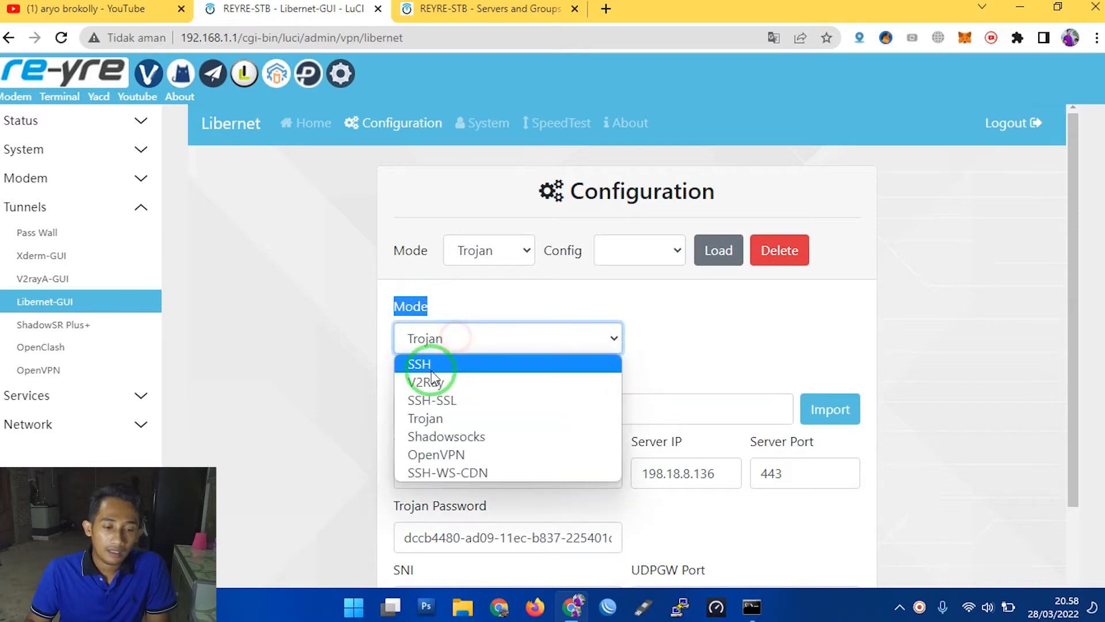
{"action": "left_click", "coordinate": [474, 419]}
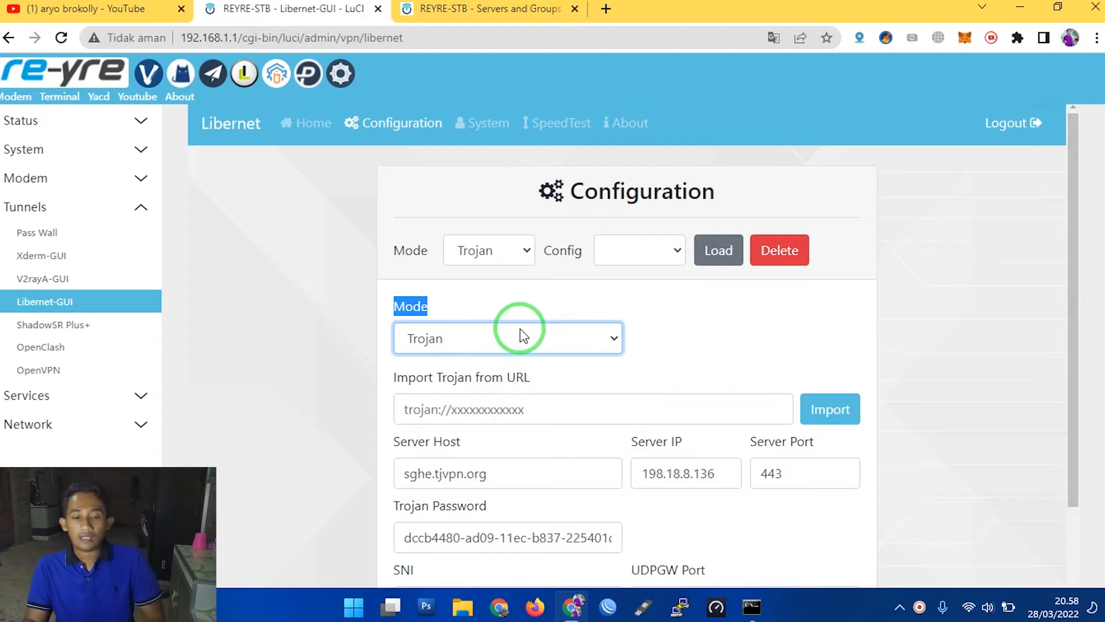
{"action": "left_click", "coordinate": [482, 338]}
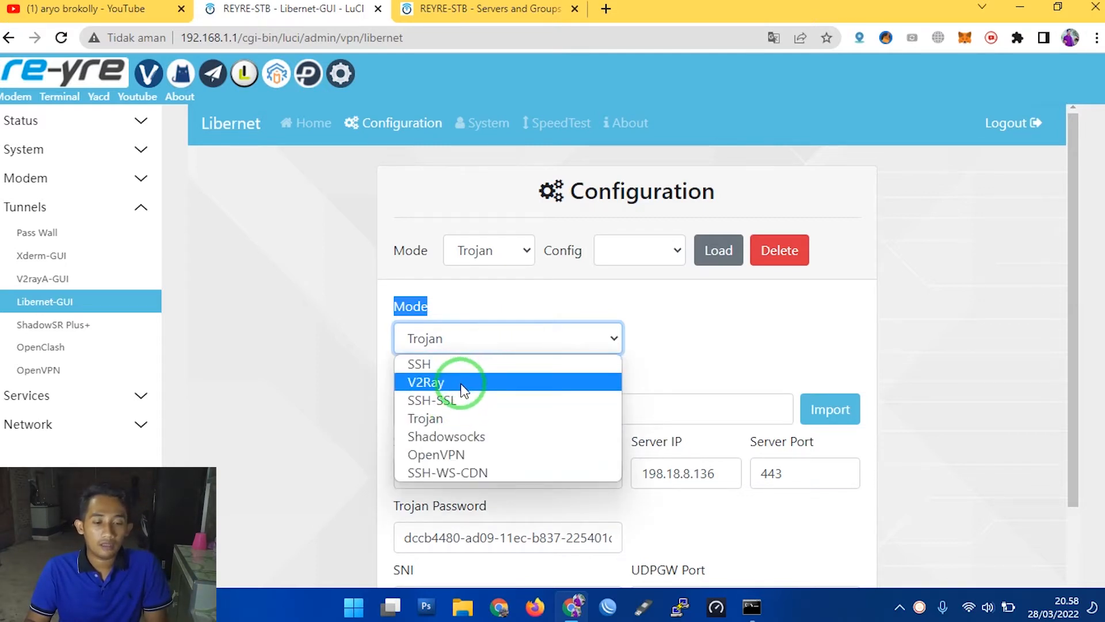
{"action": "left_click", "coordinate": [462, 382]}
- Set the V2Ray protocol to VMess and review the other protocols offered
{"action": "left_click", "coordinate": [683, 343]}
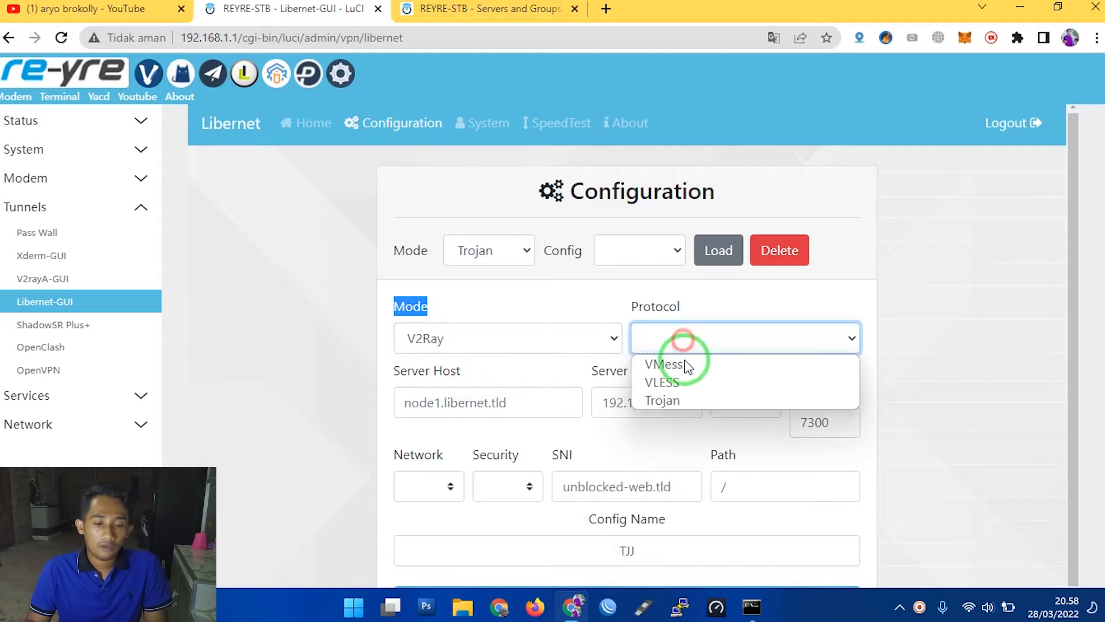
{"action": "left_click", "coordinate": [685, 367]}
{"action": "left_click", "coordinate": [684, 331]}
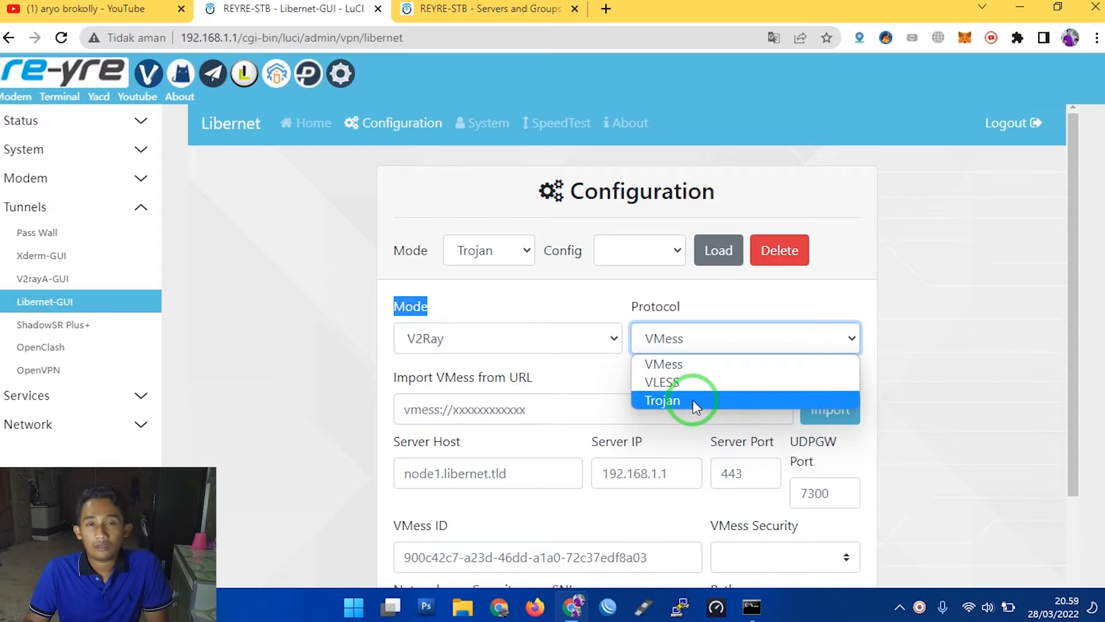
{"action": "left_click", "coordinate": [595, 245]}
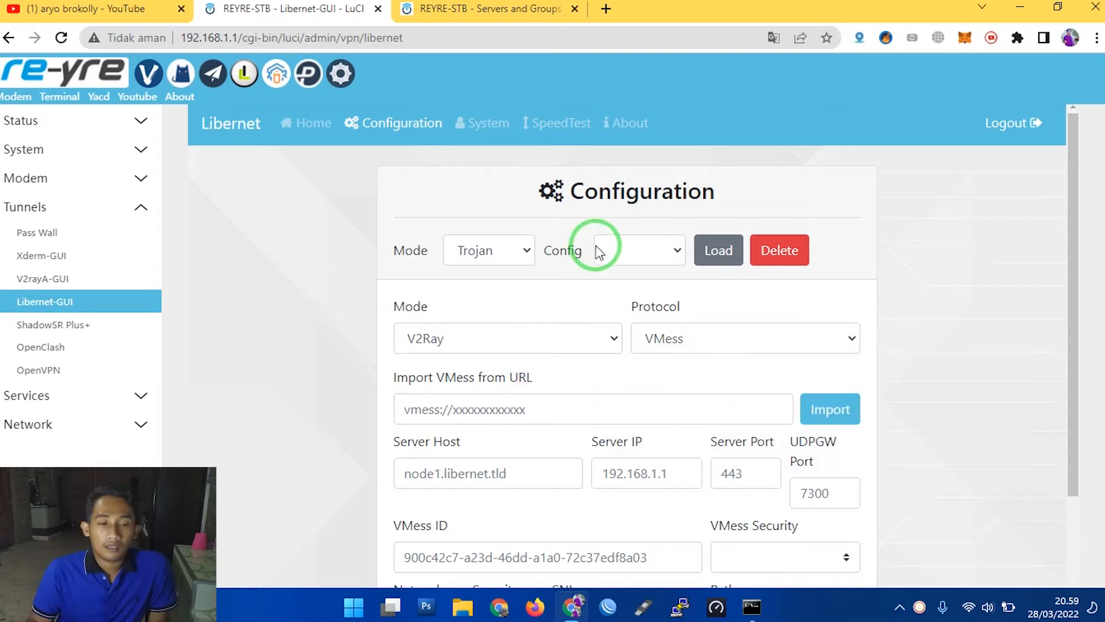
- Open Libernet's System page and review the username and the fields for changing the password
{"action": "left_click", "coordinate": [394, 124]}
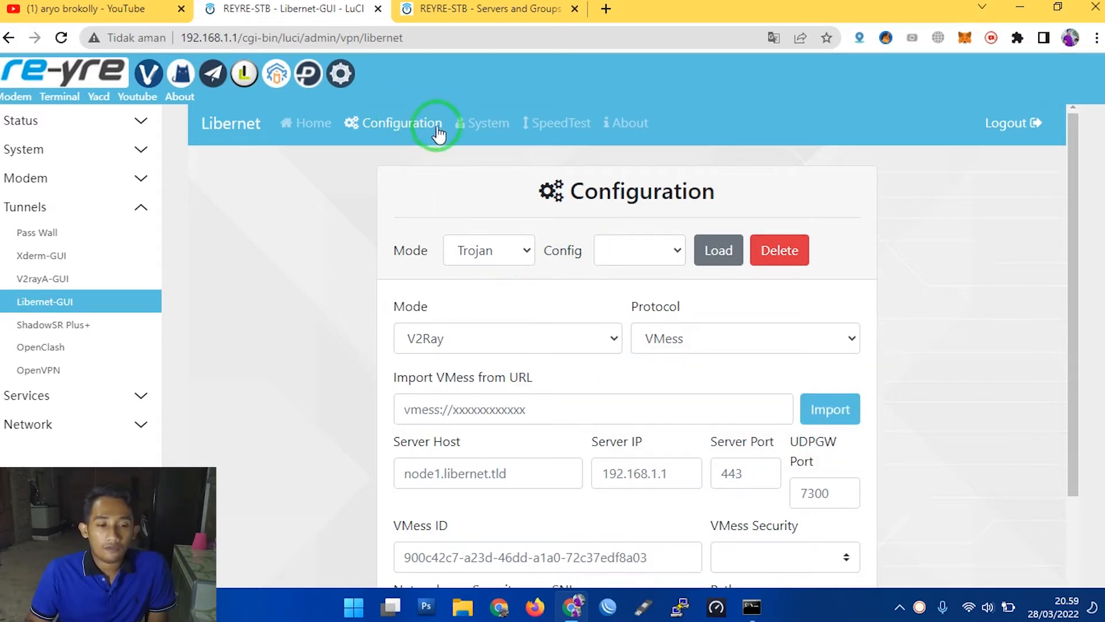
{"action": "left_click", "coordinate": [474, 128]}
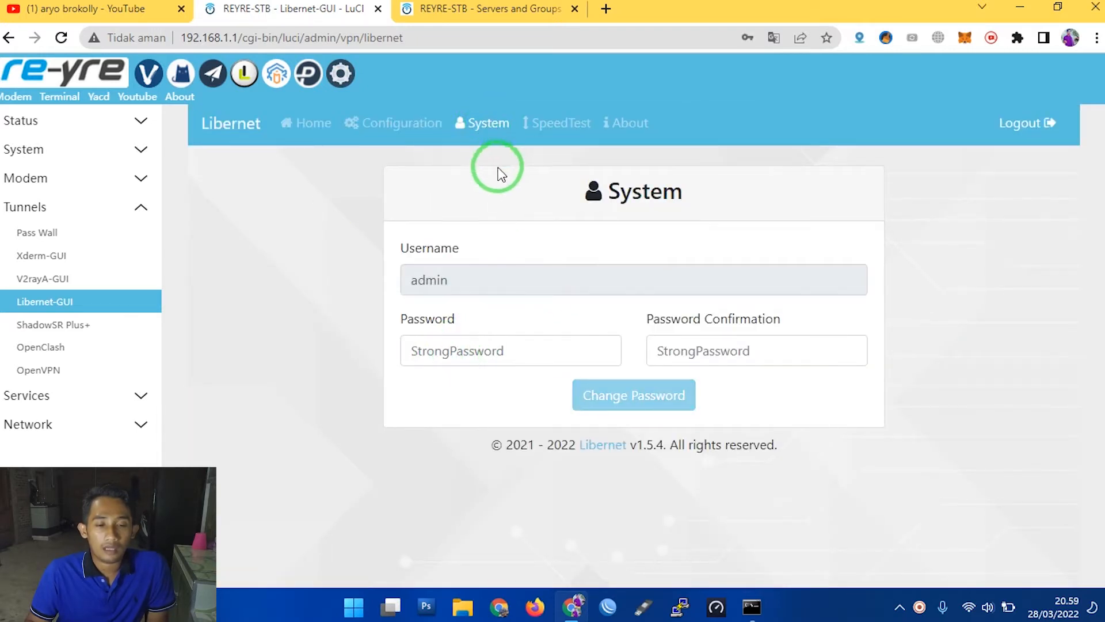
{"action": "left_click", "coordinate": [531, 349]}
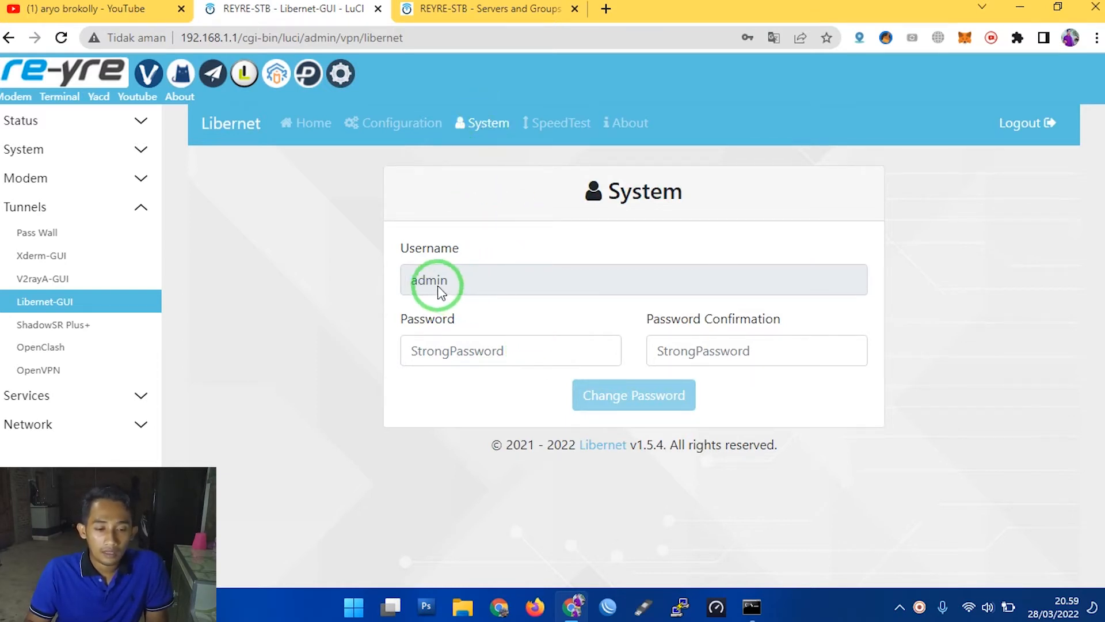
{"action": "left_click_drag", "start_coordinate": [409, 281], "coordinate": [606, 273]}
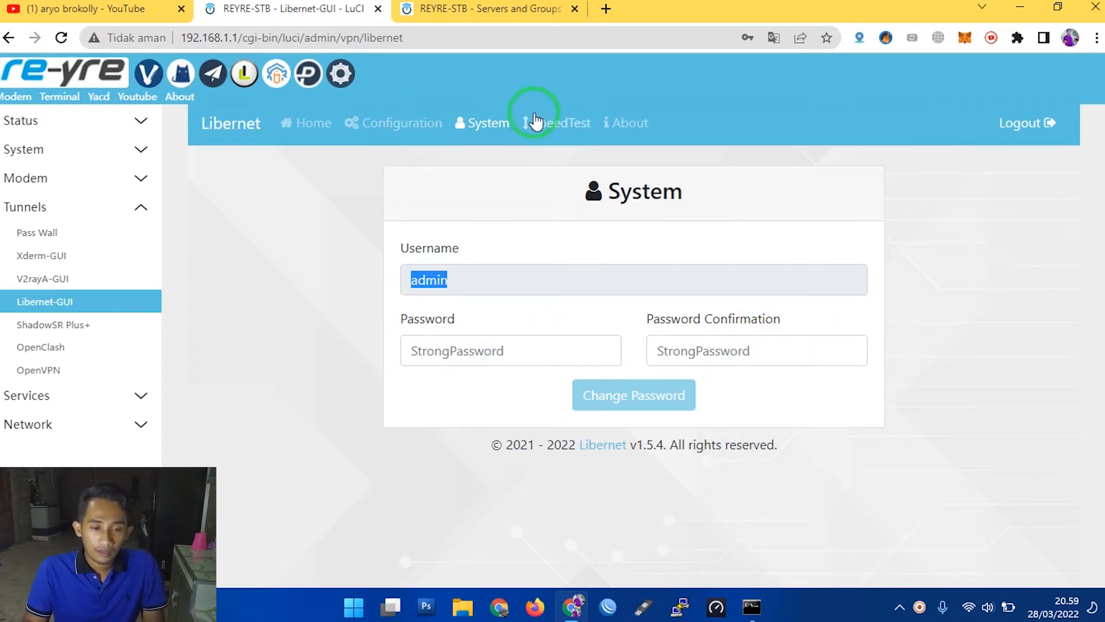
- Run Libernet's built-in speed test and check its ping and download readings
{"action": "left_click", "coordinate": [547, 124]}
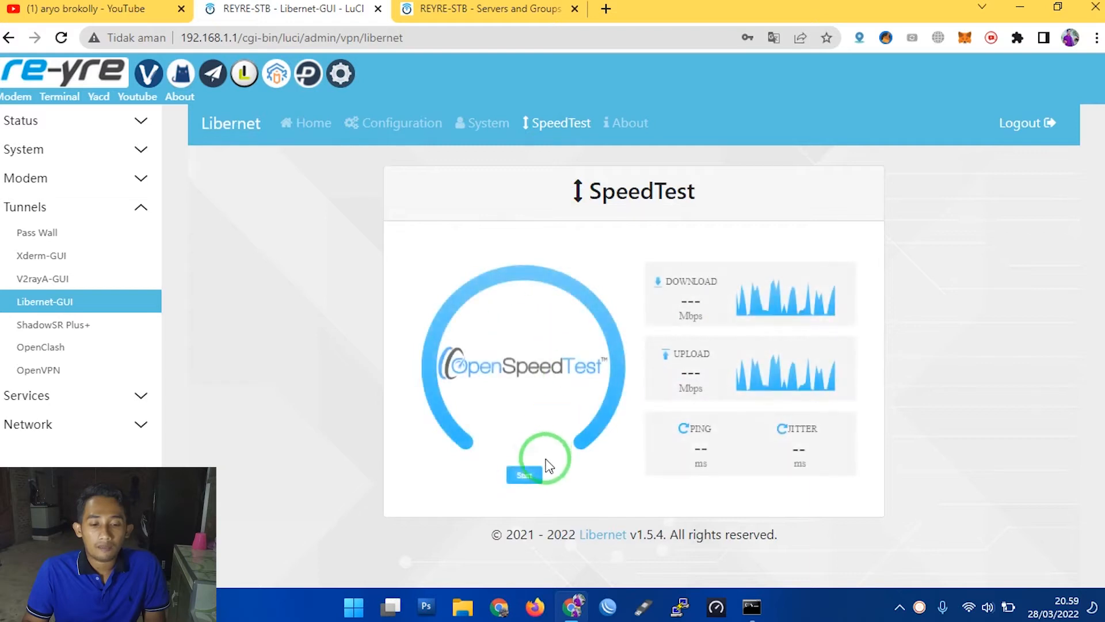
{"action": "left_click", "coordinate": [527, 475]}
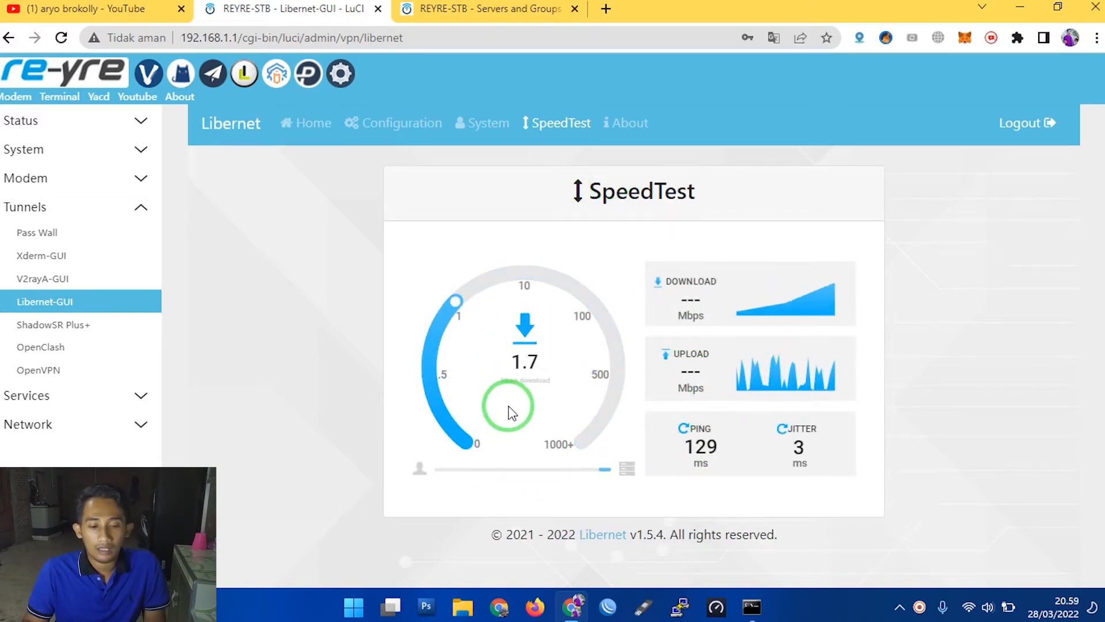
{"action": "triple_click", "coordinate": [694, 446]}
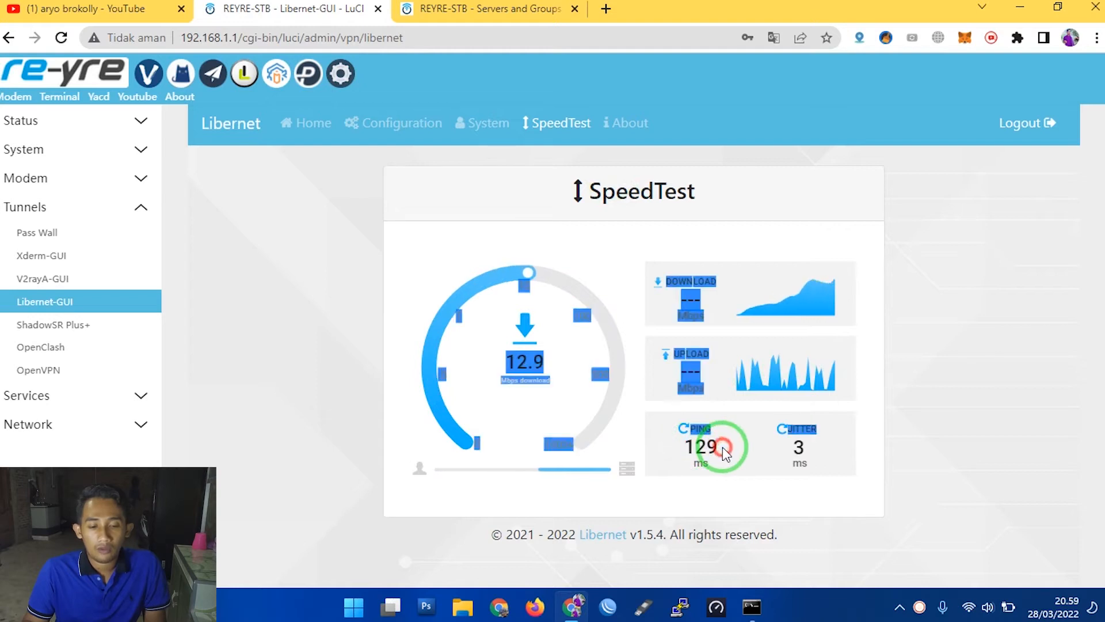
{"action": "left_click", "coordinate": [518, 374]}
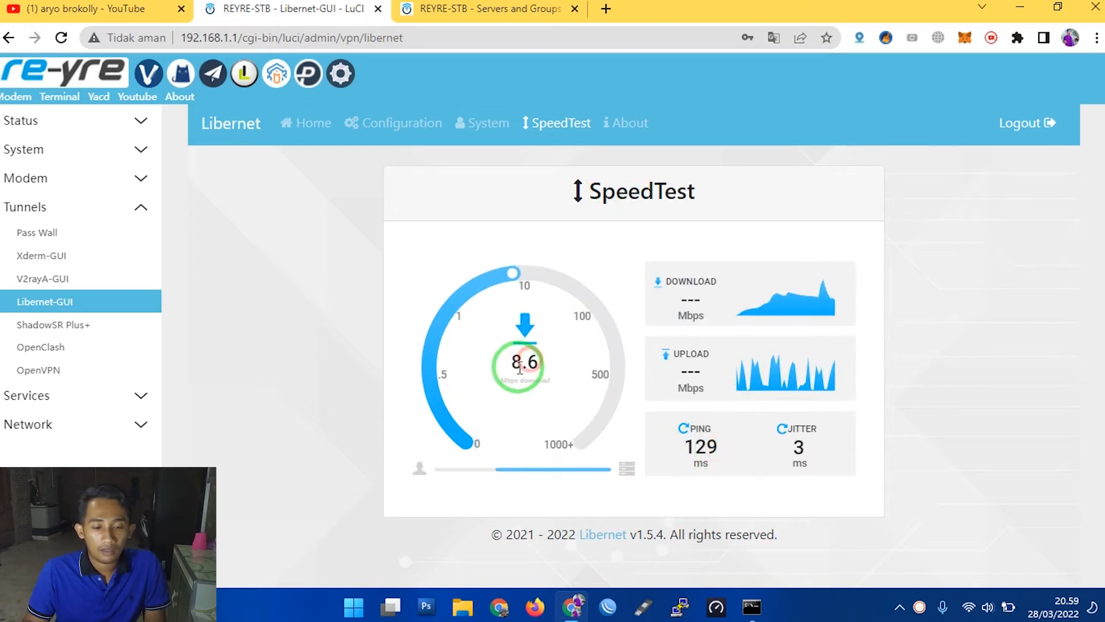
{"action": "left_click", "coordinate": [538, 364]}
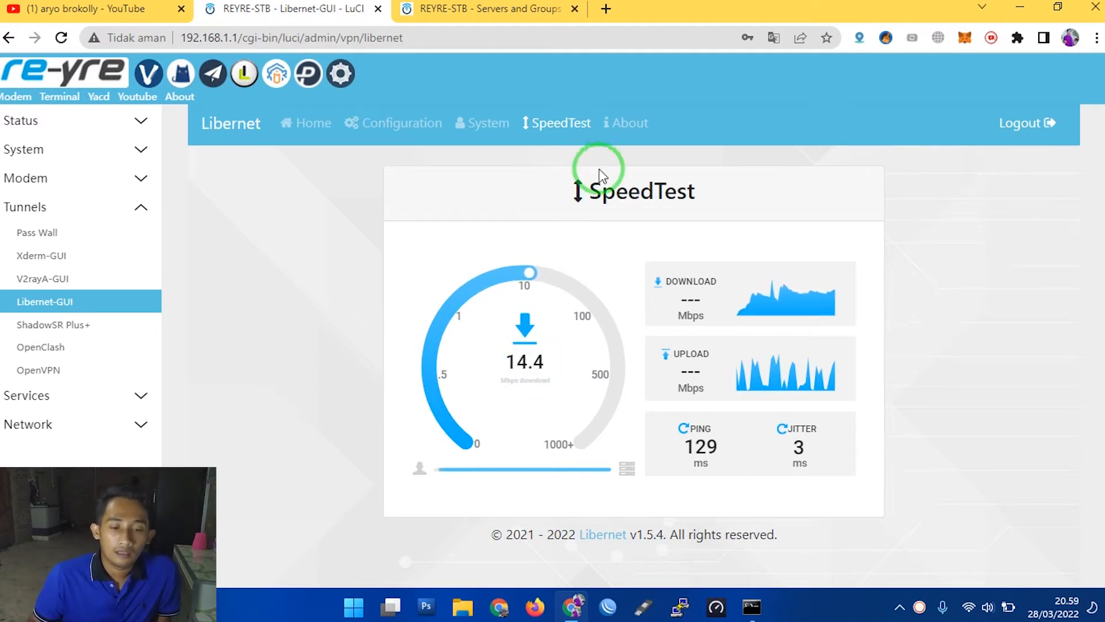
- Review the working tunnel features and the installed version on Libernet's About page
{"action": "left_click", "coordinate": [625, 130]}
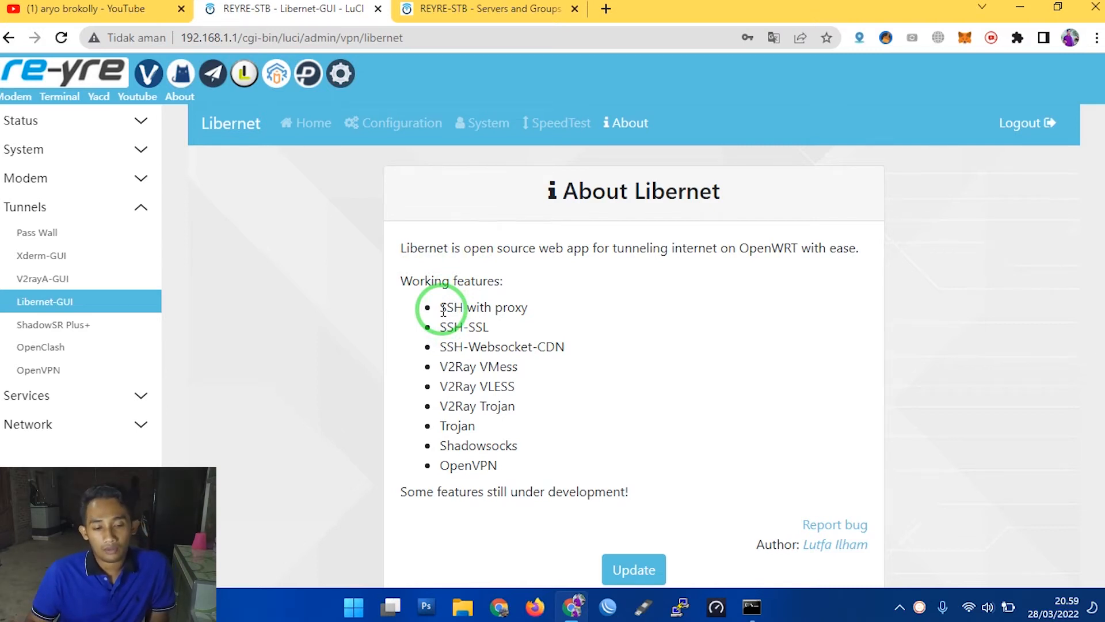
{"action": "left_click_drag", "start_coordinate": [442, 309], "coordinate": [525, 306]}
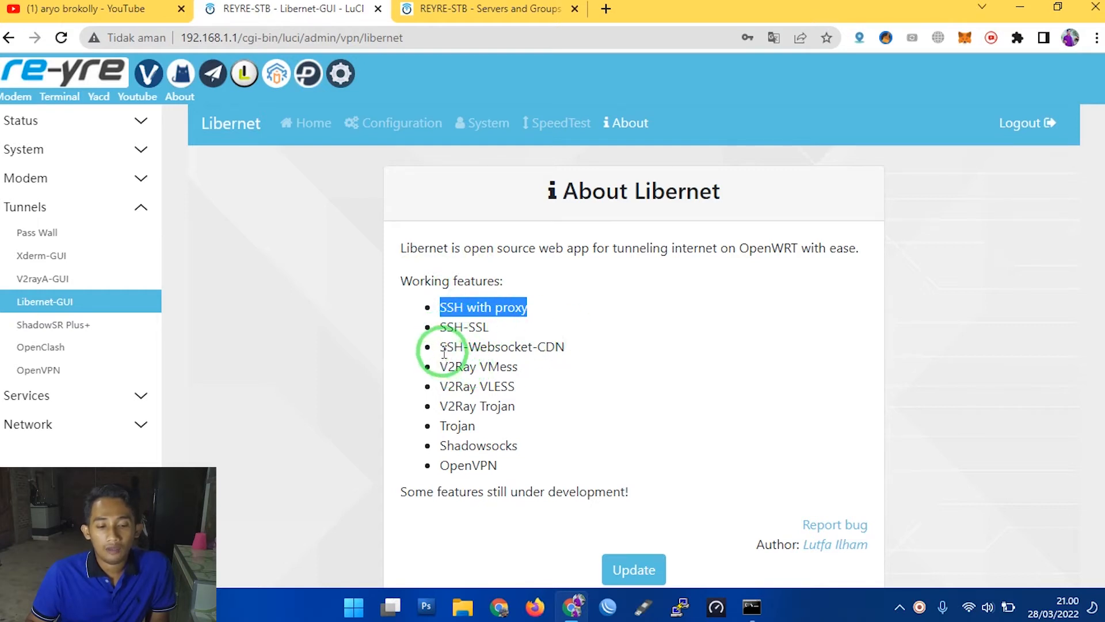
{"action": "left_click_drag", "start_coordinate": [448, 347], "coordinate": [581, 354]}
{"action": "left_click_drag", "start_coordinate": [448, 366], "coordinate": [520, 366]}
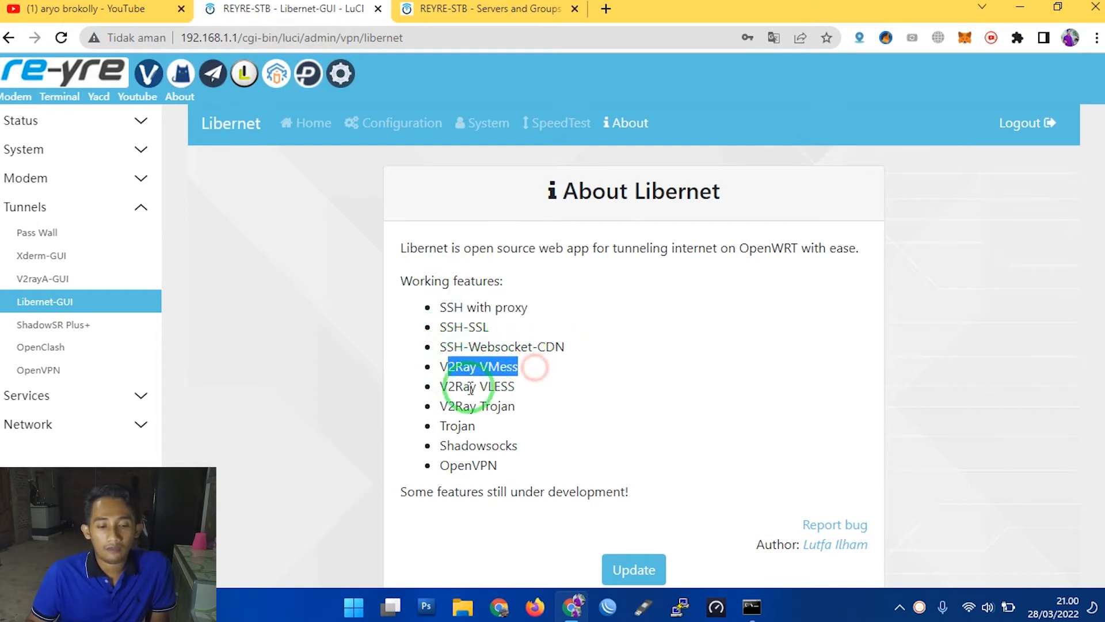
{"action": "left_click_drag", "start_coordinate": [445, 387], "coordinate": [521, 387]}
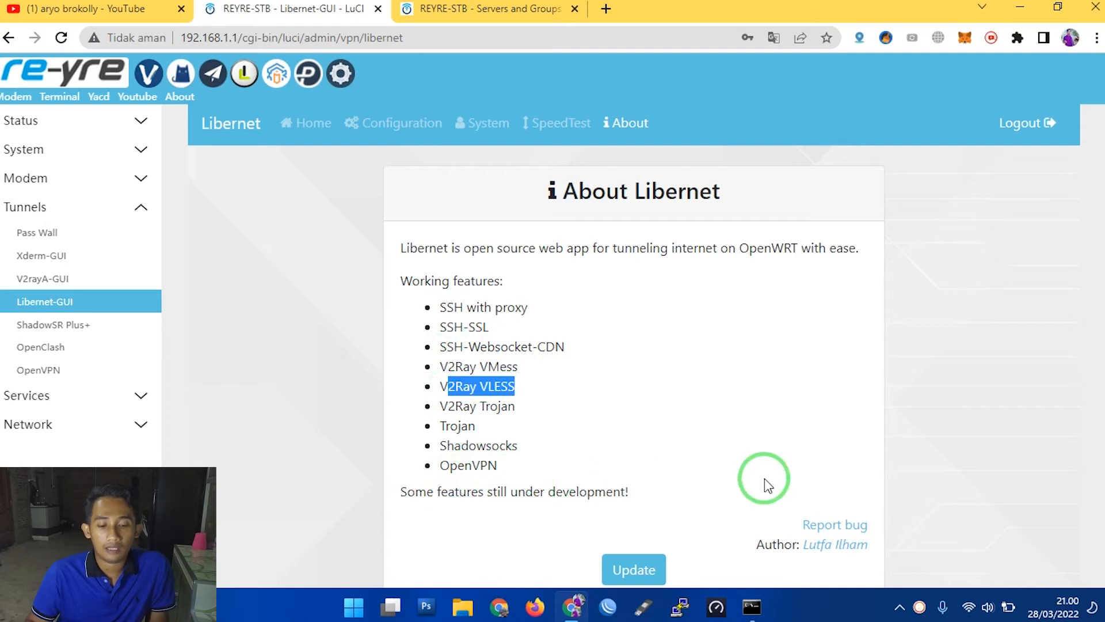
{"action": "scroll", "coordinate": [766, 483], "scroll_direction": "down", "scroll_amount": 2}
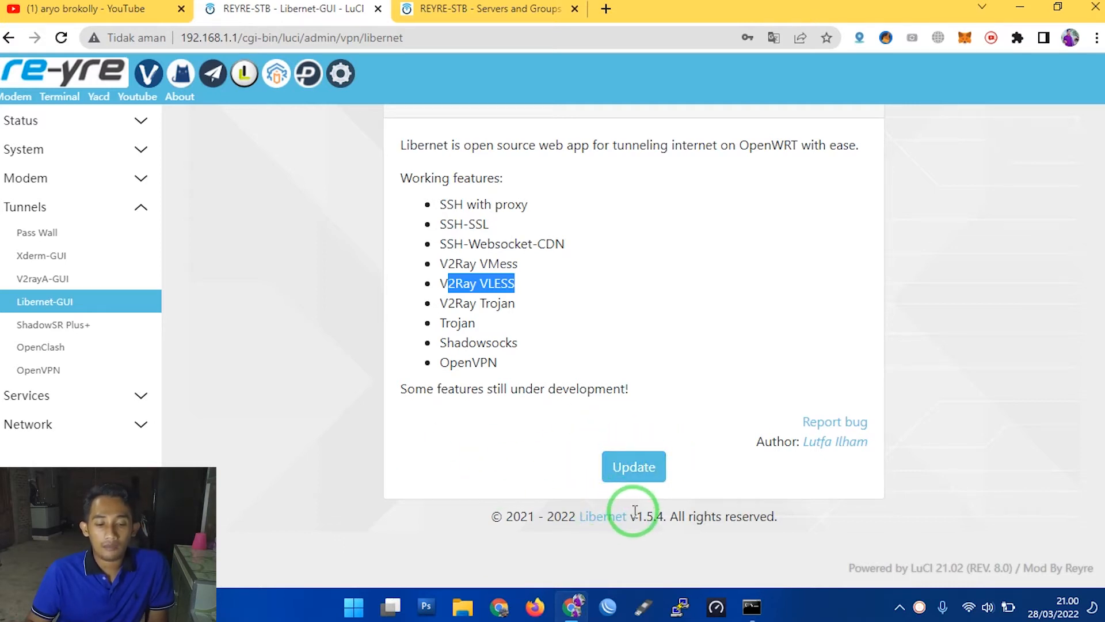
{"action": "left_click_drag", "start_coordinate": [632, 518], "coordinate": [664, 519]}
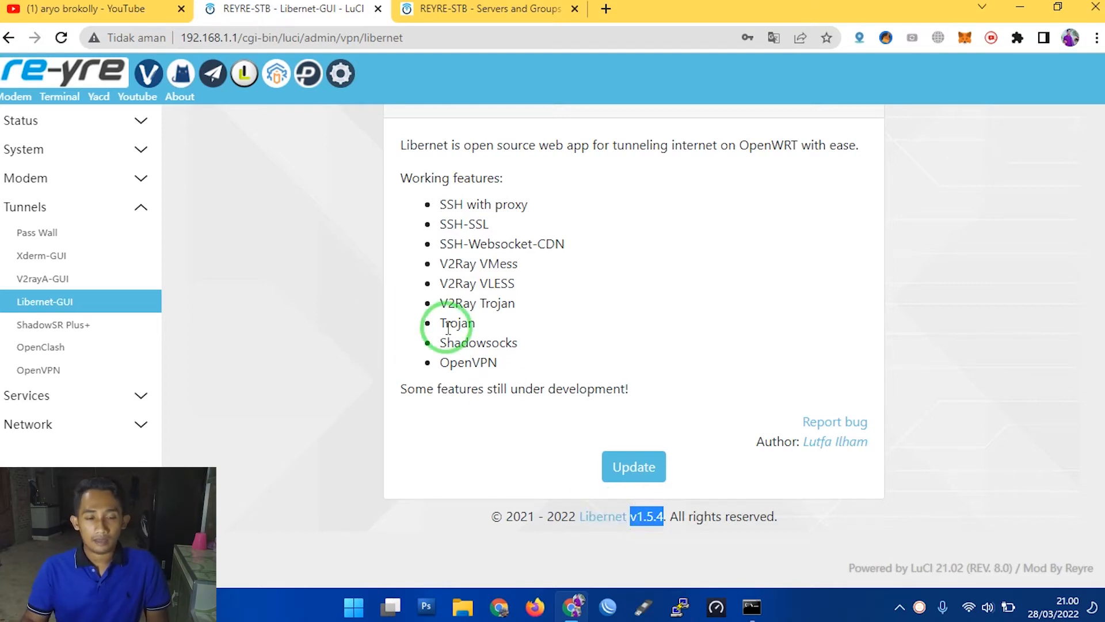
{"action": "scroll", "coordinate": [370, 137], "scroll_direction": "up", "scroll_amount": 2}
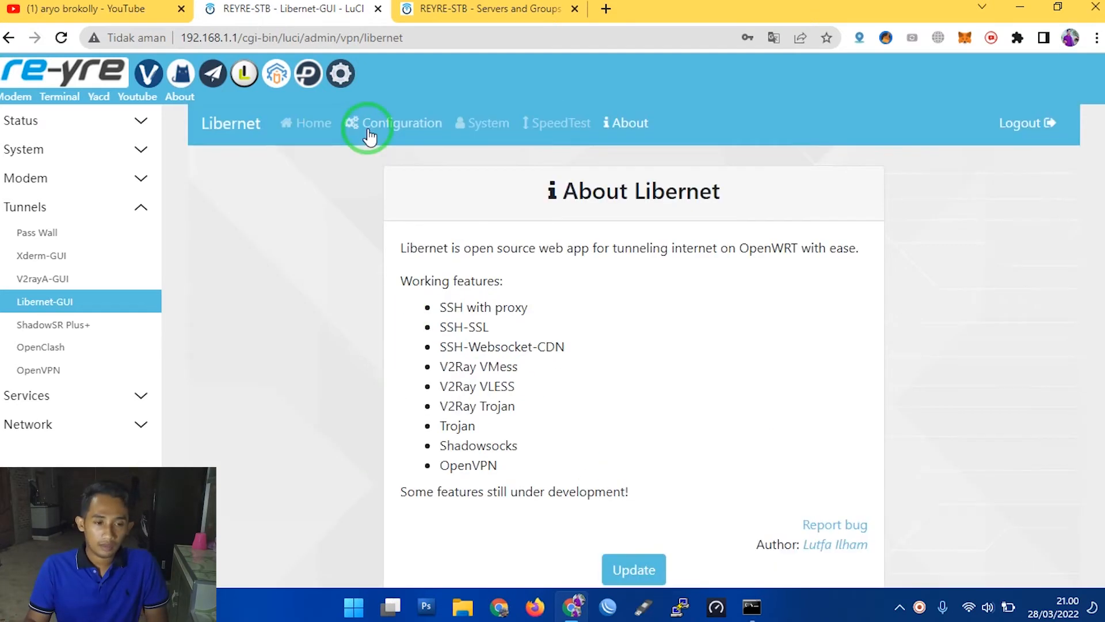
- Open the fastssh.com website in a new browser tab
{"action": "left_click", "coordinate": [605, 10]}
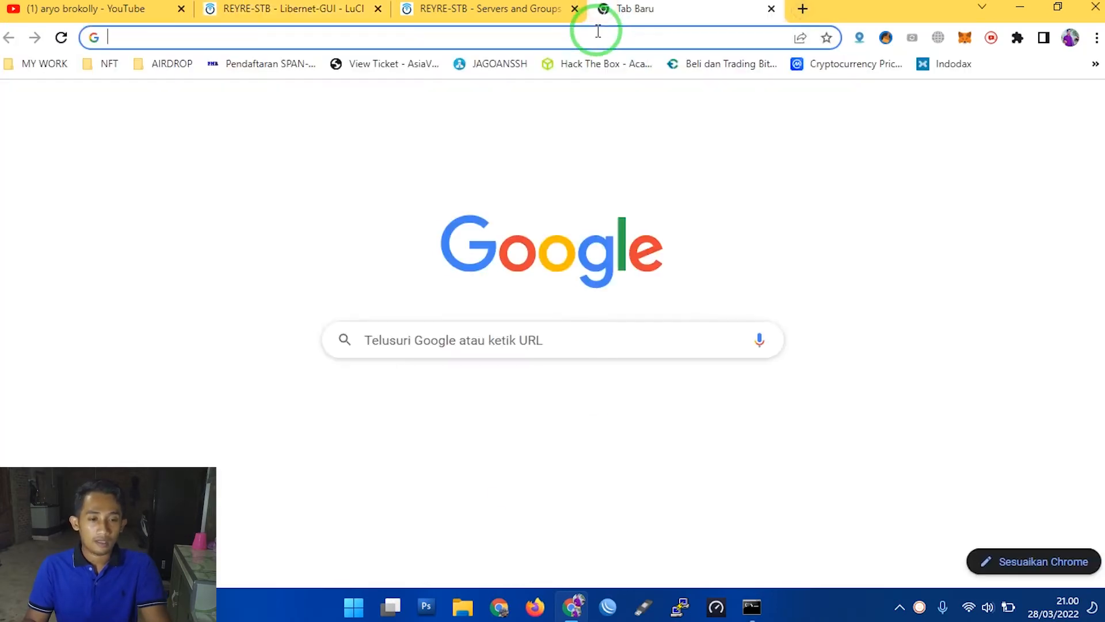
{"action": "type", "text": "fast"}
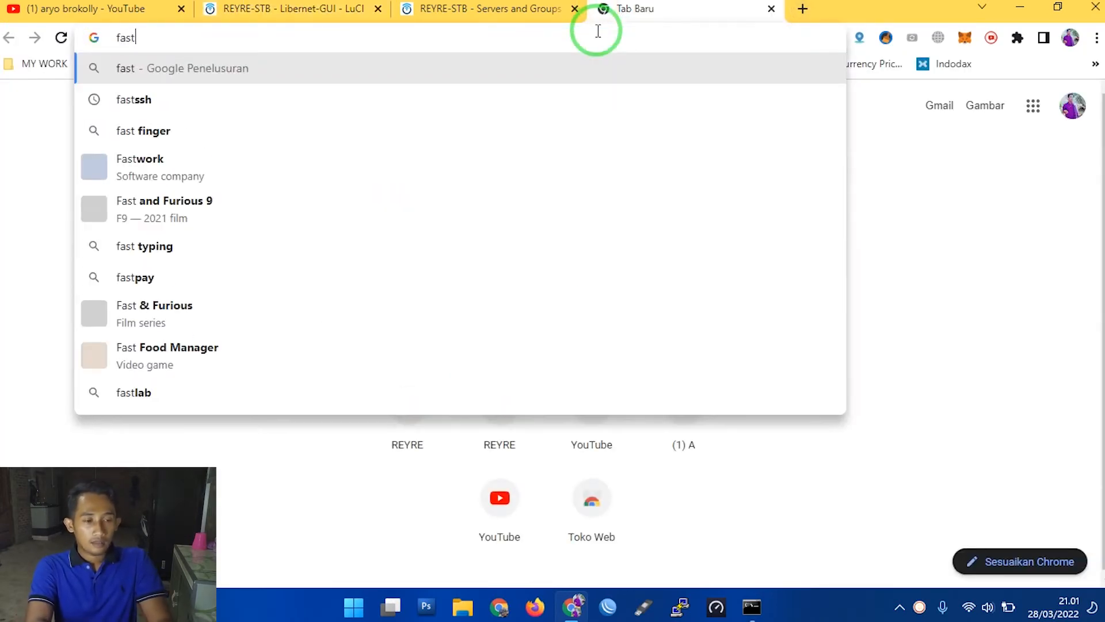
{"action": "type", "text": "ssh.com"}
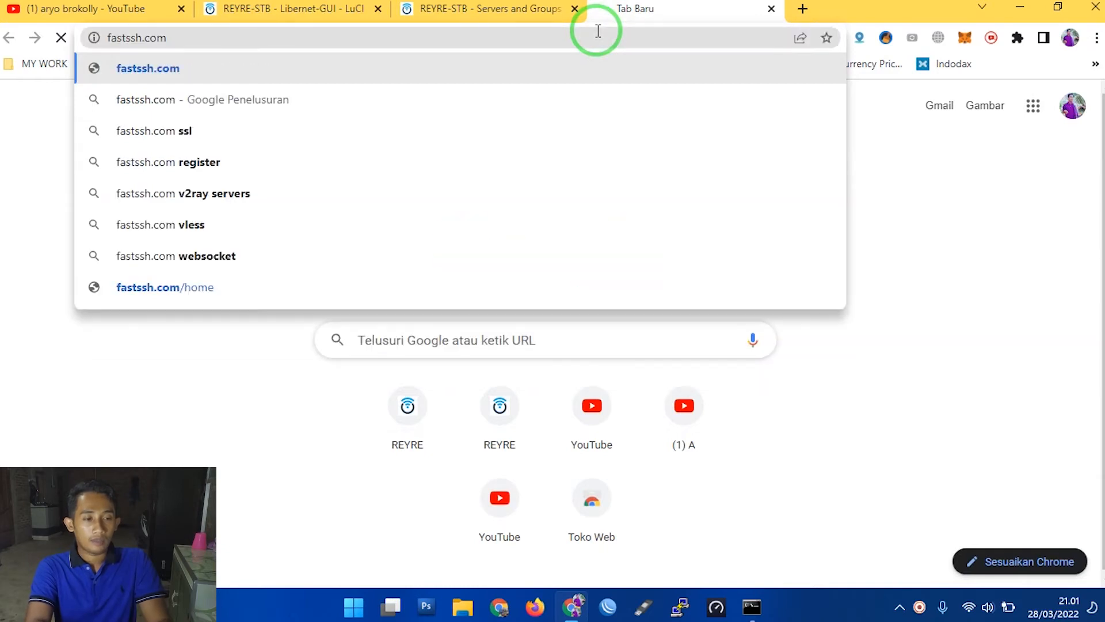
{"action": "key", "text": "Return"}
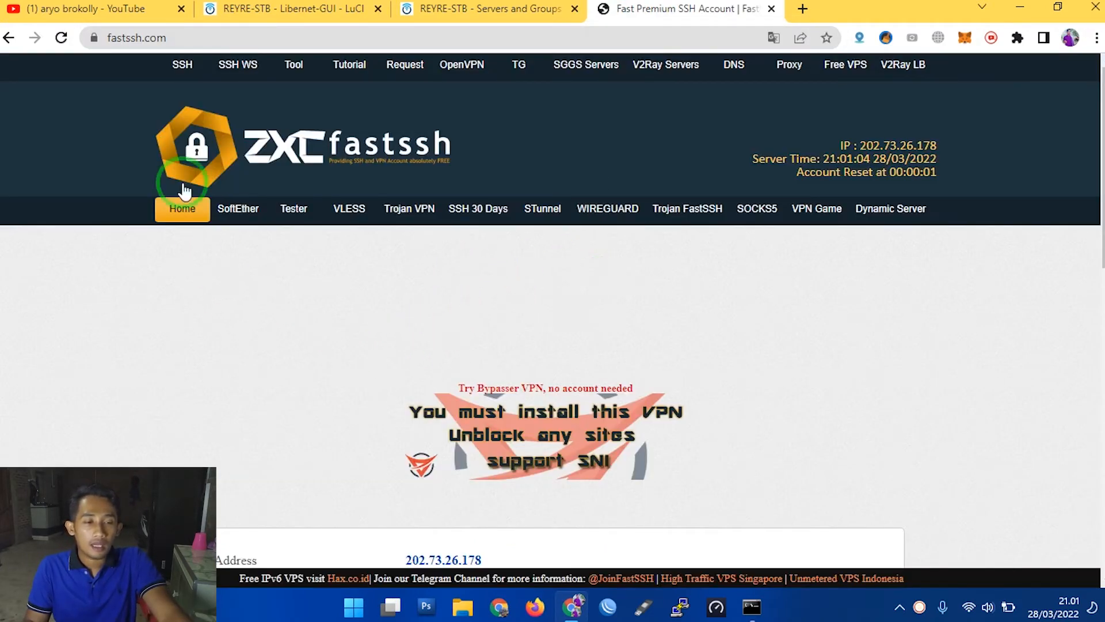
- Open FastSSH's SSH WS server list and accept the site's cookie notice
{"action": "left_click", "coordinate": [244, 69]}
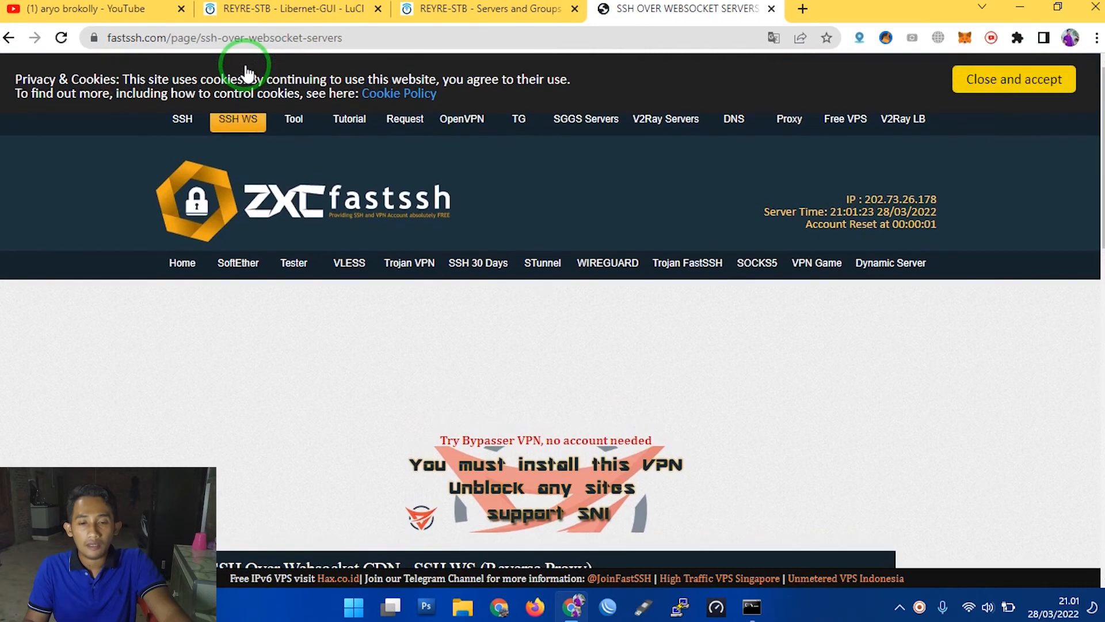
{"action": "left_click", "coordinate": [1021, 77]}
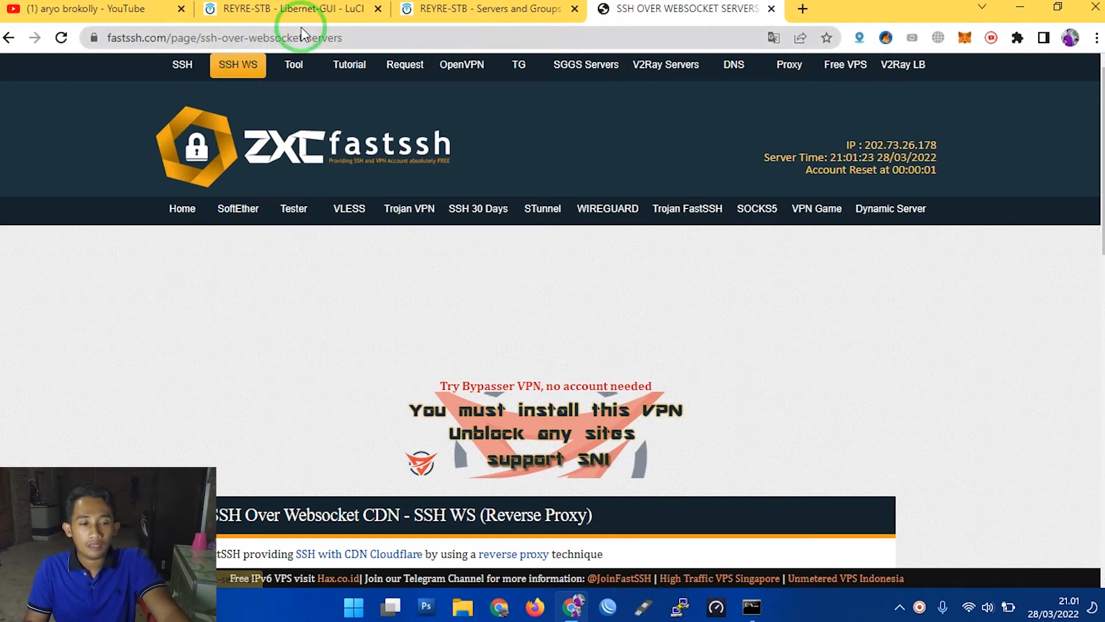
{"action": "mouse_move", "coordinate": [184, 69]}
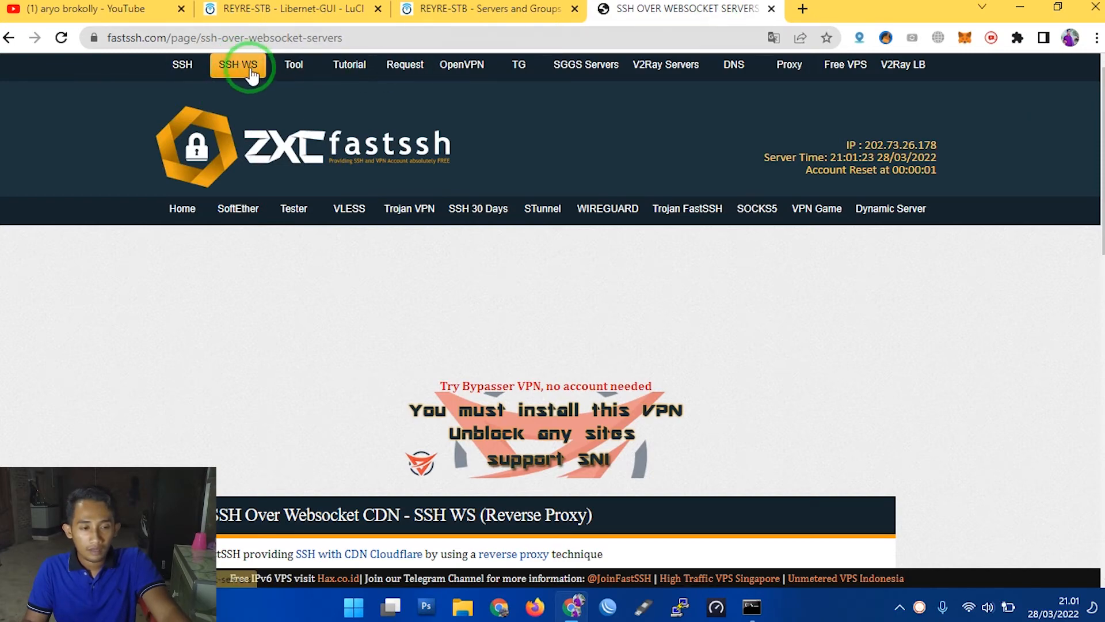
{"action": "left_click", "coordinate": [239, 68]}
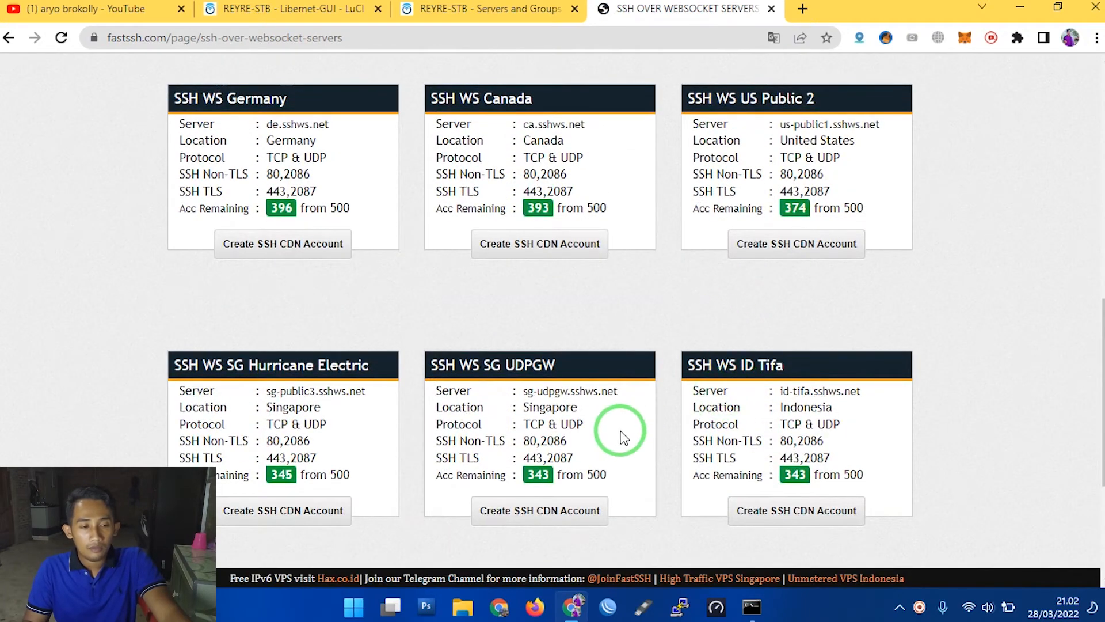
- Go to the second page of SSH WS servers and examine the TLS ports of the SSH WS ID Sanggoro server
{"action": "scroll", "coordinate": [621, 429], "scroll_direction": "down", "scroll_amount": 4}
{"action": "left_click", "coordinate": [530, 375]}
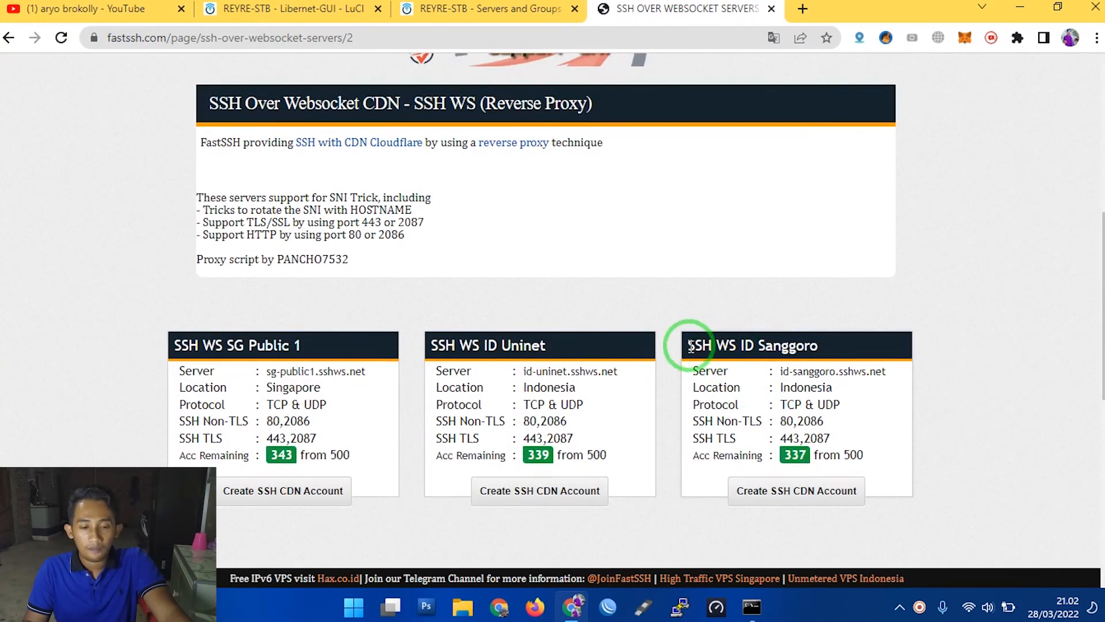
{"action": "left_click_drag", "start_coordinate": [690, 345], "coordinate": [830, 359]}
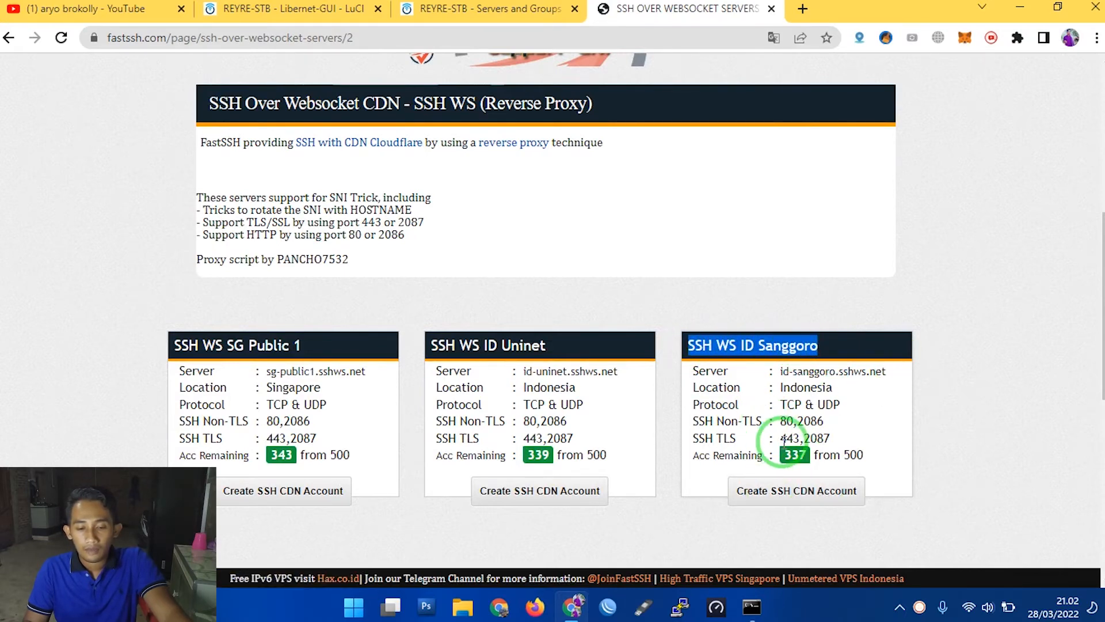
{"action": "scroll", "coordinate": [776, 440], "scroll_direction": "down", "scroll_amount": 1}
{"action": "left_click_drag", "start_coordinate": [693, 357], "coordinate": [794, 353]}
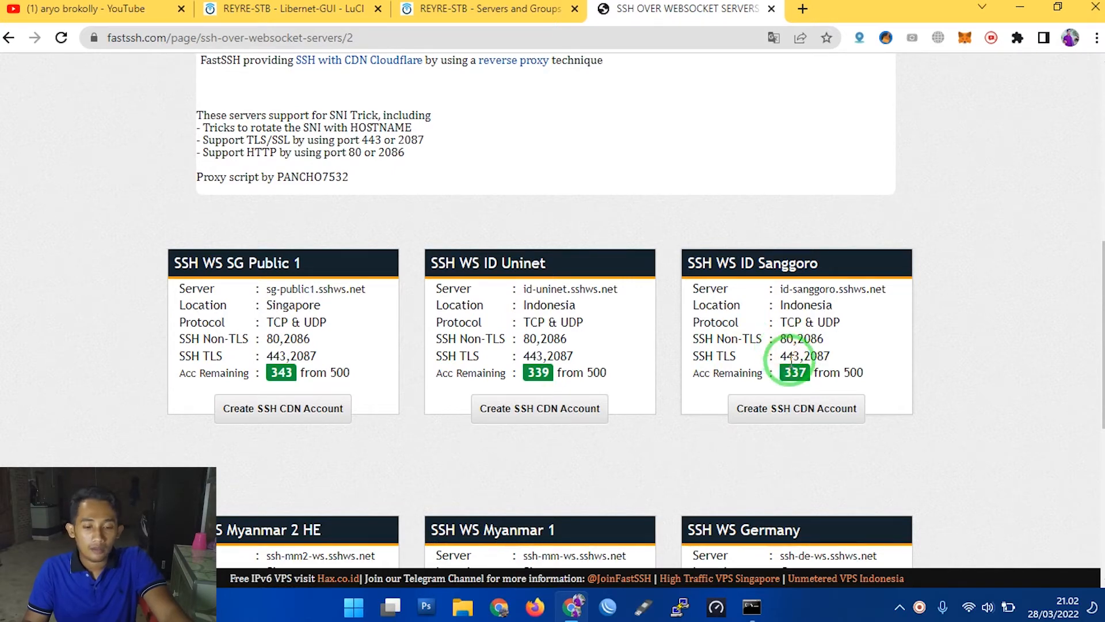
{"action": "double_click", "coordinate": [784, 350]}
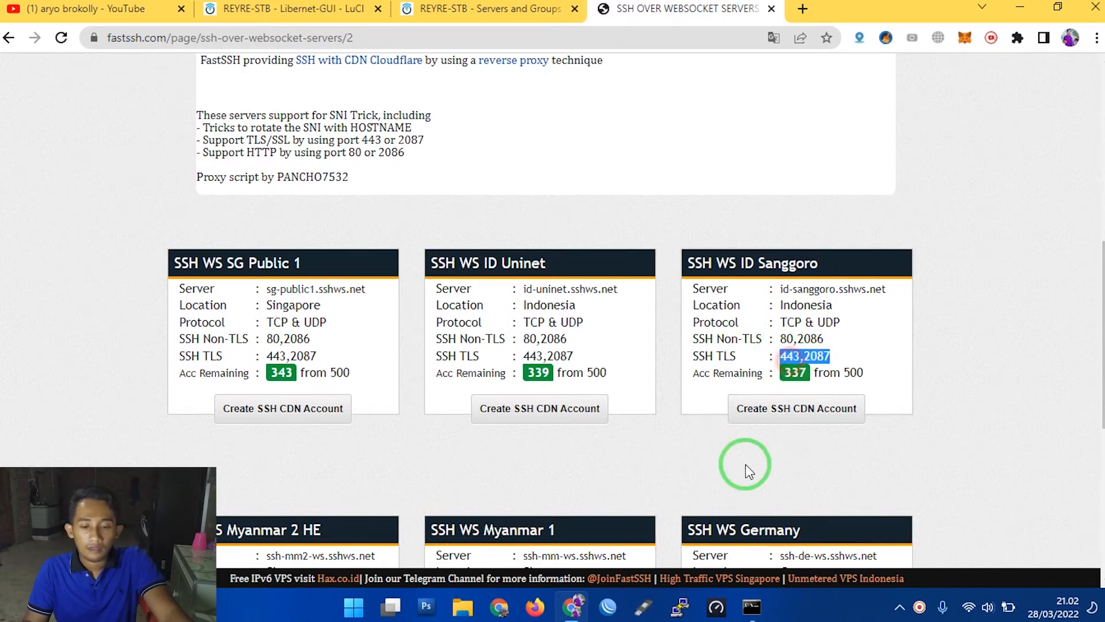
- Open the SSH CDN account creation form for the SSH WS ID Sanggoro server and locate its credential fields
{"action": "left_click", "coordinate": [820, 411]}
{"action": "scroll", "coordinate": [744, 437], "scroll_direction": "down", "scroll_amount": 3}
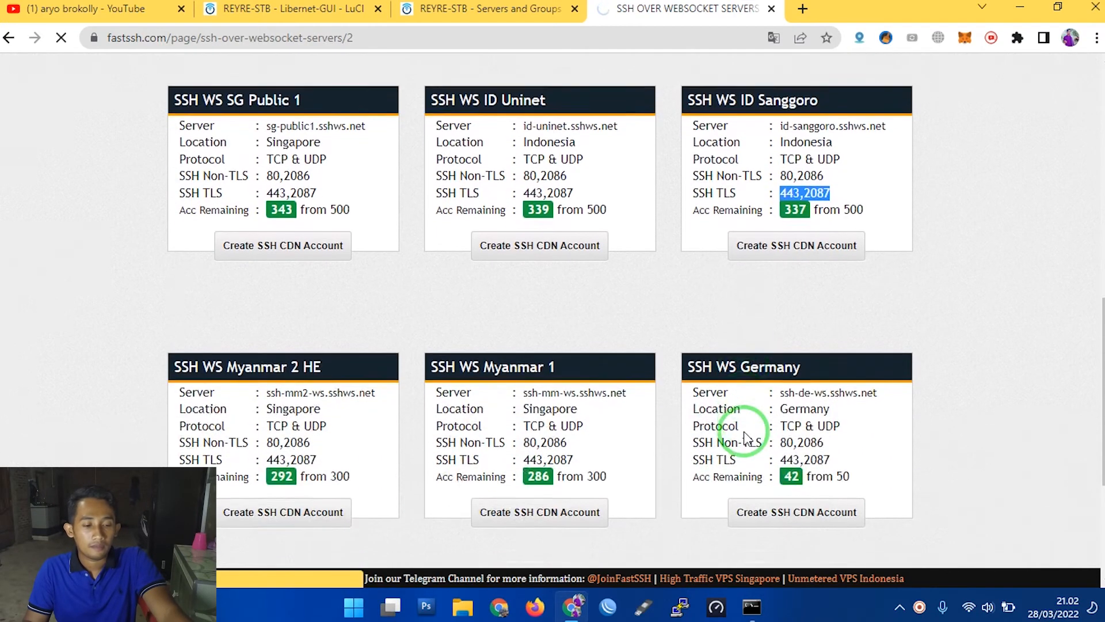
{"action": "scroll", "coordinate": [744, 438], "scroll_direction": "down", "scroll_amount": 4}
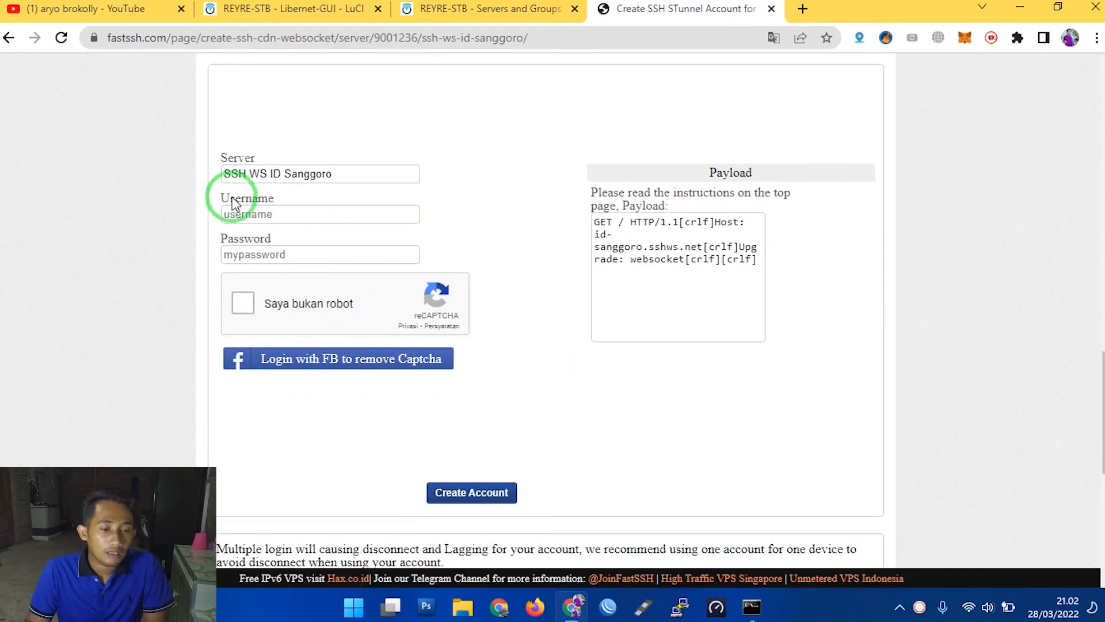
{"action": "left_click_drag", "start_coordinate": [219, 198], "coordinate": [297, 196]}
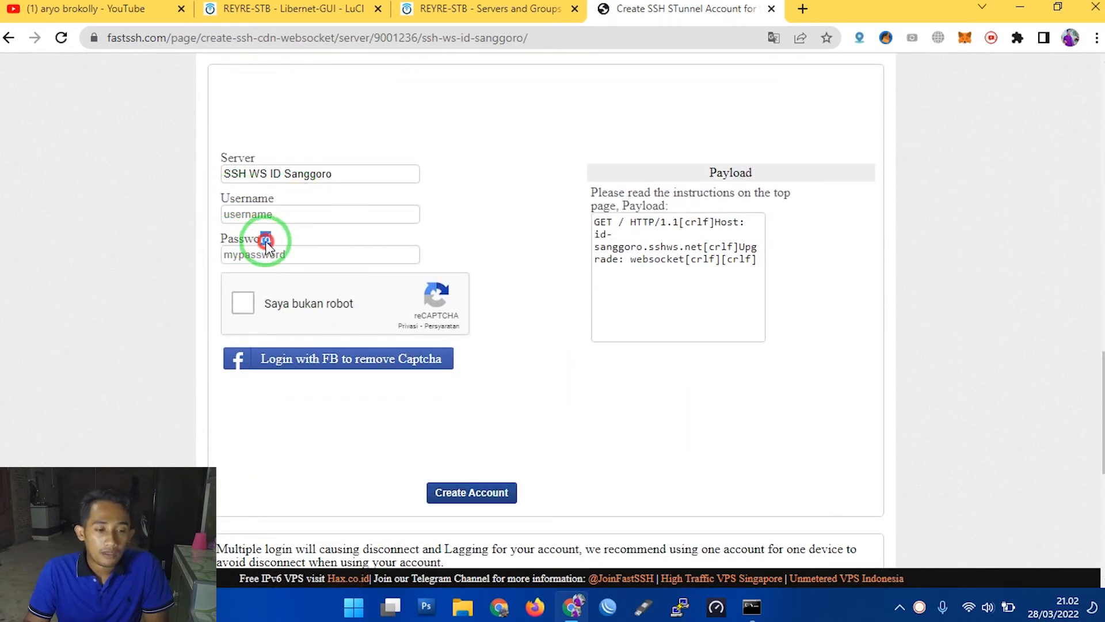
- Fill in the account username and password for the SSH WS ID Sanggoro server
{"action": "left_click", "coordinate": [329, 221]}
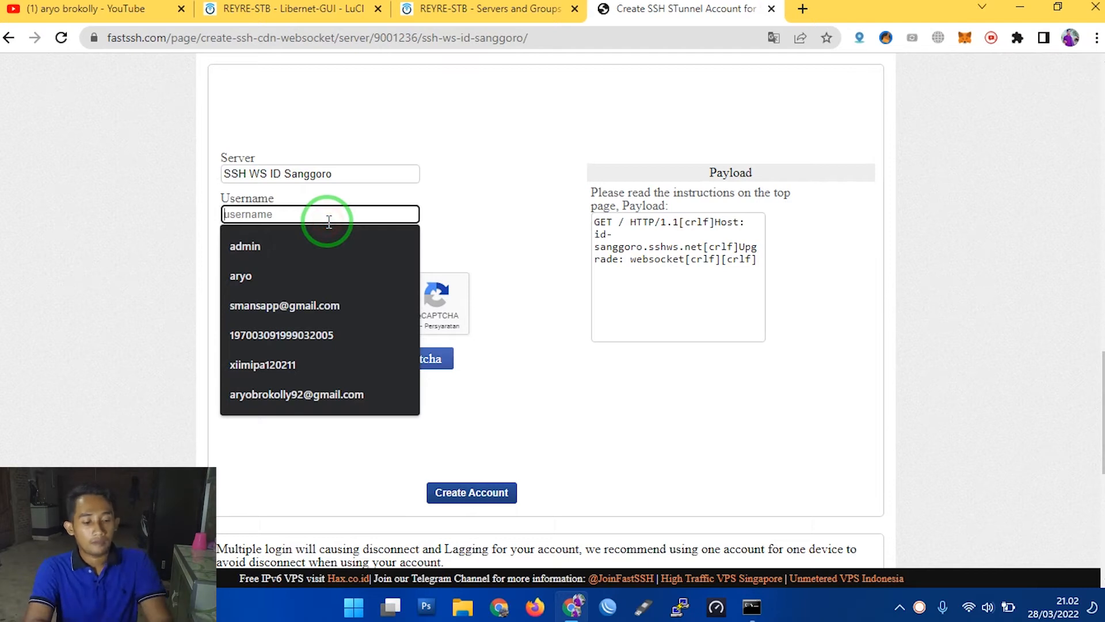
{"action": "type", "text": "aryo"}
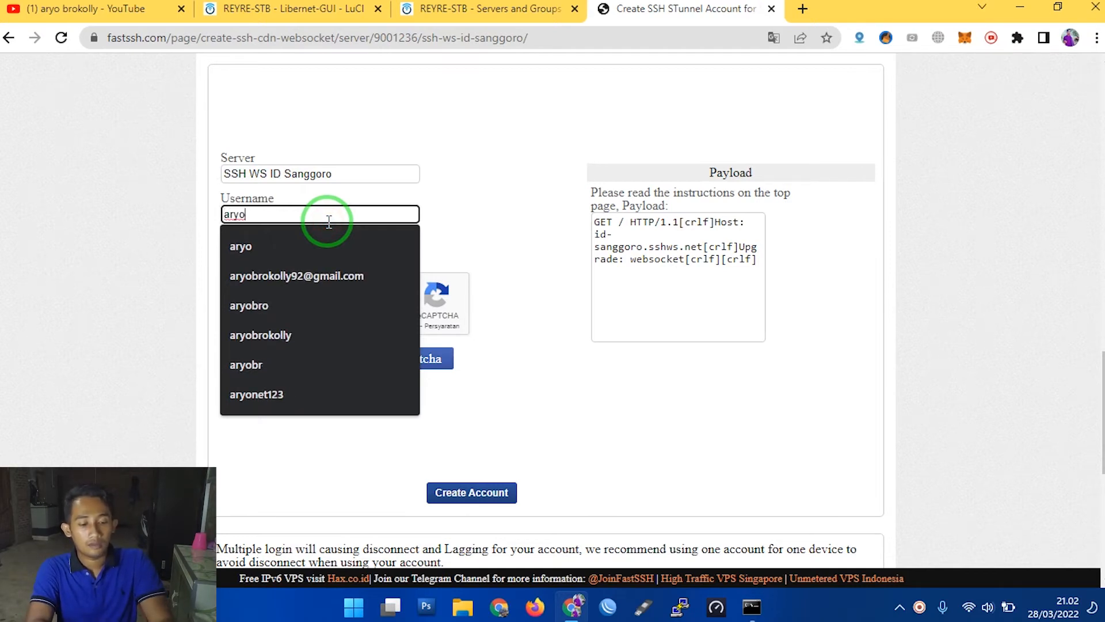
{"action": "type", "text": "1122"}
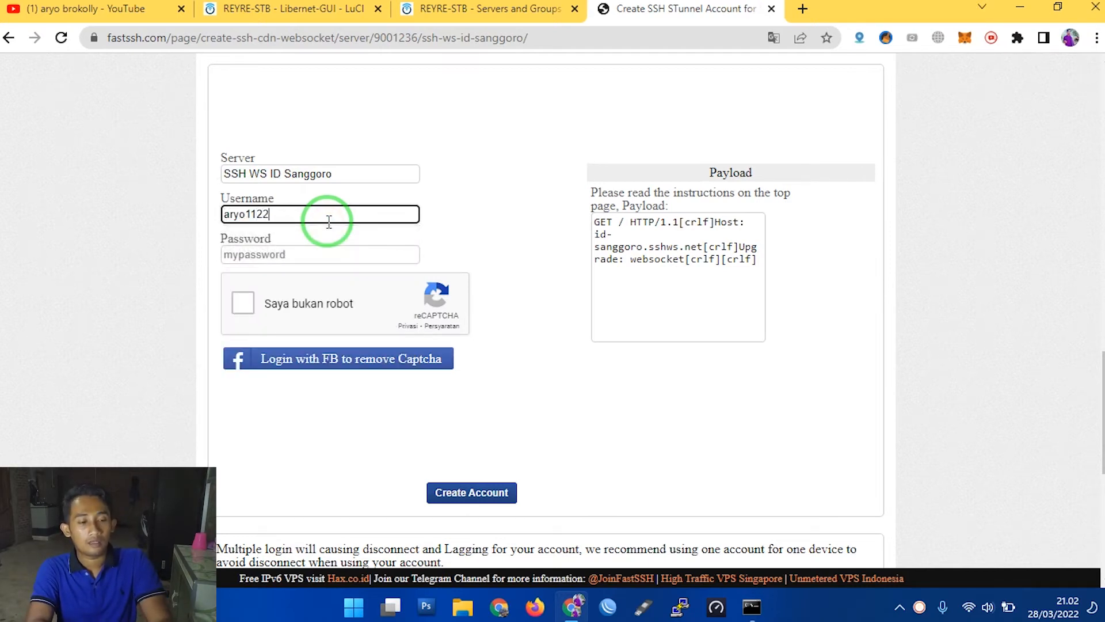
{"action": "key", "text": "Tab"}
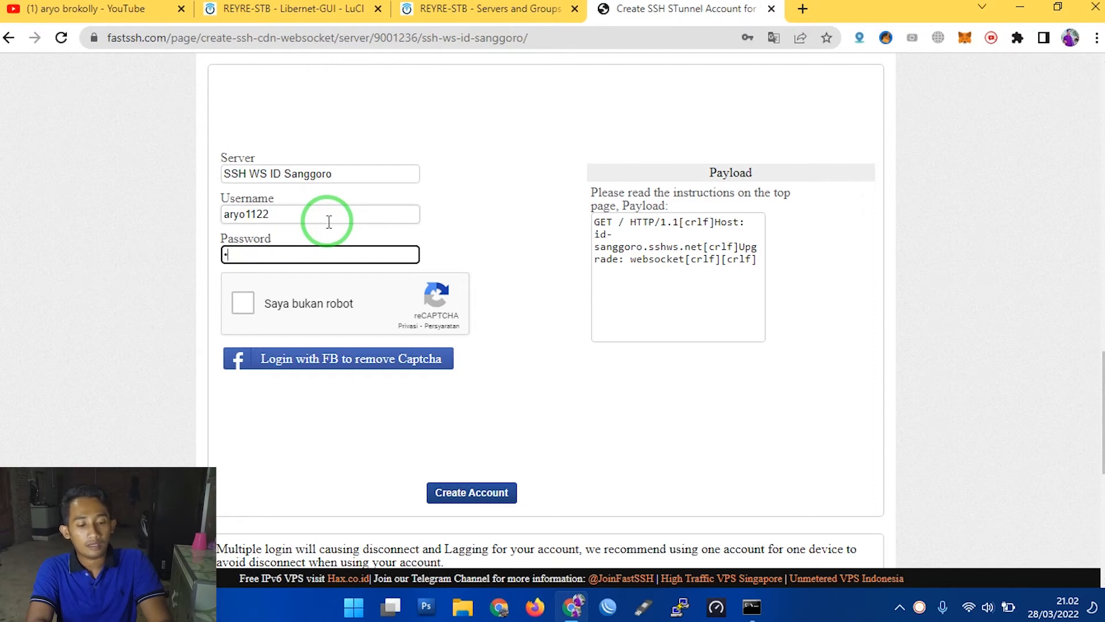
{"action": "type", "text": "••••"}
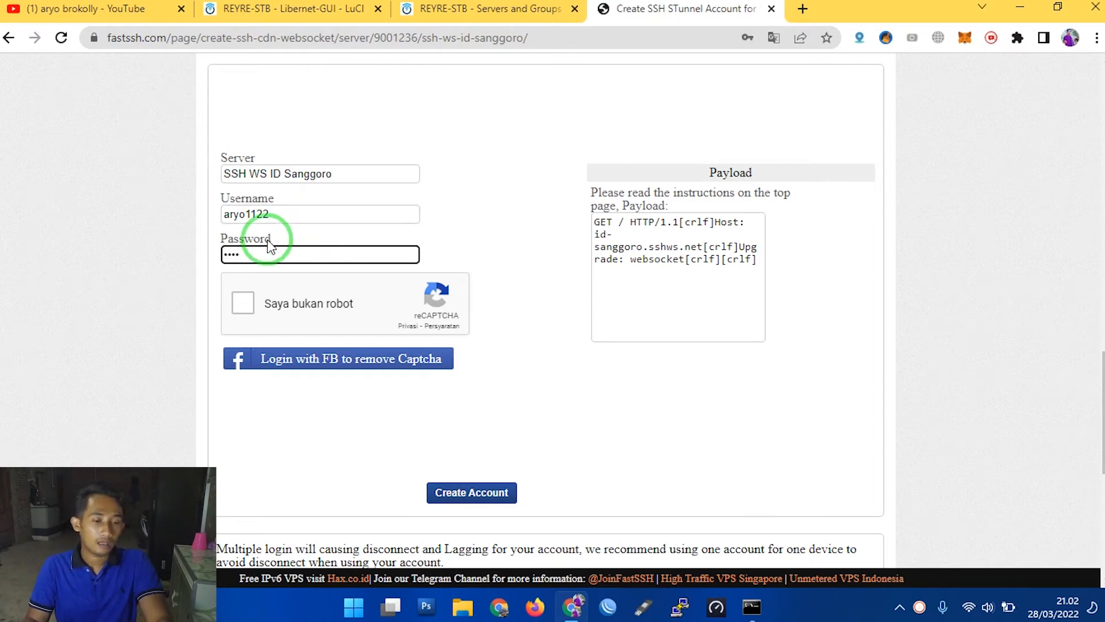
- Complete the captcha check, create the SSH account, and bring up its generated account details
{"action": "left_click", "coordinate": [248, 309]}
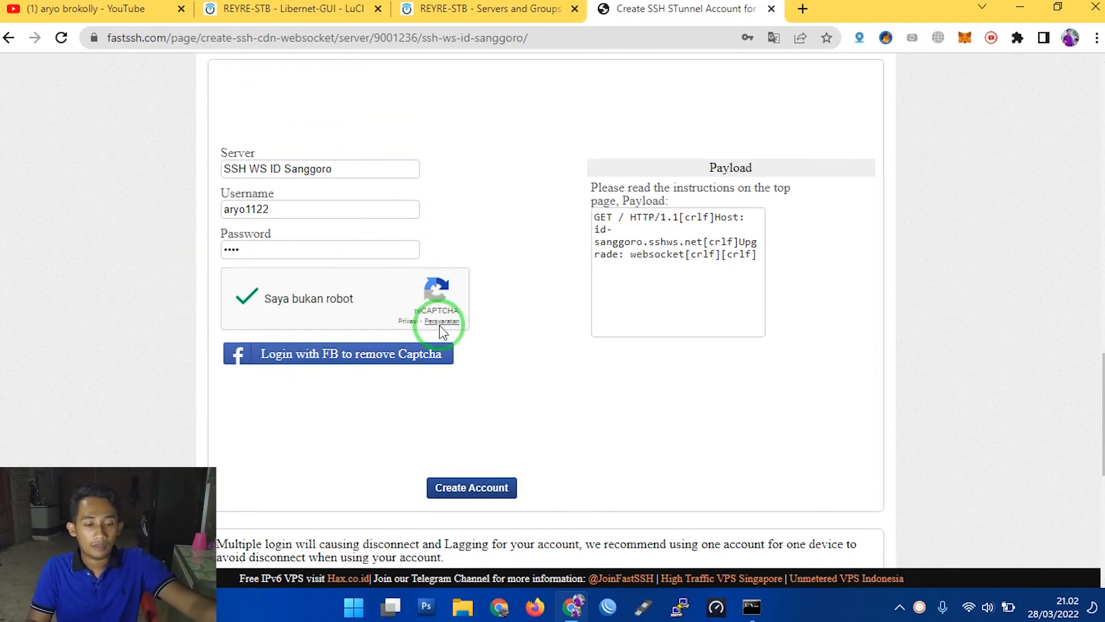
{"action": "scroll", "coordinate": [321, 212], "scroll_direction": "down", "scroll_amount": 3}
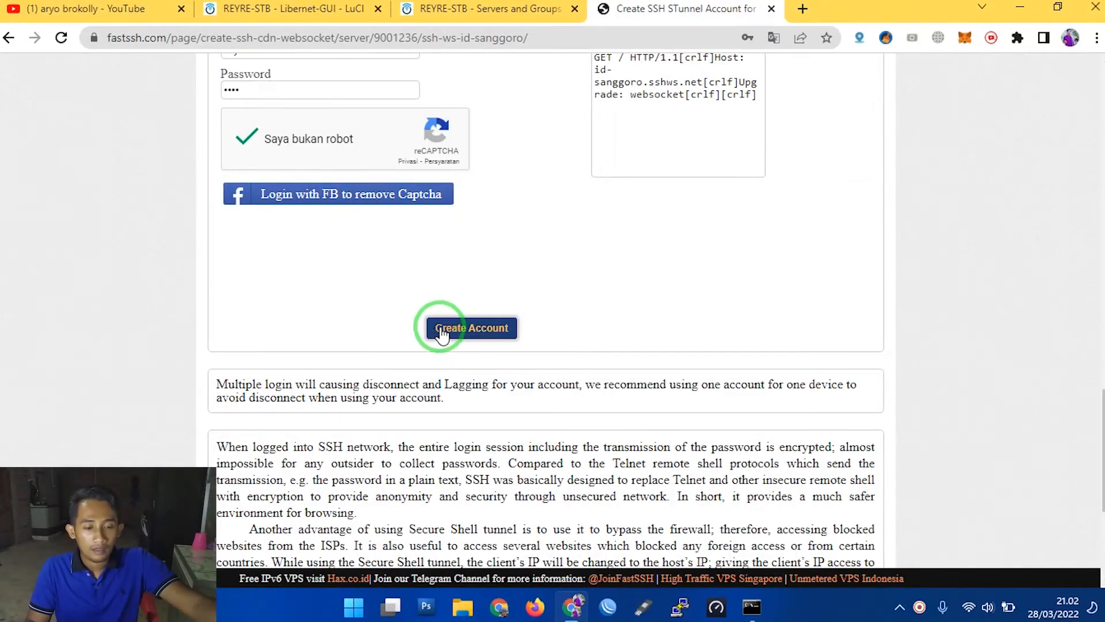
{"action": "left_click", "coordinate": [500, 334]}
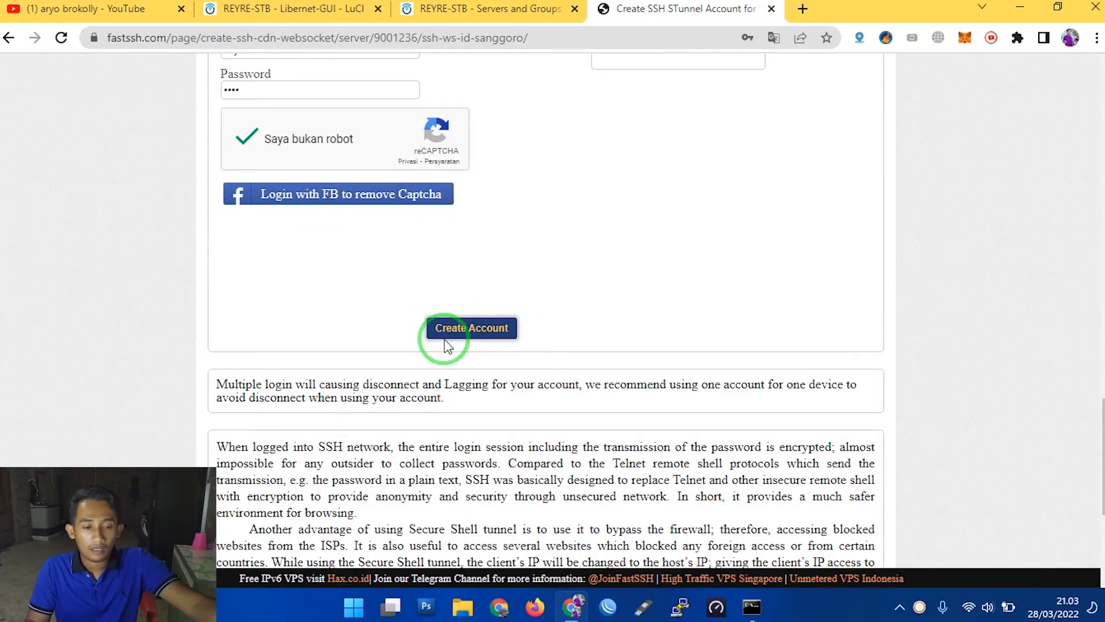
{"action": "scroll", "coordinate": [458, 344], "scroll_direction": "up", "scroll_amount": 4}
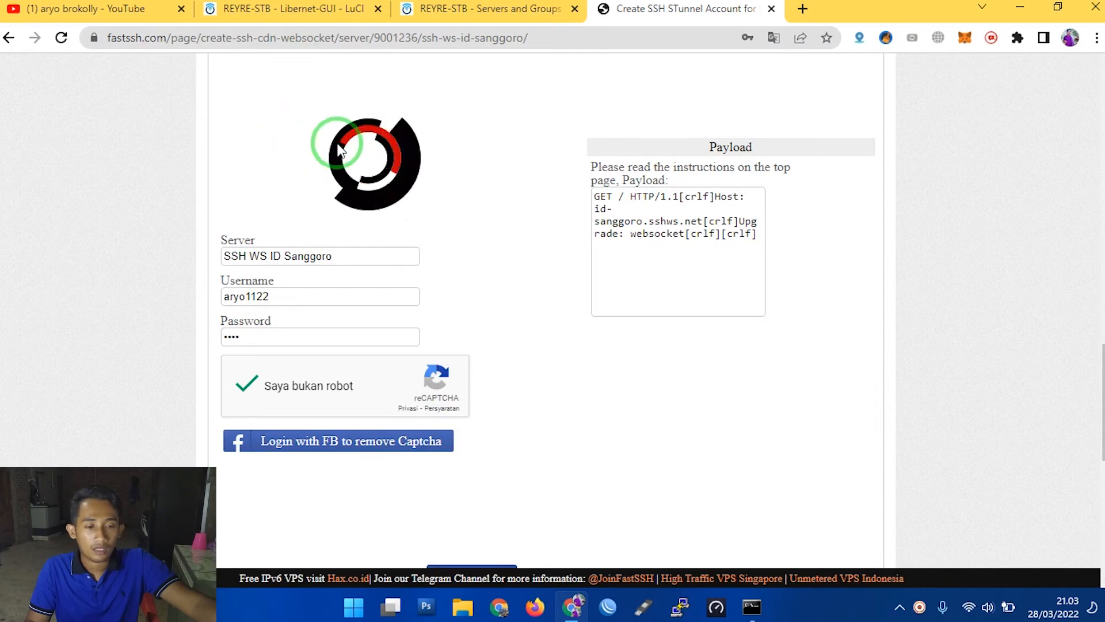
{"action": "scroll", "coordinate": [554, 402], "scroll_direction": "up", "scroll_amount": 3}
{"action": "scroll", "coordinate": [514, 413], "scroll_direction": "down", "scroll_amount": 4}
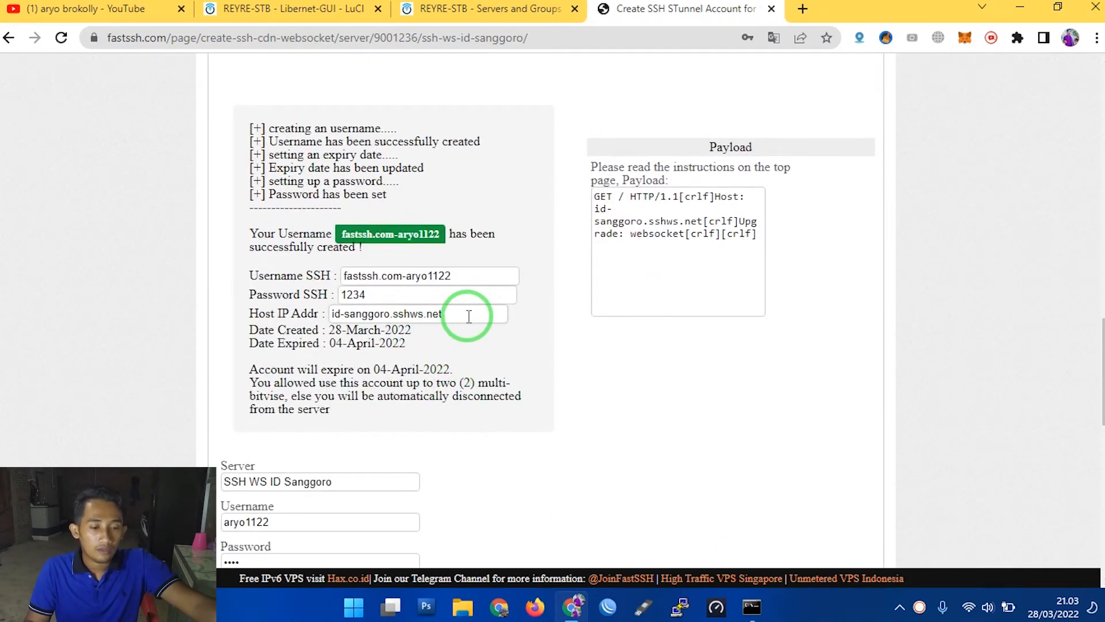
- Copy the new account's host address into a new Notepad note as "Host : id-sanggoro.sshws.net"
{"action": "left_click_drag", "start_coordinate": [469, 316], "coordinate": [331, 322]}
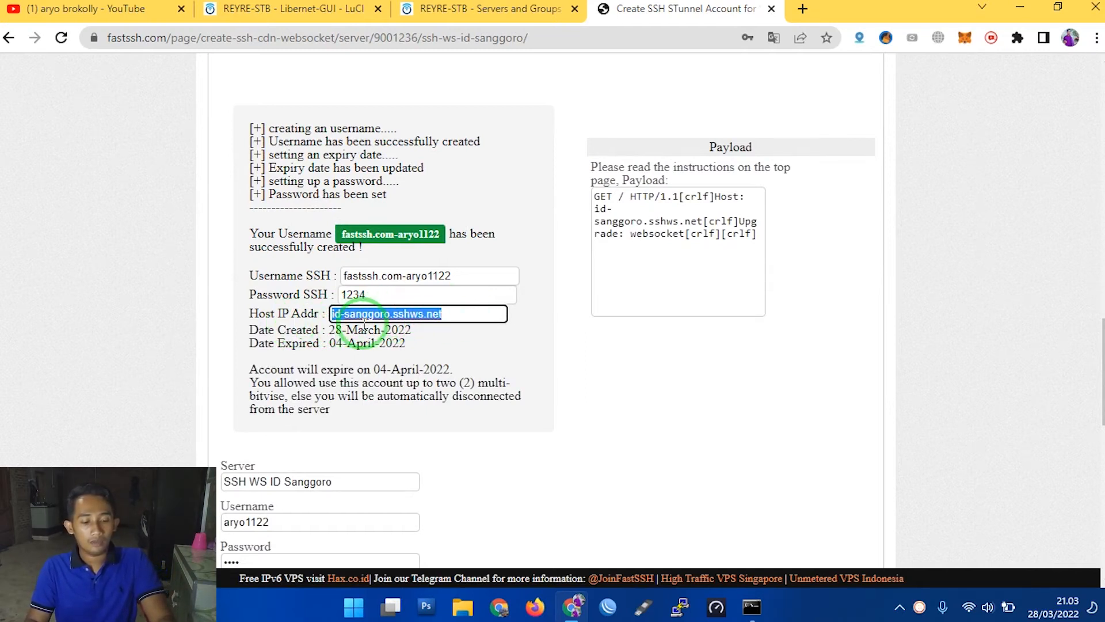
{"action": "key", "text": "super"}
{"action": "type", "text": "notepad"}
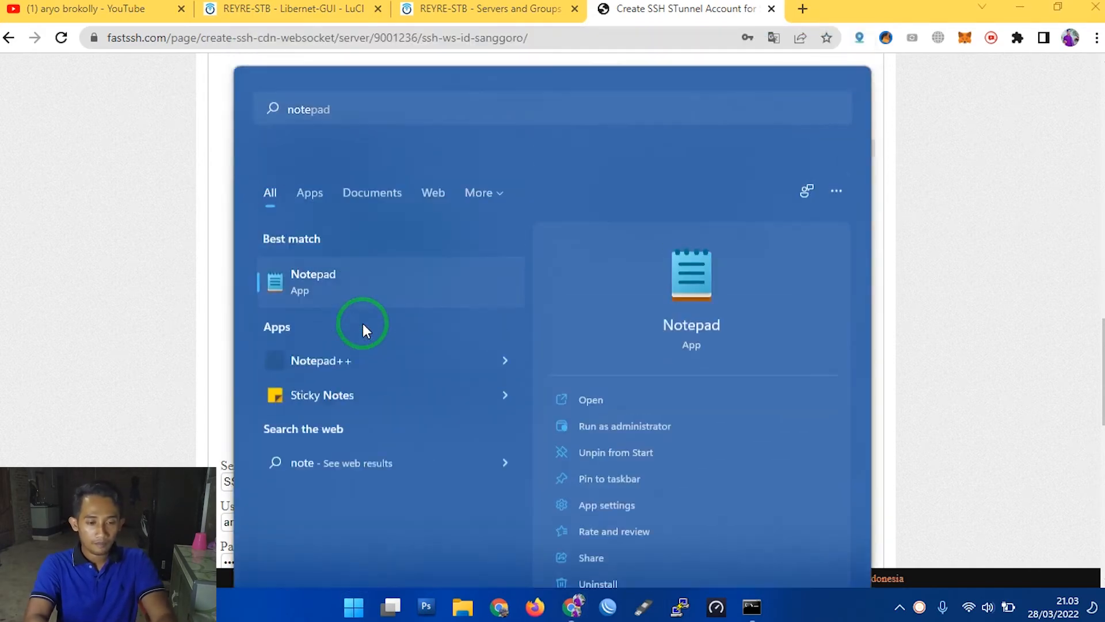
{"action": "key", "text": "Return"}
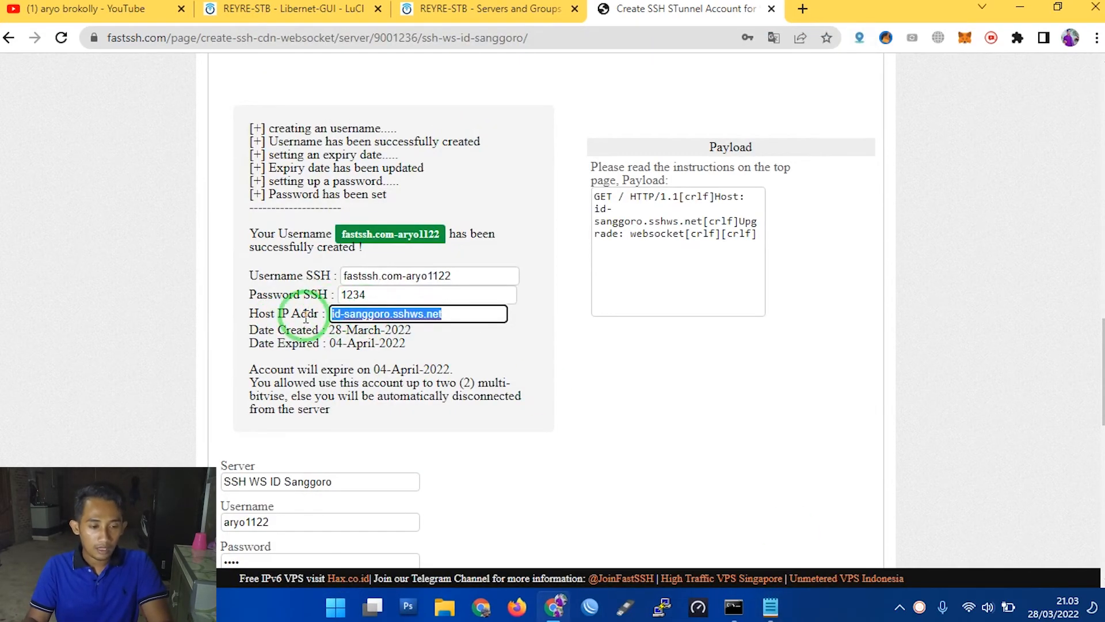
{"action": "right_click", "coordinate": [370, 313]}
{"action": "left_click", "coordinate": [420, 112]}
{"action": "left_click", "coordinate": [654, 303]}
{"action": "type", "text": "Host"}
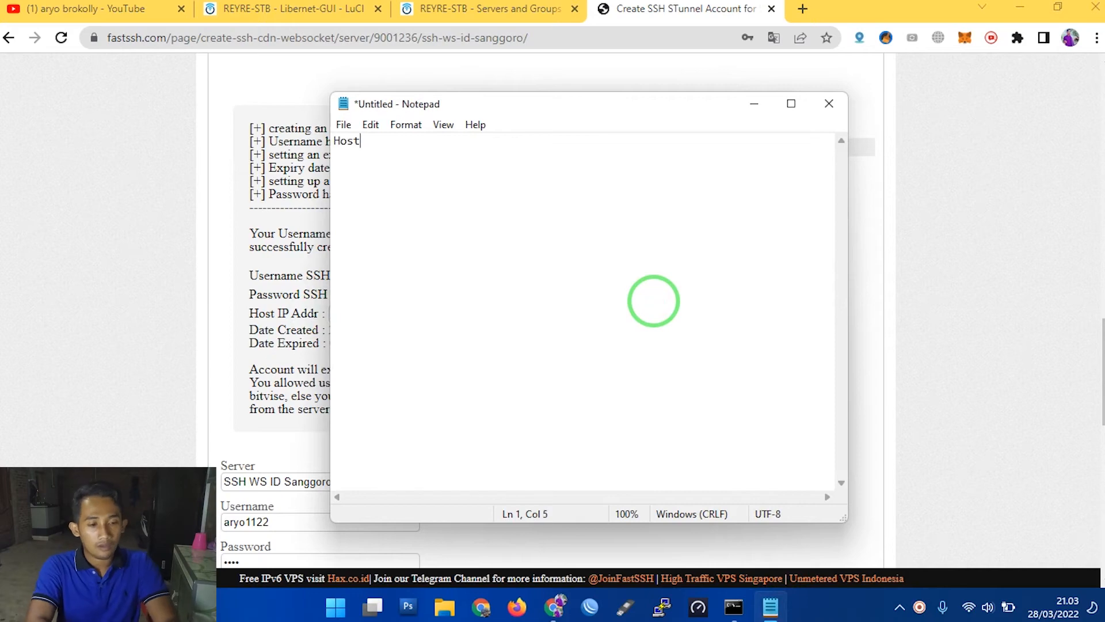
{"action": "type", "text": " :"}
{"action": "key", "text": "ctrl+v"}
- Add a "user :" line with the copied SSH username and a "pass :" line with the account password to the note
{"action": "left_click", "coordinate": [305, 324]}
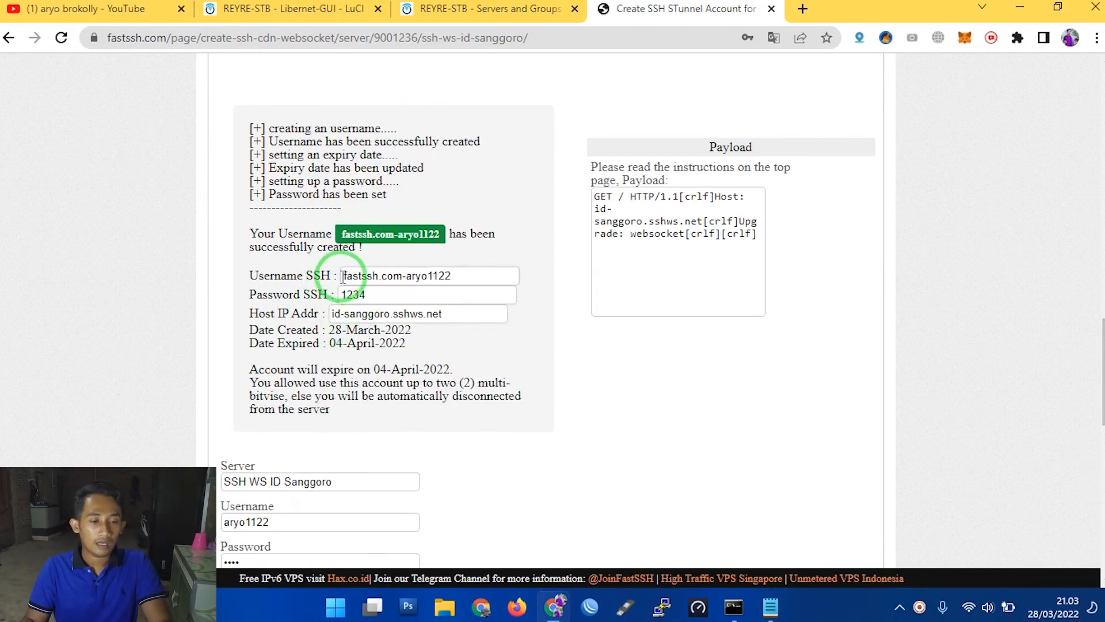
{"action": "left_click_drag", "start_coordinate": [344, 276], "coordinate": [441, 277]}
{"action": "right_click", "coordinate": [438, 274]}
{"action": "left_click", "coordinate": [479, 337]}
{"action": "left_click", "coordinate": [771, 607]}
{"action": "key", "text": "Return"}
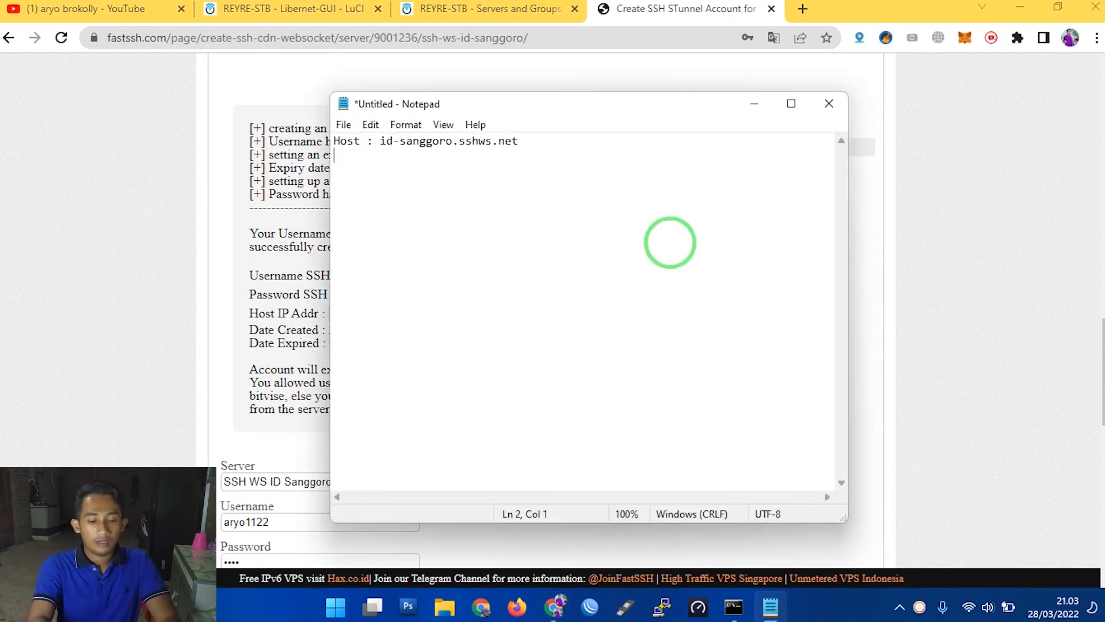
{"action": "type", "text": "user  :"}
{"action": "key", "text": "ctrl+v"}
{"action": "key", "text": "Return"}
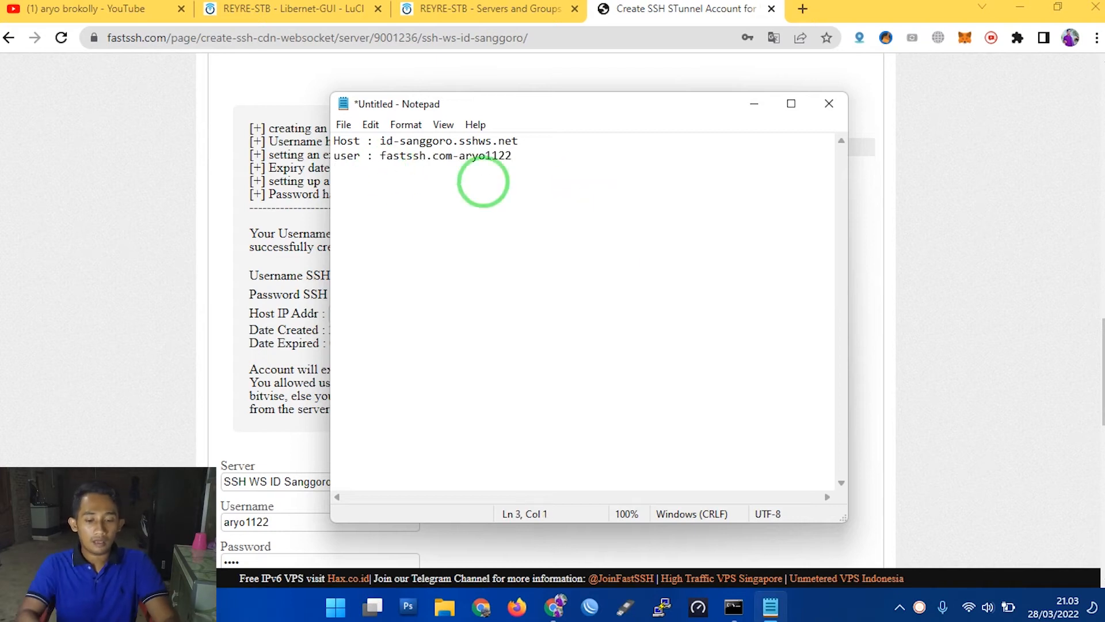
{"action": "type", "text": "pass : 1234"}
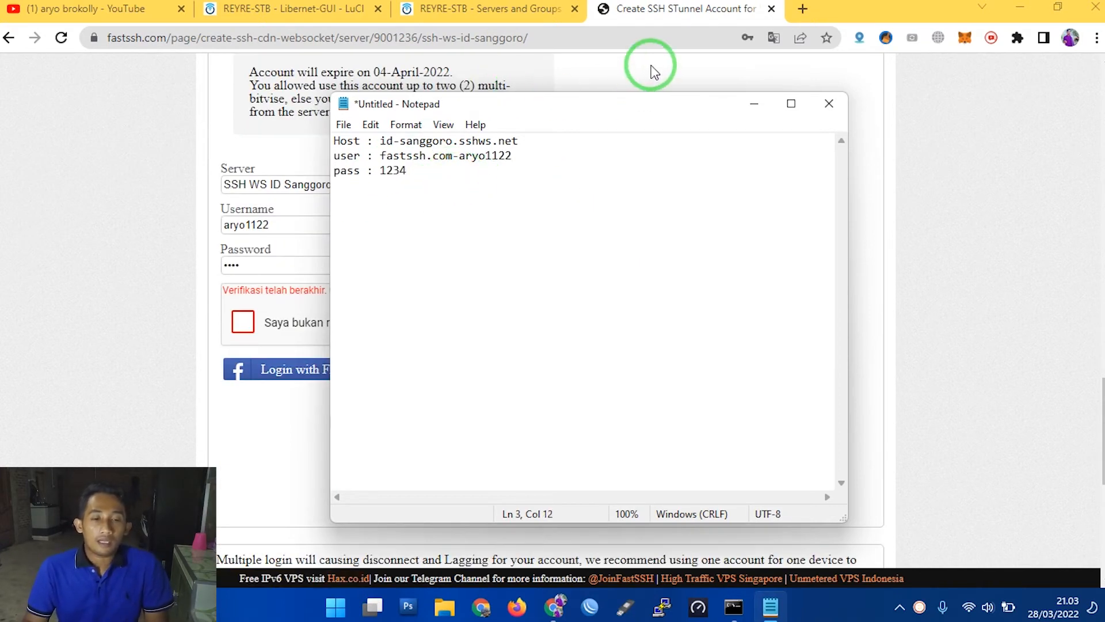
- Switch to the OpenClash servers page, go to its Overviews page, and close that browser tab
{"action": "left_click", "coordinate": [472, 8]}
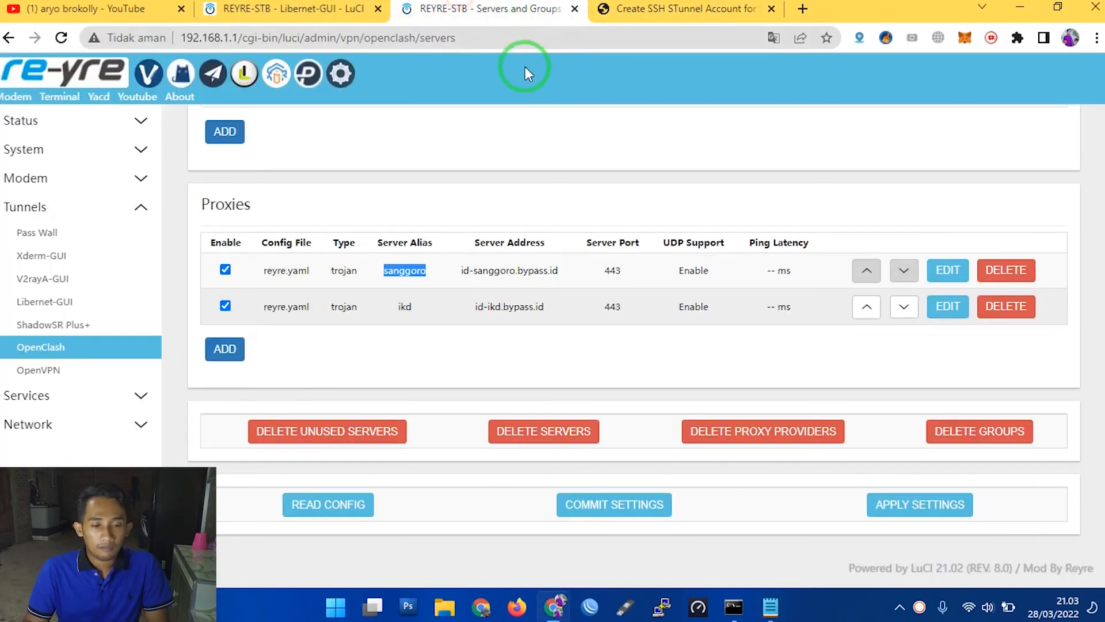
{"action": "scroll", "coordinate": [387, 144], "scroll_direction": "up", "scroll_amount": 5}
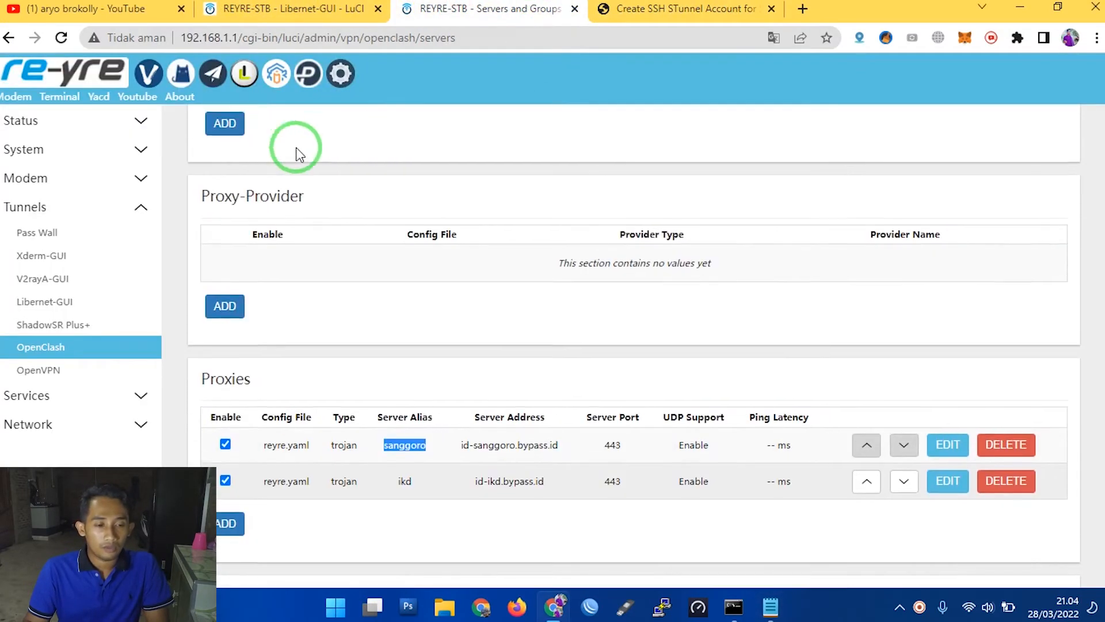
{"action": "left_click_drag", "start_coordinate": [1099, 326], "coordinate": [1096, 141]}
{"action": "left_click", "coordinate": [197, 116]}
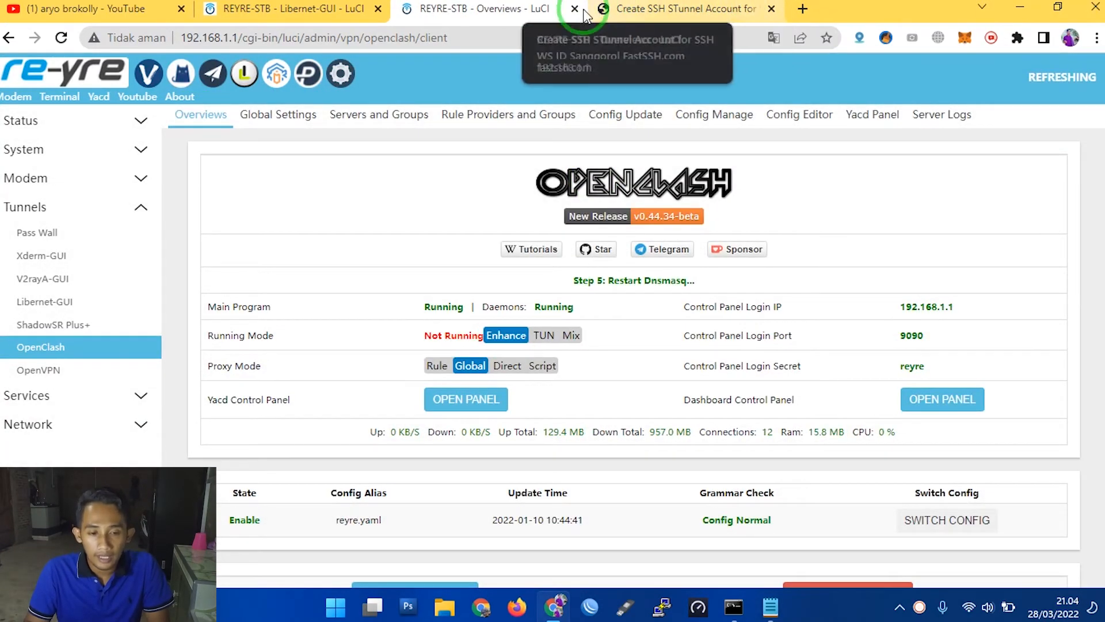
{"action": "left_click", "coordinate": [574, 8]}
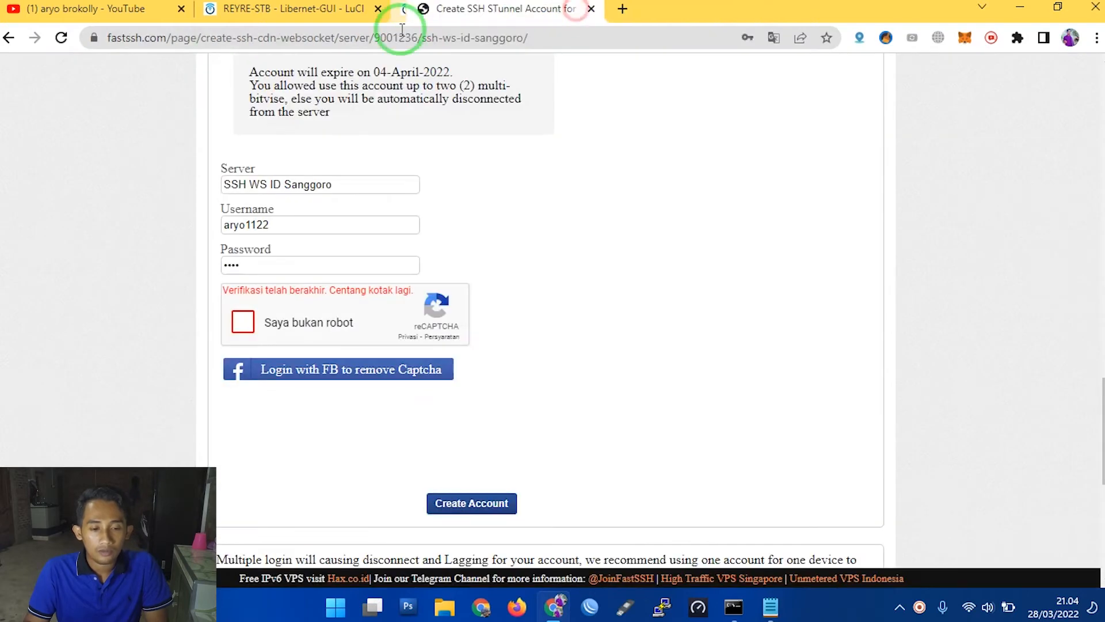
- Return to Libernet-GUI, reload it to its Home page, and open the Configuration page
{"action": "left_click", "coordinate": [357, 9]}
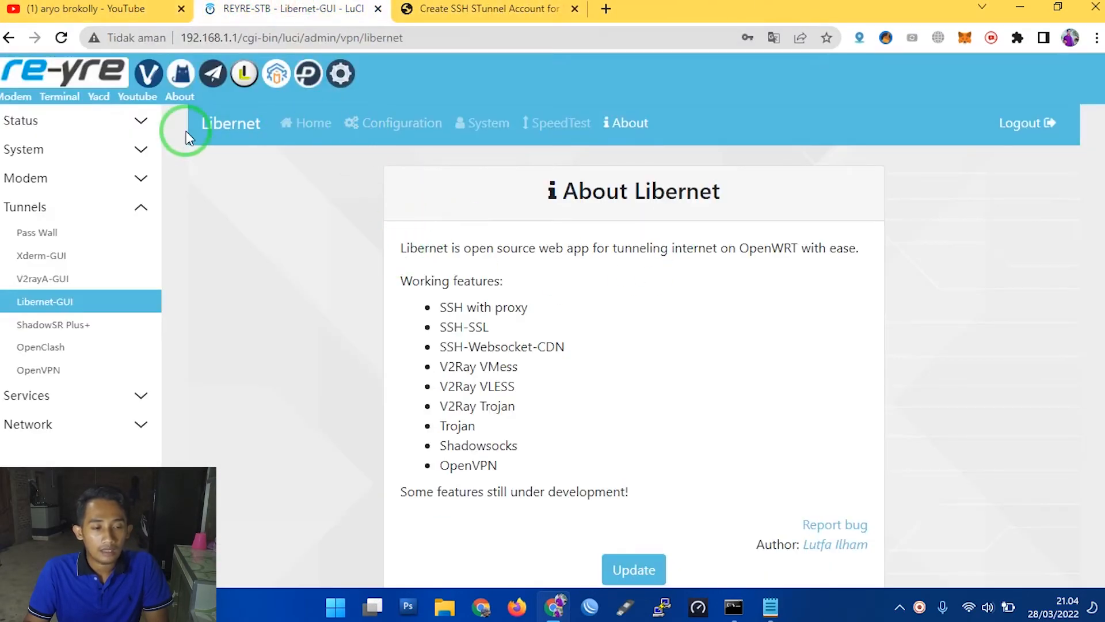
{"action": "left_click", "coordinate": [41, 311]}
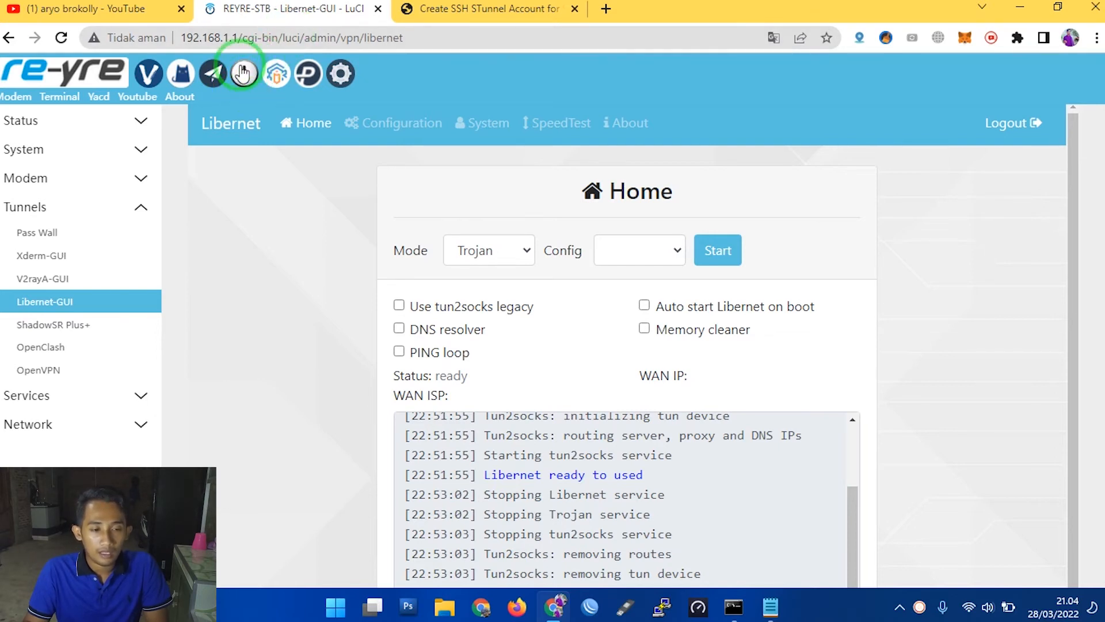
{"action": "left_click", "coordinate": [245, 81]}
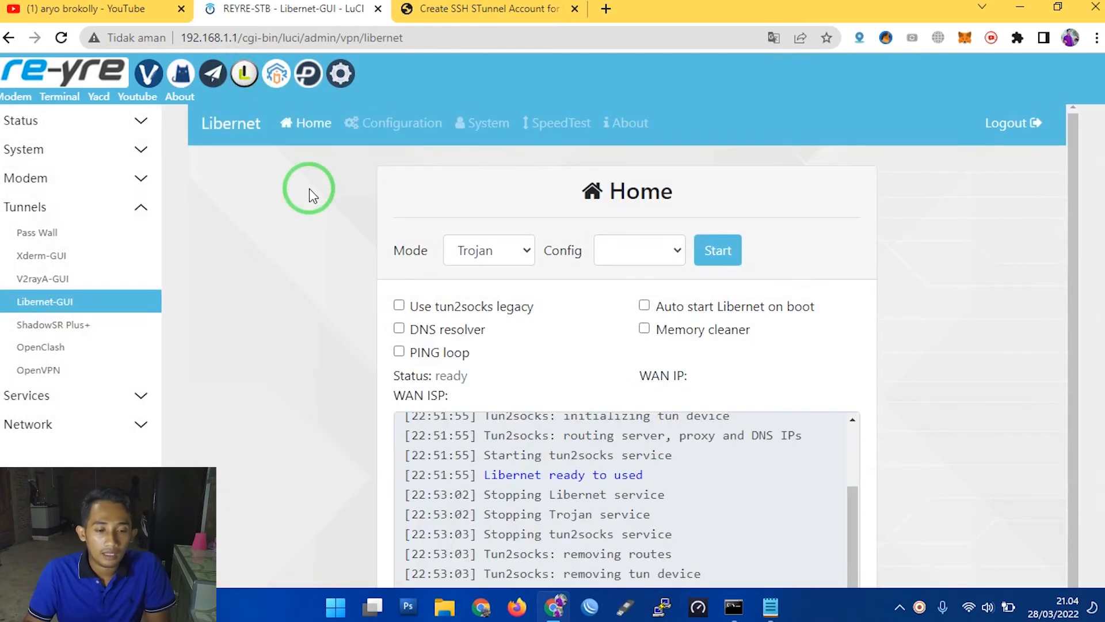
{"action": "left_click", "coordinate": [402, 126]}
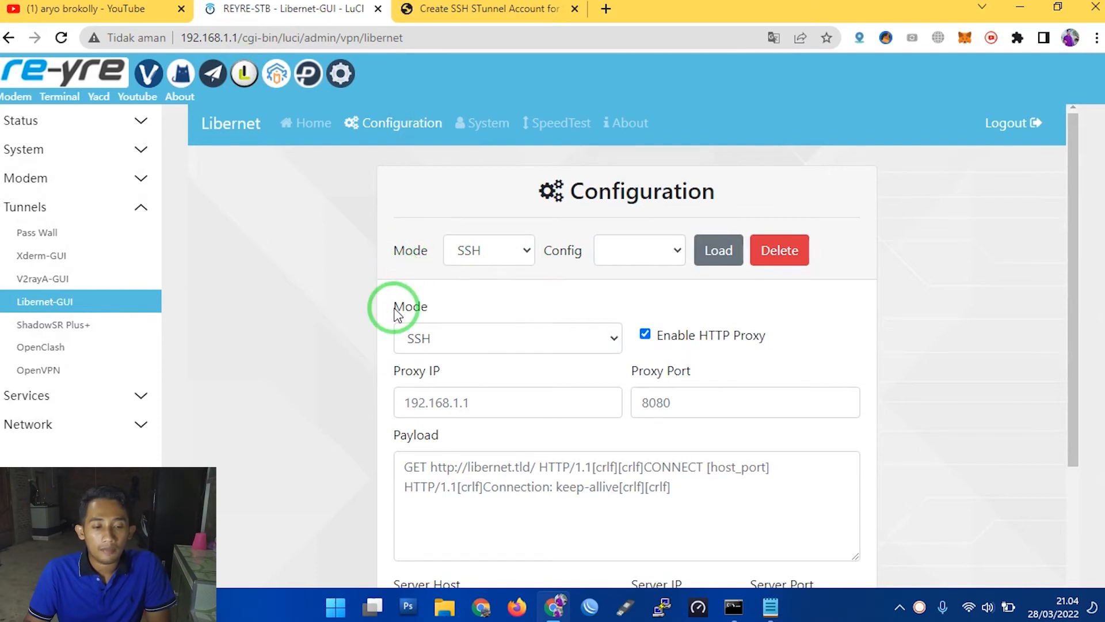
- Set the new configuration's mode to SSH-SSL
{"action": "left_click_drag", "start_coordinate": [395, 306], "coordinate": [433, 309]}
{"action": "scroll", "coordinate": [437, 305], "scroll_direction": "down", "scroll_amount": 3}
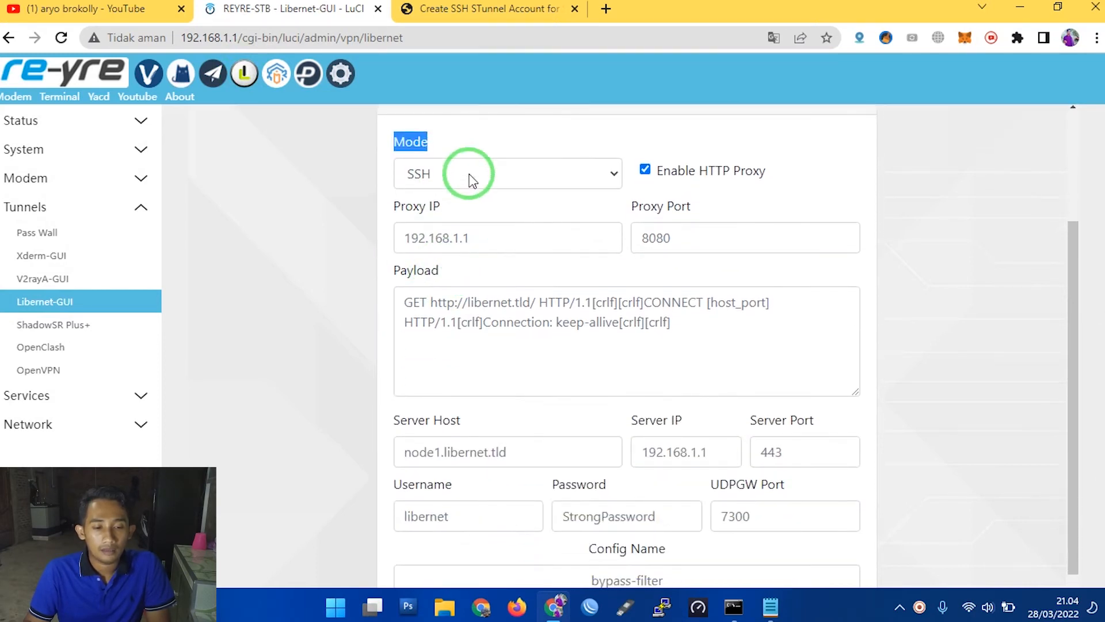
{"action": "left_click", "coordinate": [483, 175]}
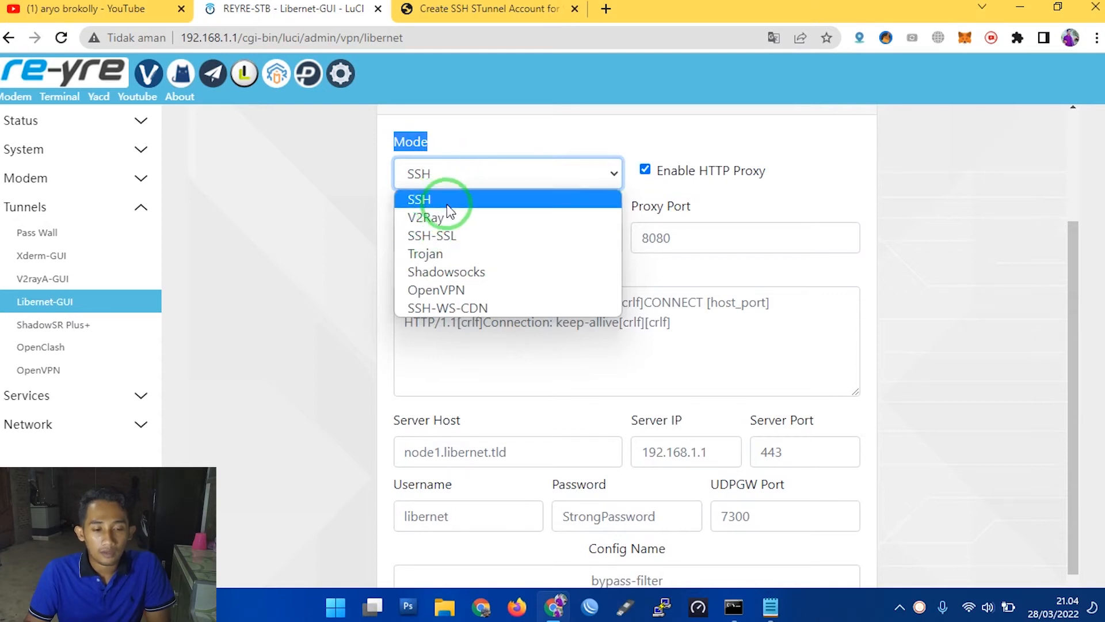
{"action": "left_click", "coordinate": [464, 241]}
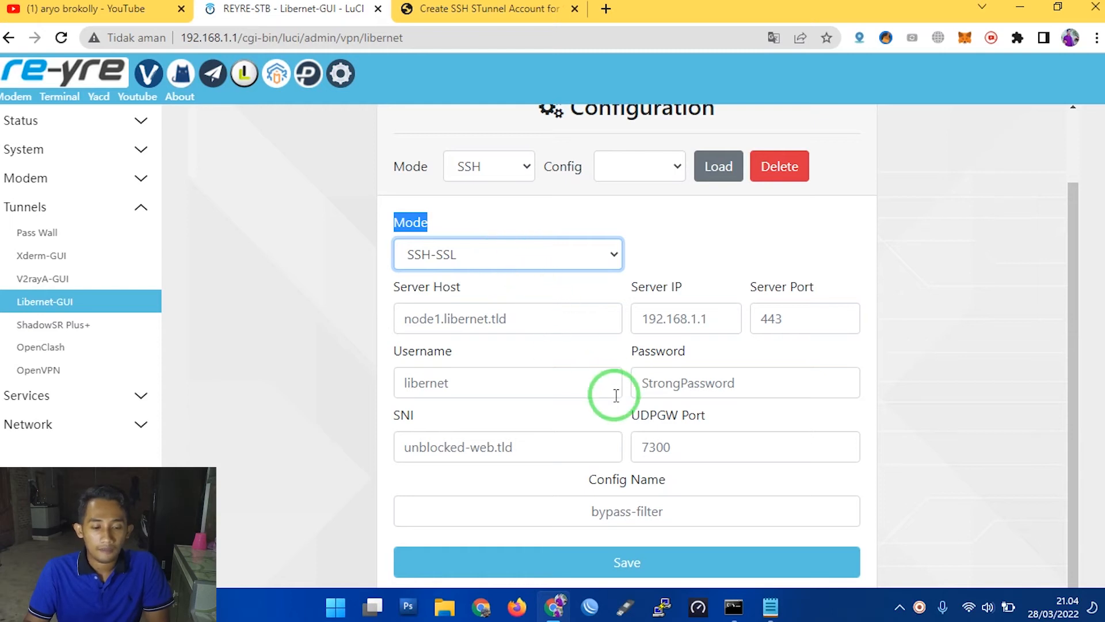
- Copy the host address from the Notepad note into Server Host as id-sanggoro.sshws.net and check the Server IP field
{"action": "left_click", "coordinate": [771, 609]}
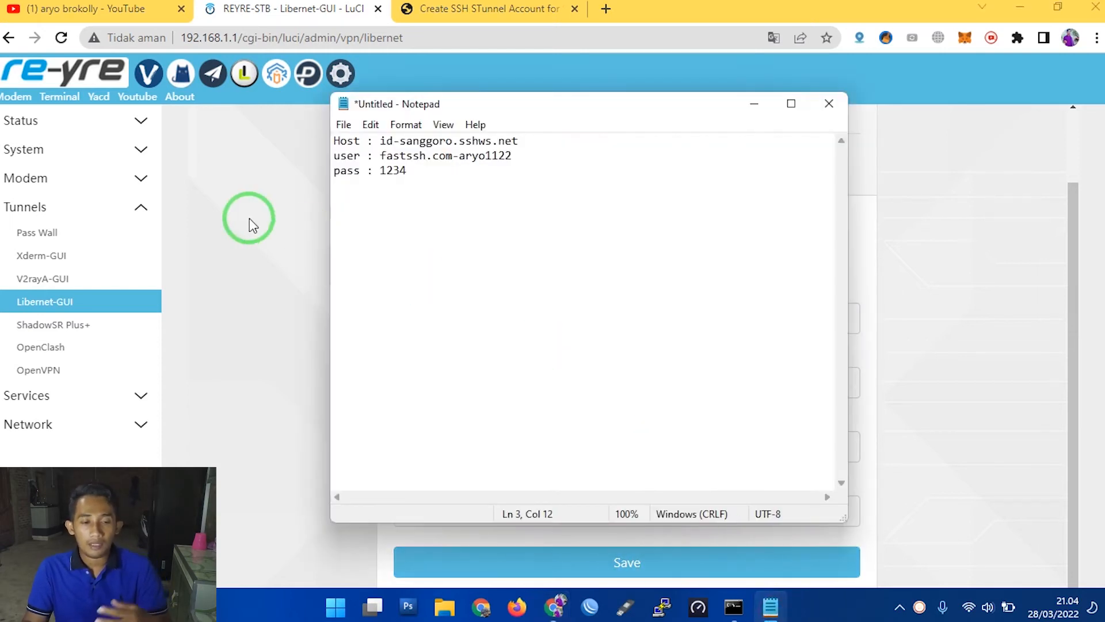
{"action": "left_click_drag", "start_coordinate": [466, 110], "coordinate": [597, 221]}
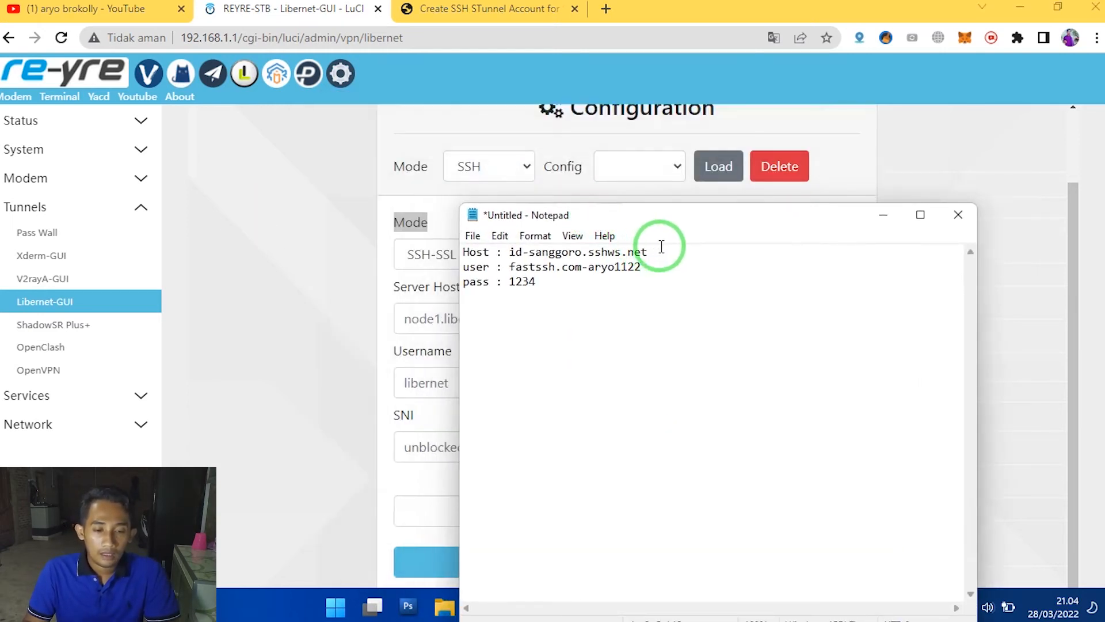
{"action": "left_click_drag", "start_coordinate": [661, 249], "coordinate": [509, 252]}
{"action": "right_click", "coordinate": [526, 252]}
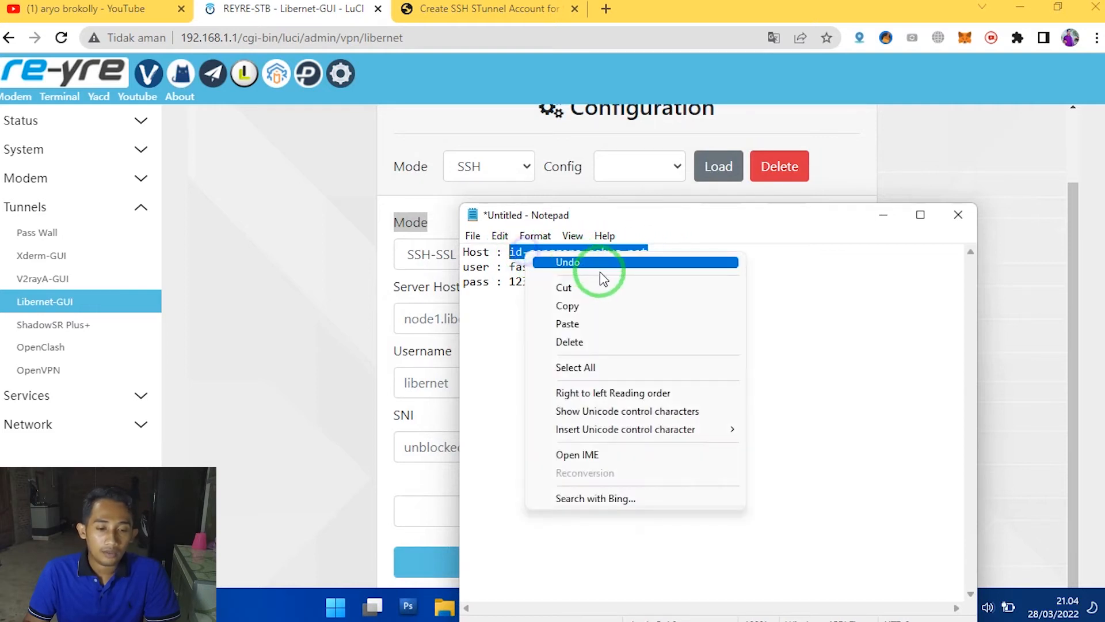
{"action": "left_click", "coordinate": [602, 308]}
{"action": "left_click", "coordinate": [444, 320]}
{"action": "right_click", "coordinate": [449, 320]}
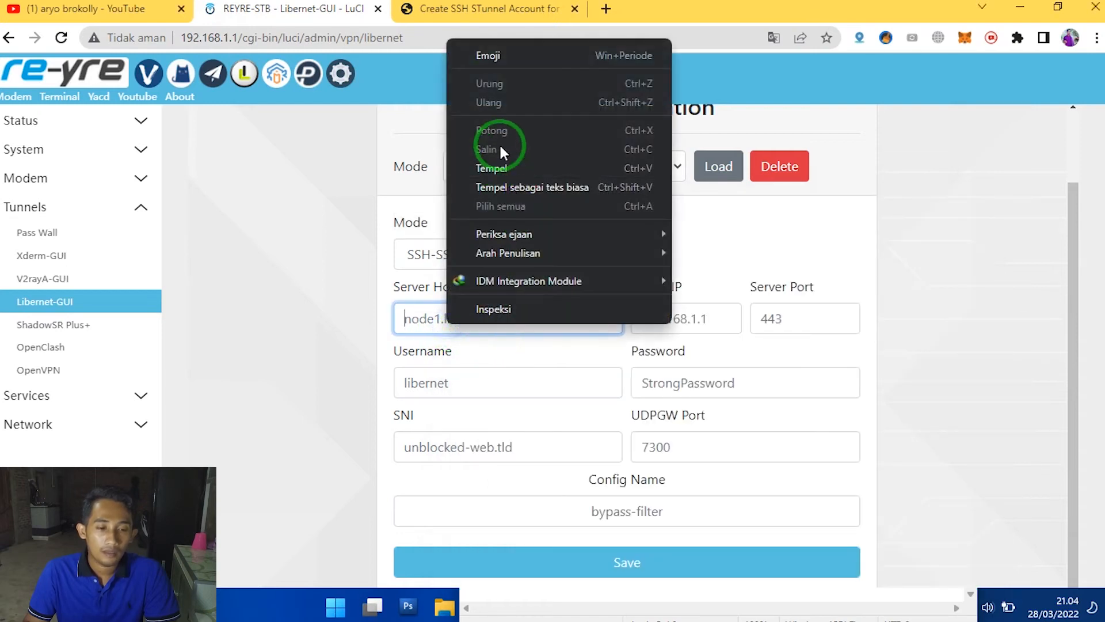
{"action": "left_click", "coordinate": [501, 168]}
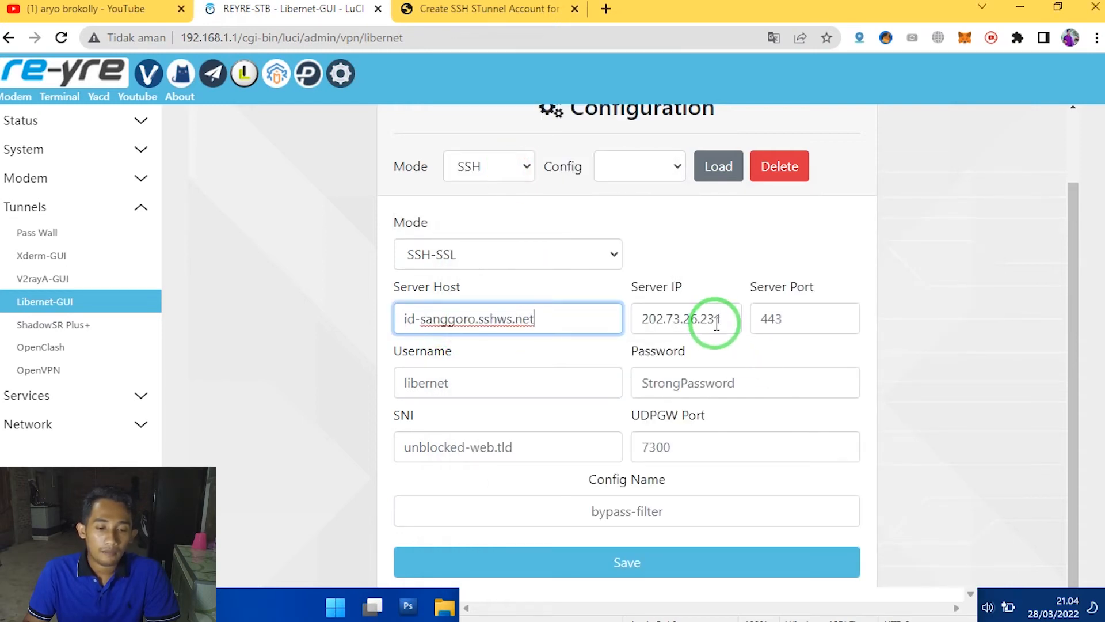
{"action": "left_click_drag", "start_coordinate": [722, 320], "coordinate": [609, 321]}
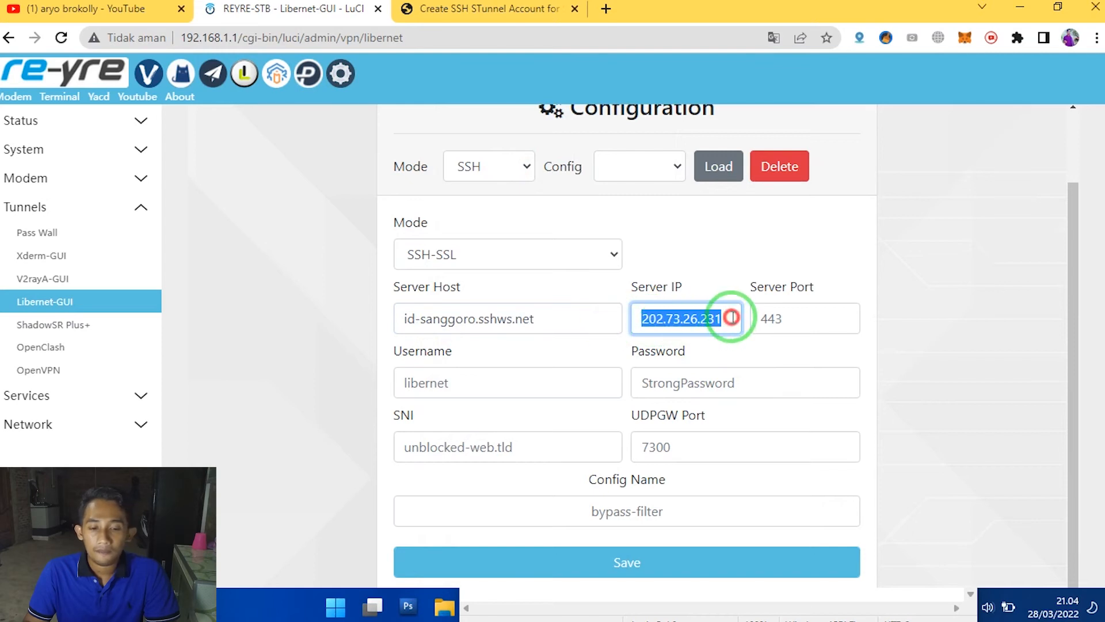
- Copy the server host id-sanggoro.sshws.net from the configuration form and ping it in Command Prompt
{"action": "left_click_drag", "start_coordinate": [731, 317], "coordinate": [348, 316]}
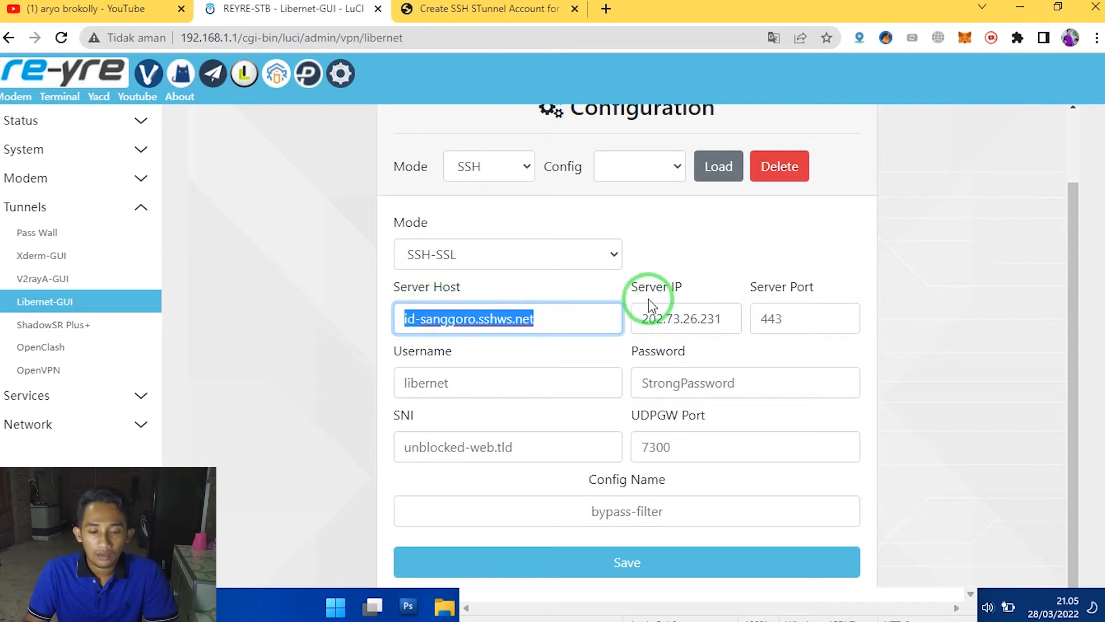
{"action": "right_click", "coordinate": [459, 320]}
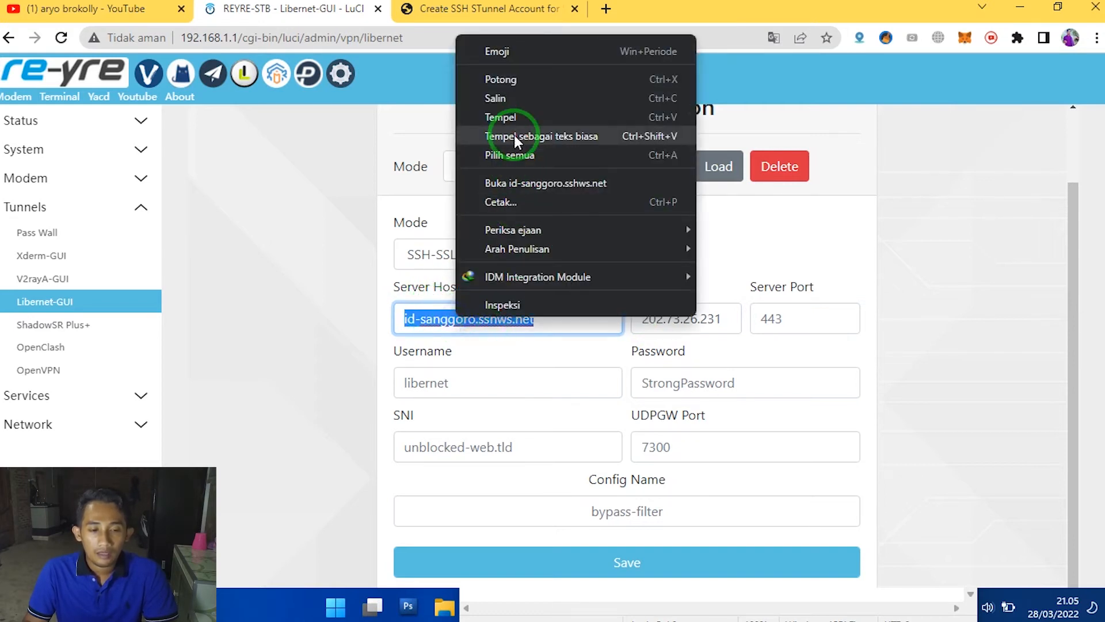
{"action": "left_click", "coordinate": [522, 103]}
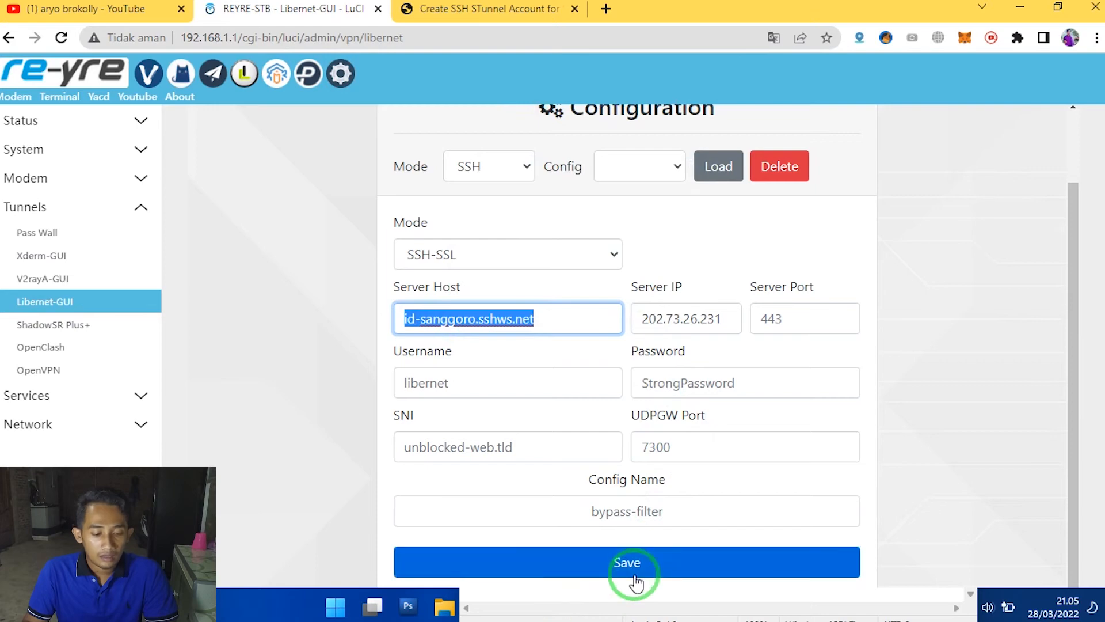
{"action": "key", "text": "super"}
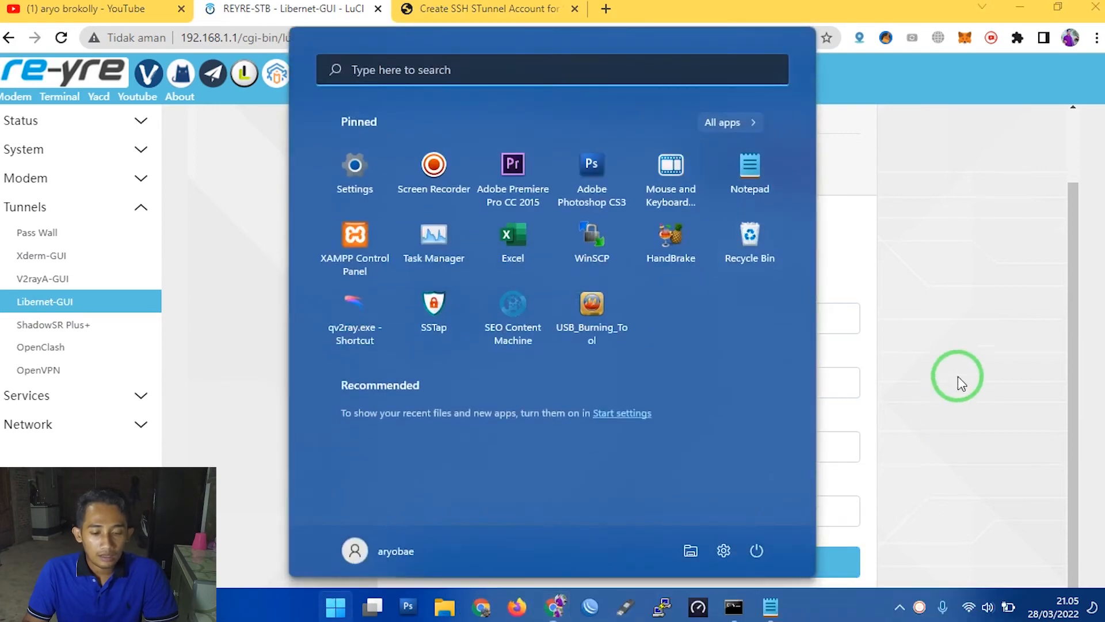
{"action": "left_click", "coordinate": [735, 602]}
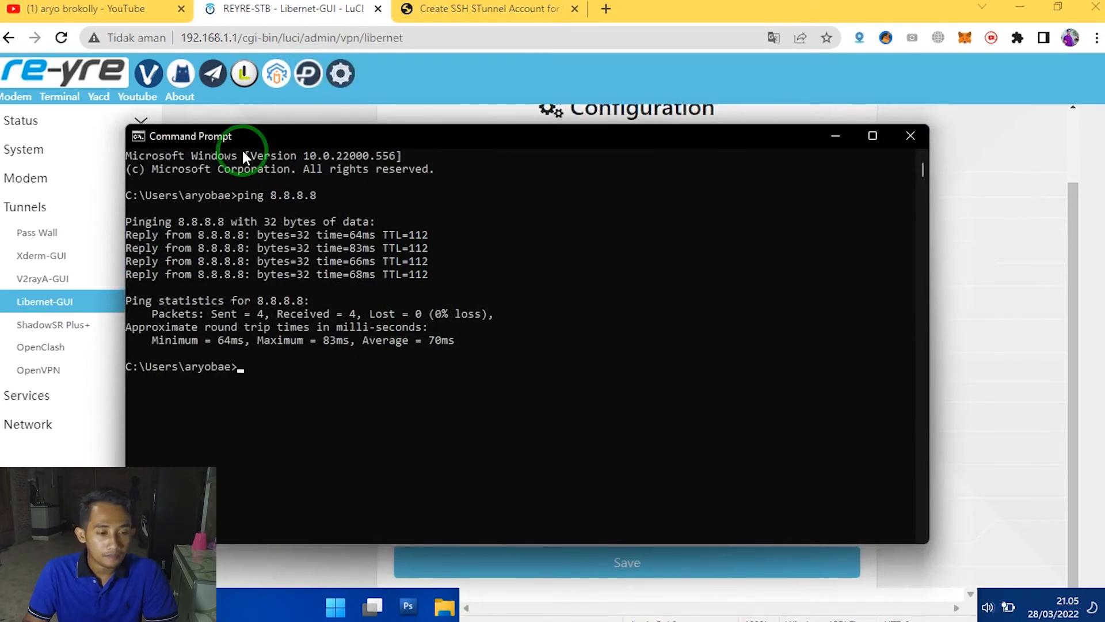
{"action": "type", "text": "ping"}
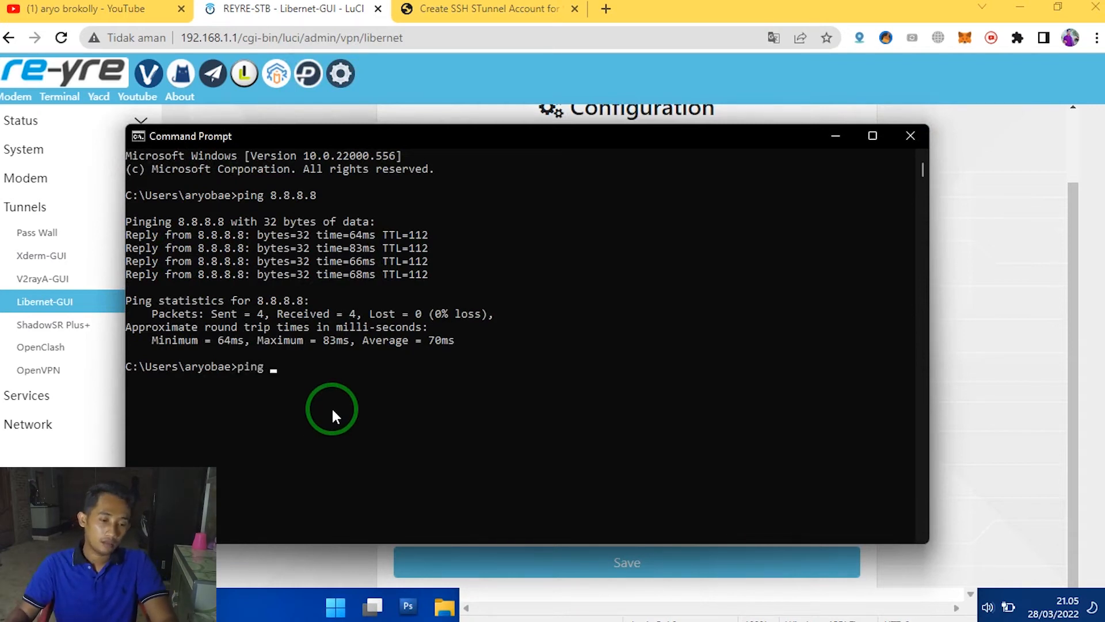
{"action": "key", "text": "ctrl+v"}
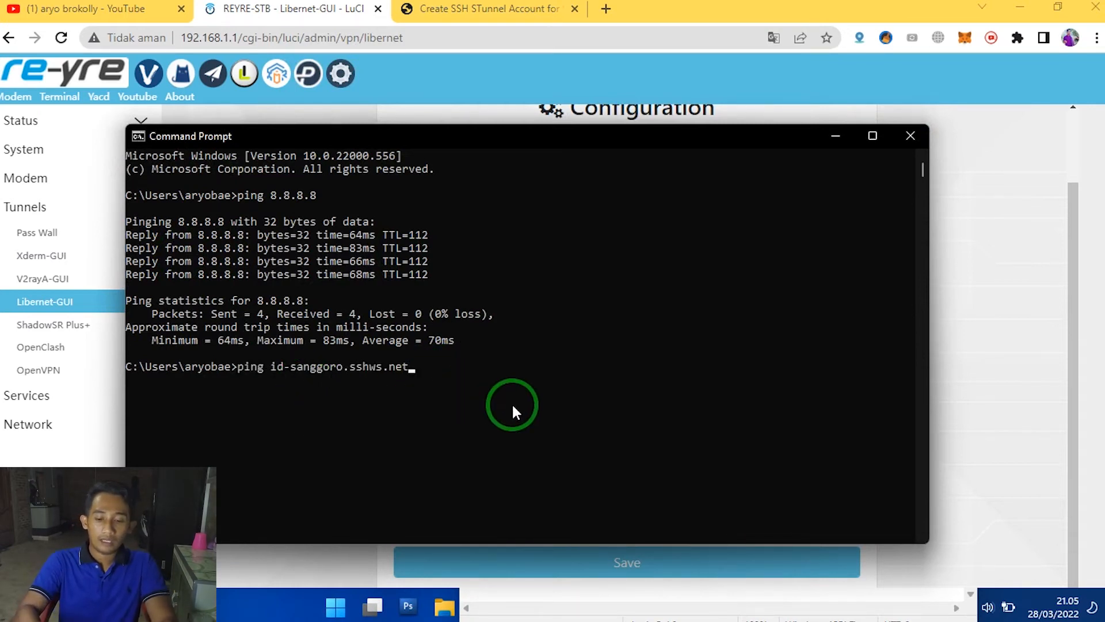
{"action": "key", "text": "Return"}
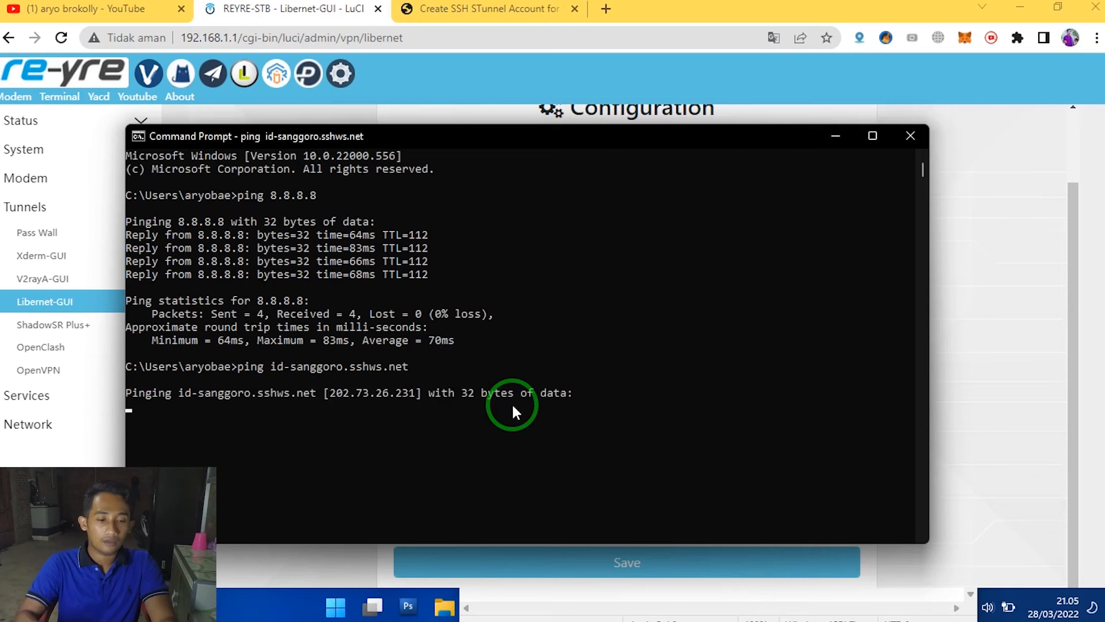
- Select the resolved IP address in the ping output and compare it with the Server IP field in Libernet
{"action": "left_click", "coordinate": [330, 394]}
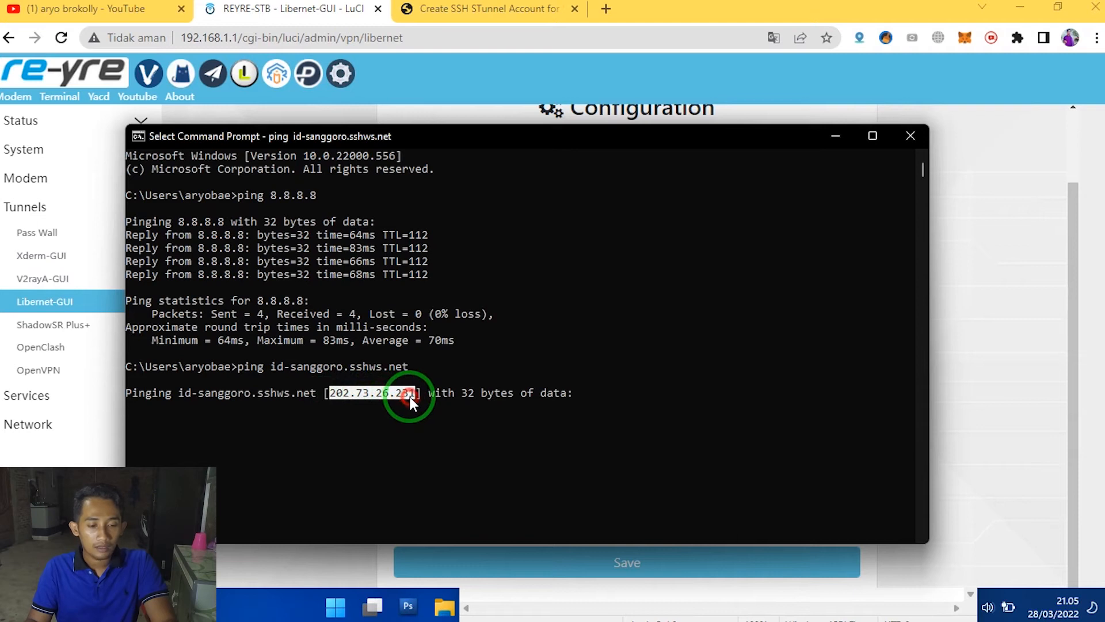
{"action": "key", "text": "ctrl+c"}
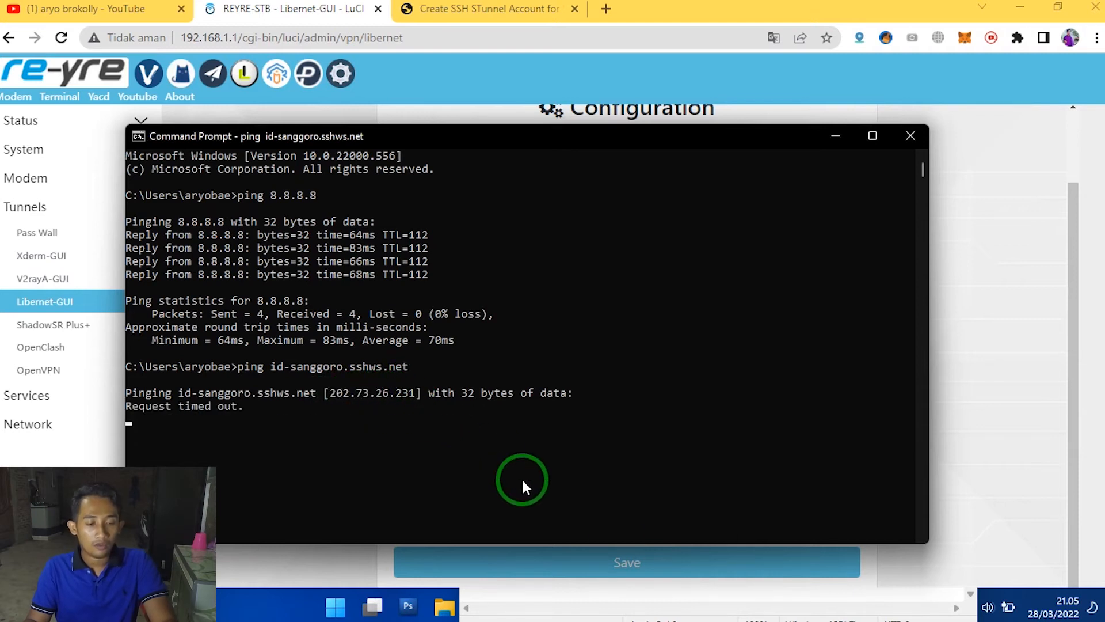
{"action": "left_click", "coordinate": [271, 574]}
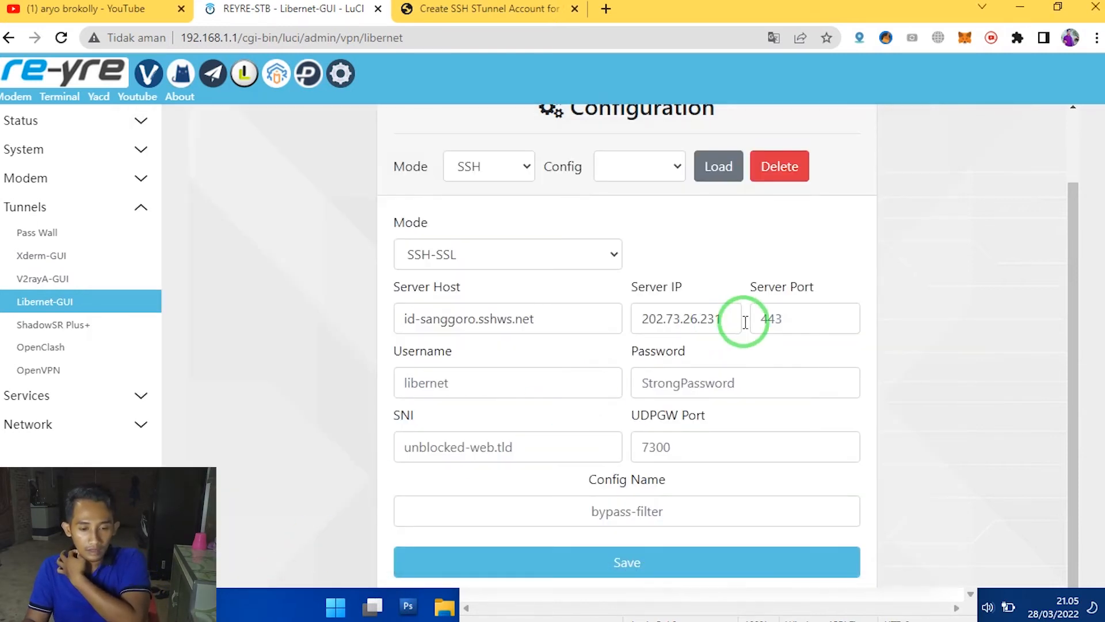
{"action": "left_click_drag", "start_coordinate": [730, 318], "coordinate": [626, 331]}
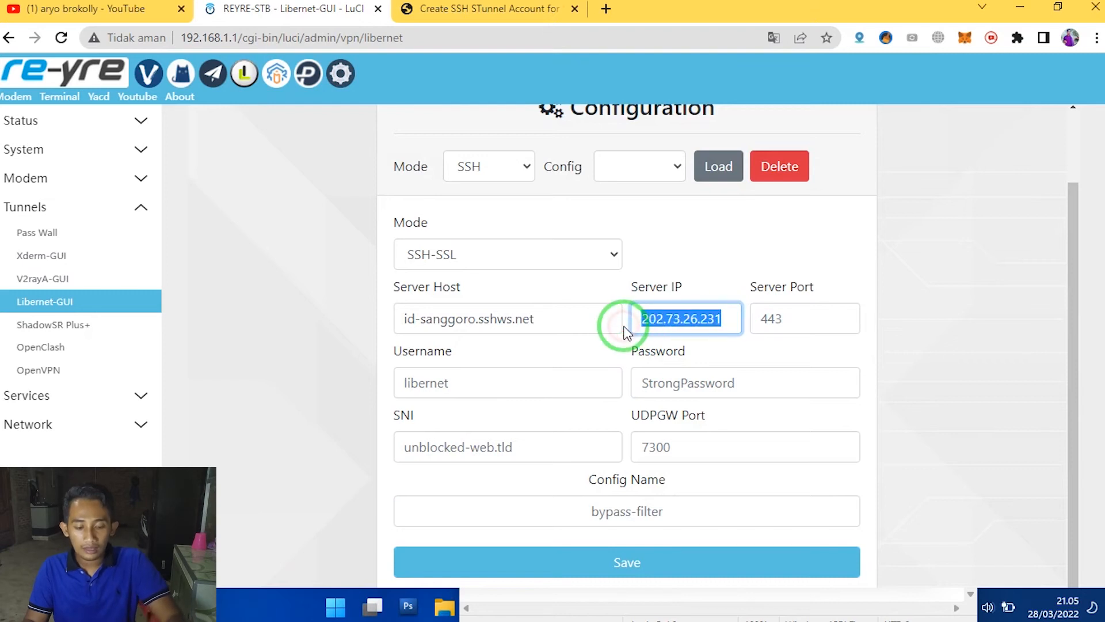
- Set the server port of the SSH-SSL configuration to 443
{"action": "left_click", "coordinate": [780, 320]}
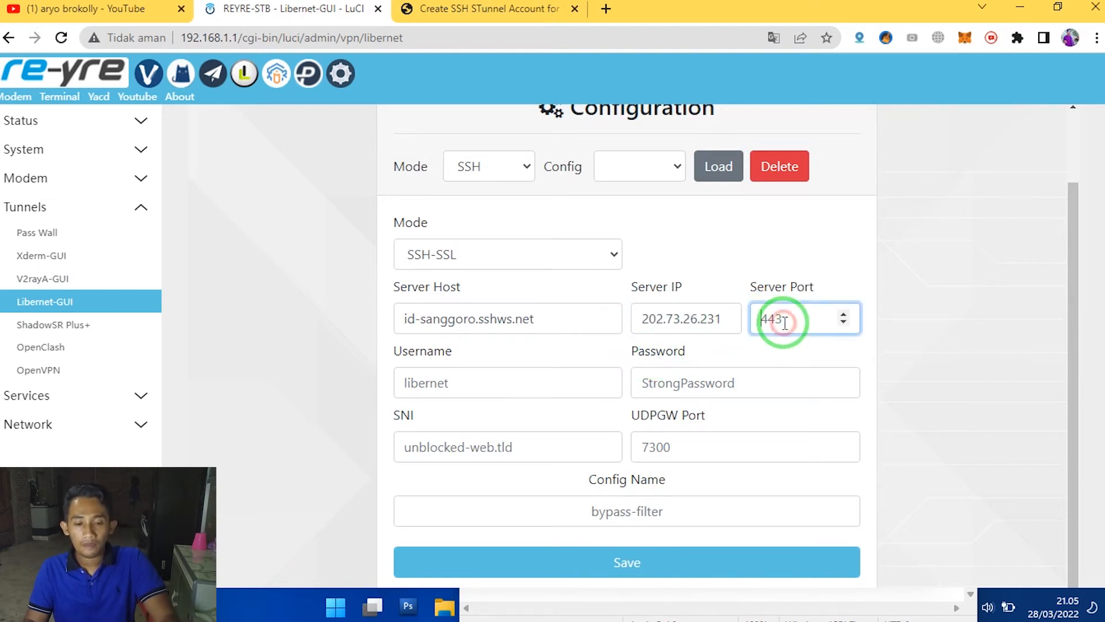
{"action": "type", "text": "44"}
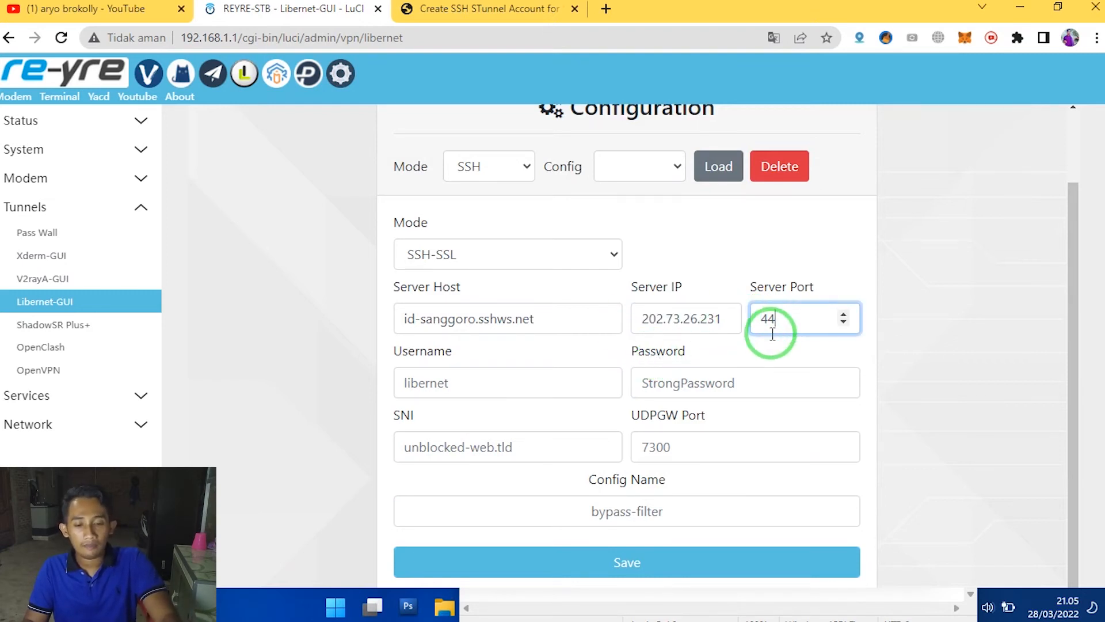
{"action": "type", "text": "3"}
- Copy the account username from the Notepad note into the configuration's Username field
{"action": "left_click", "coordinate": [456, 385]}
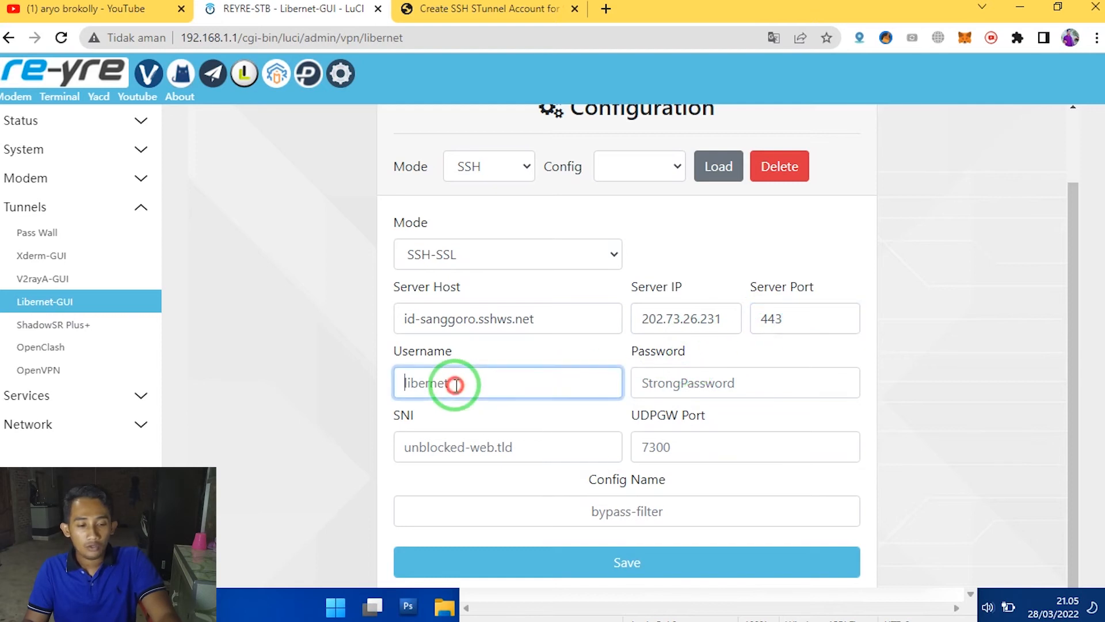
{"action": "left_click", "coordinate": [498, 595]}
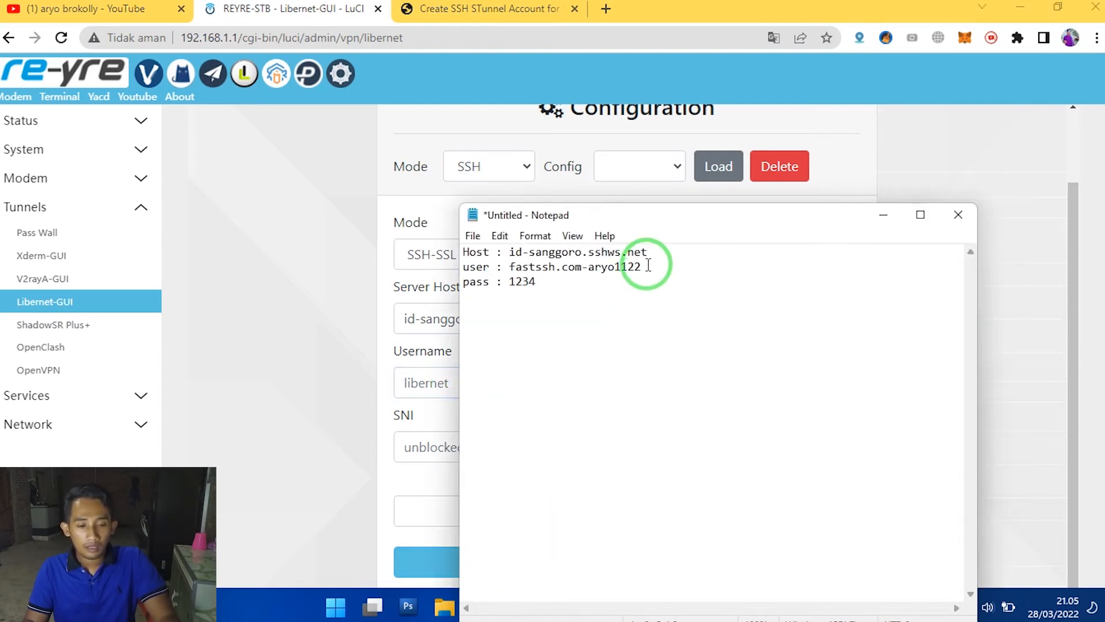
{"action": "left_click_drag", "start_coordinate": [643, 266], "coordinate": [508, 266]}
{"action": "right_click", "coordinate": [510, 270]}
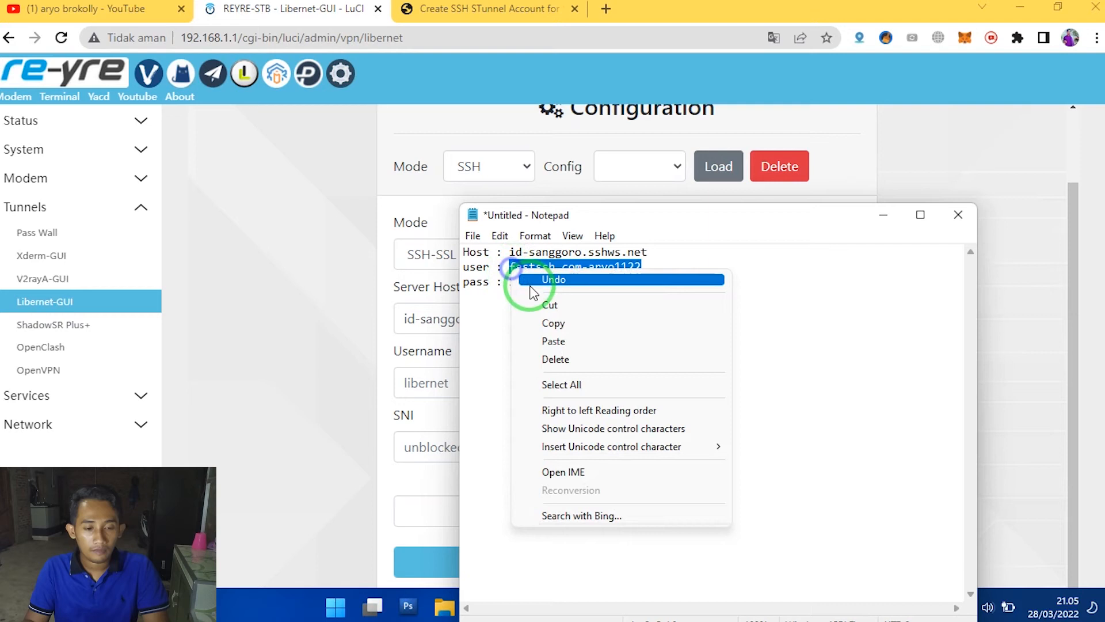
{"action": "left_click", "coordinate": [555, 323]}
{"action": "left_click", "coordinate": [451, 383]}
{"action": "right_click", "coordinate": [450, 382]}
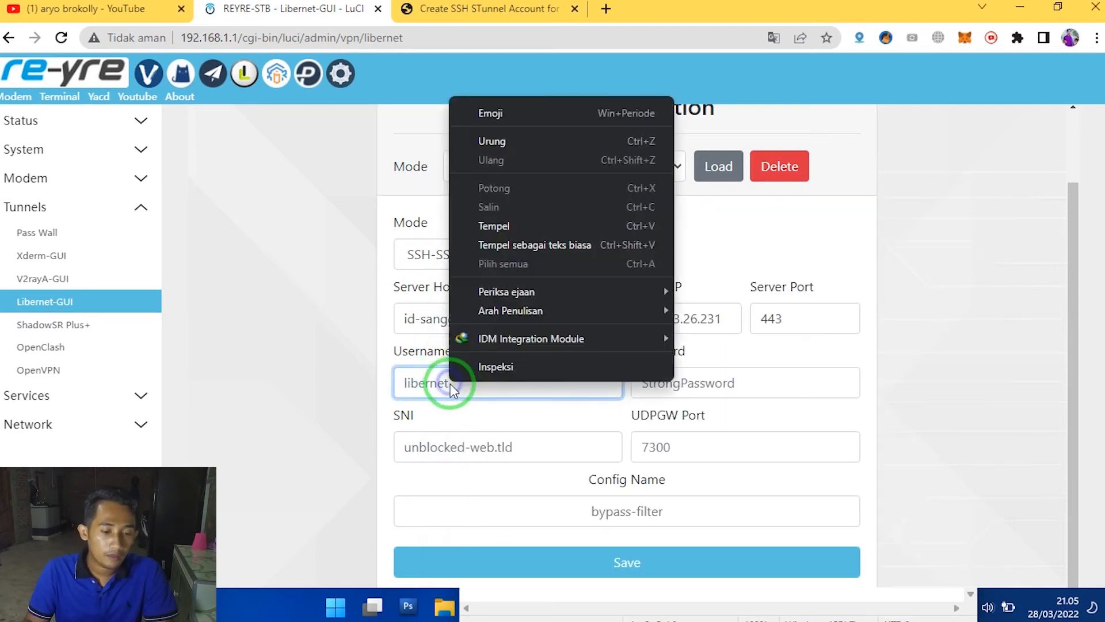
{"action": "left_click", "coordinate": [513, 224]}
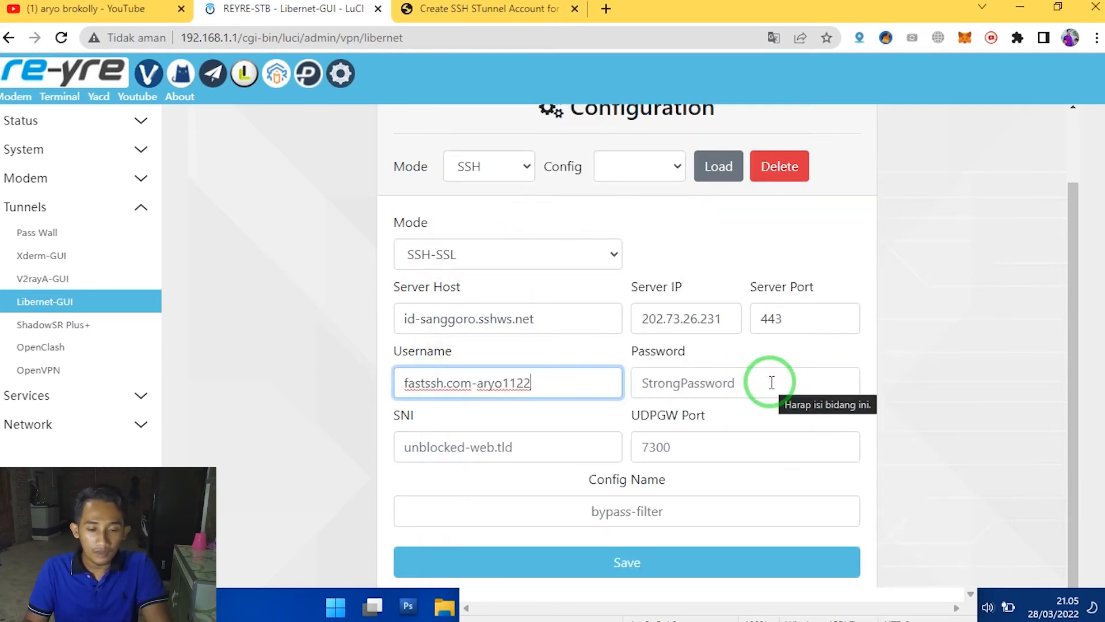
- Enter the SSH account password in the configuration's Password field
{"action": "left_click", "coordinate": [771, 382]}
{"action": "type", "text": "123"}
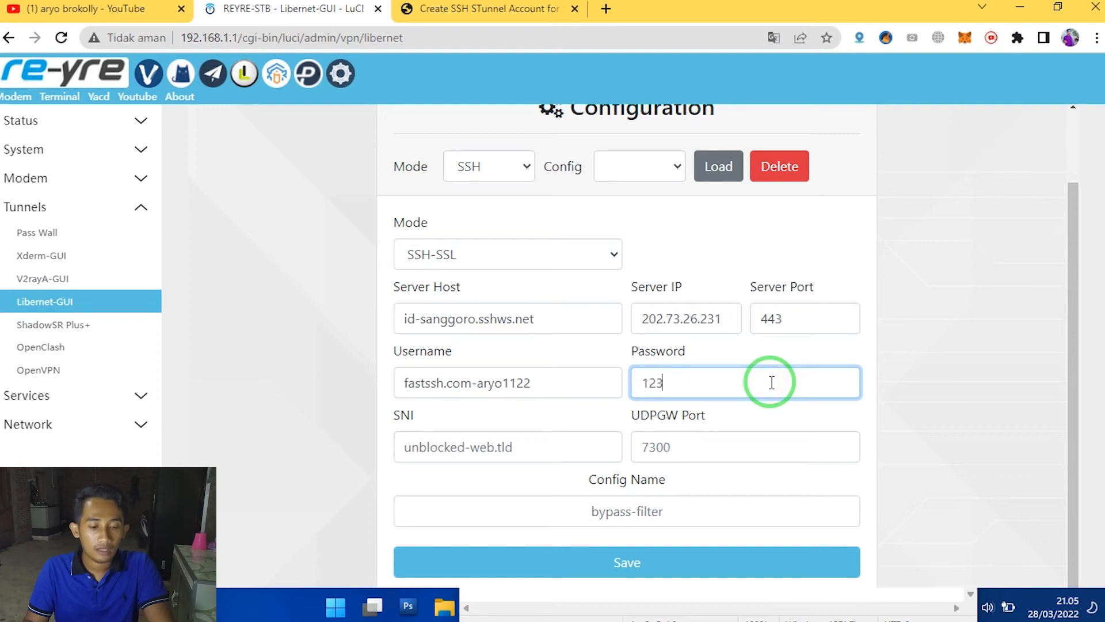
{"action": "type", "text": "4"}
- Set the configuration's SNI to bing.com
{"action": "left_click", "coordinate": [512, 447]}
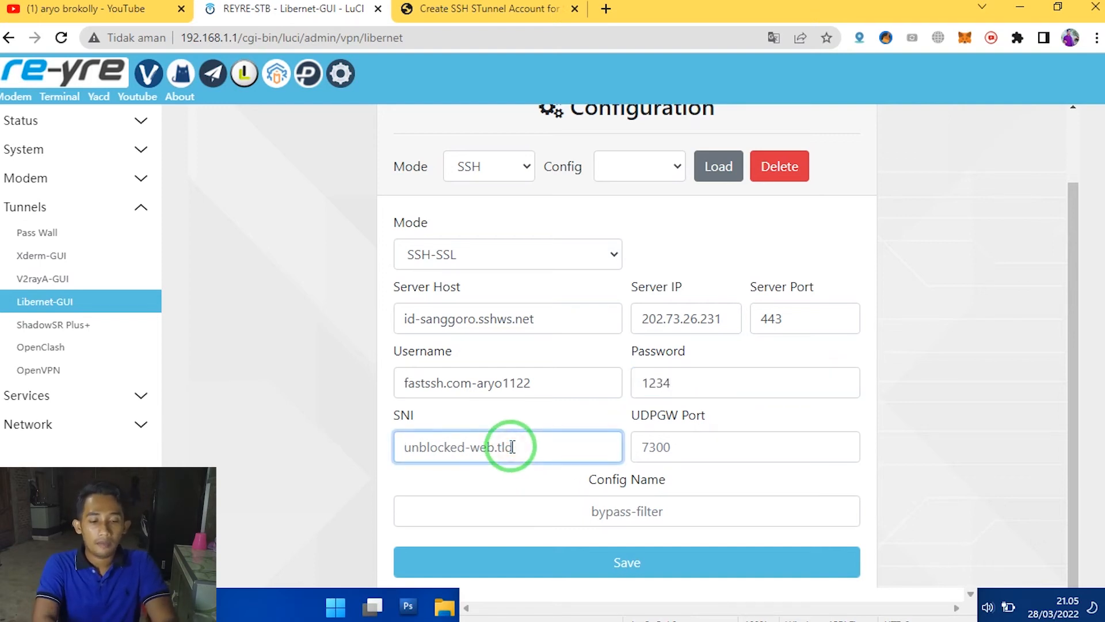
{"action": "type", "text": "bing.com"}
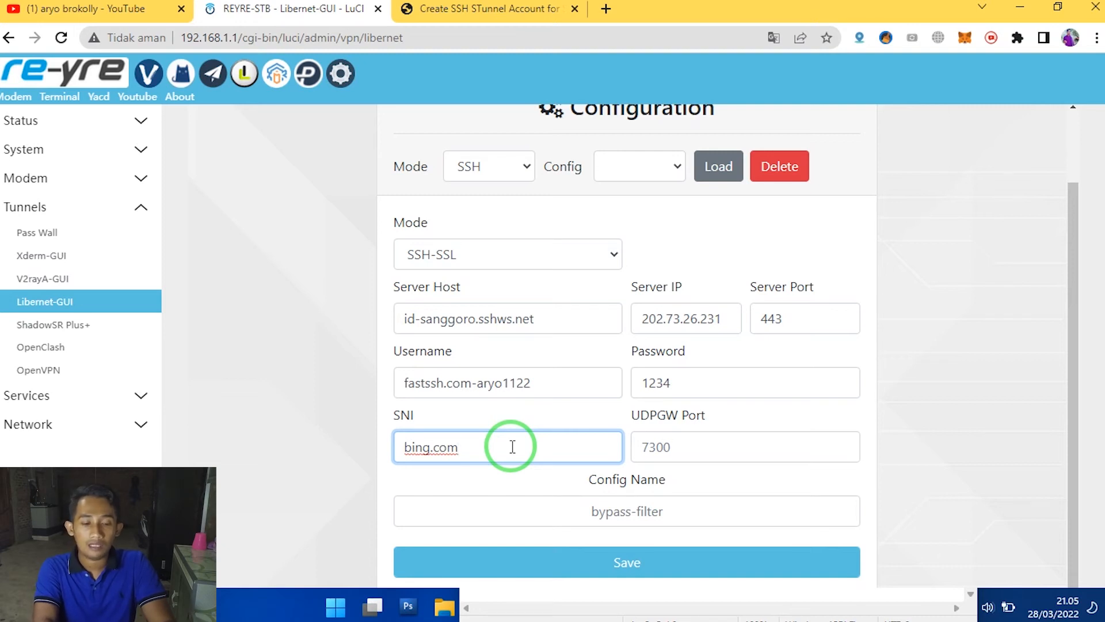
{"action": "key", "text": "Tab"}
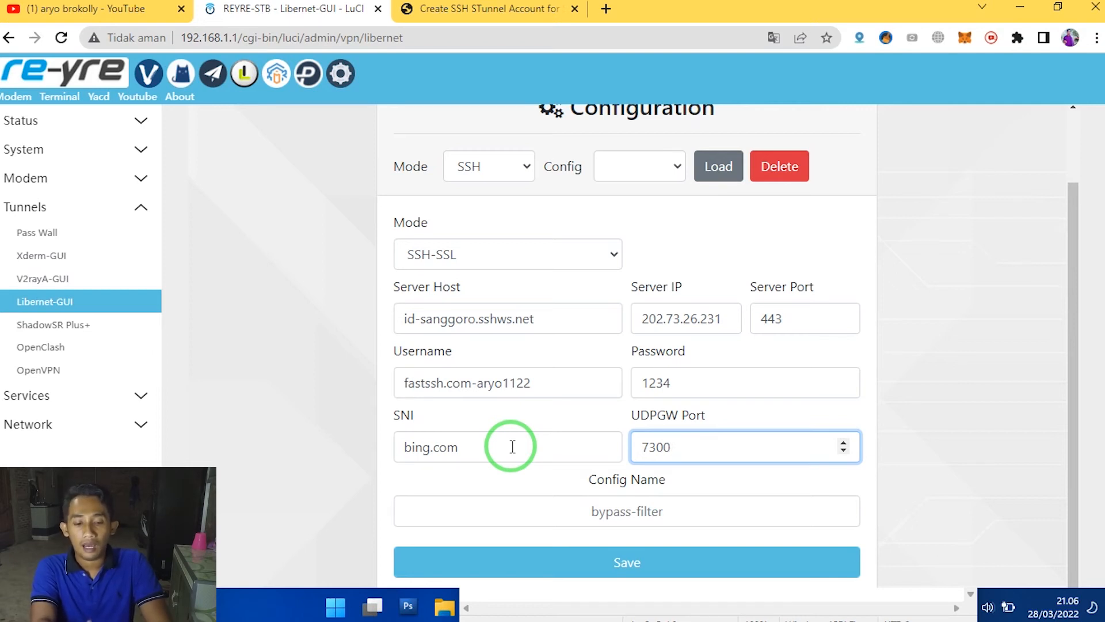
- Name the configuration SSH-ARYO and save it
{"action": "key", "text": "Tab"}
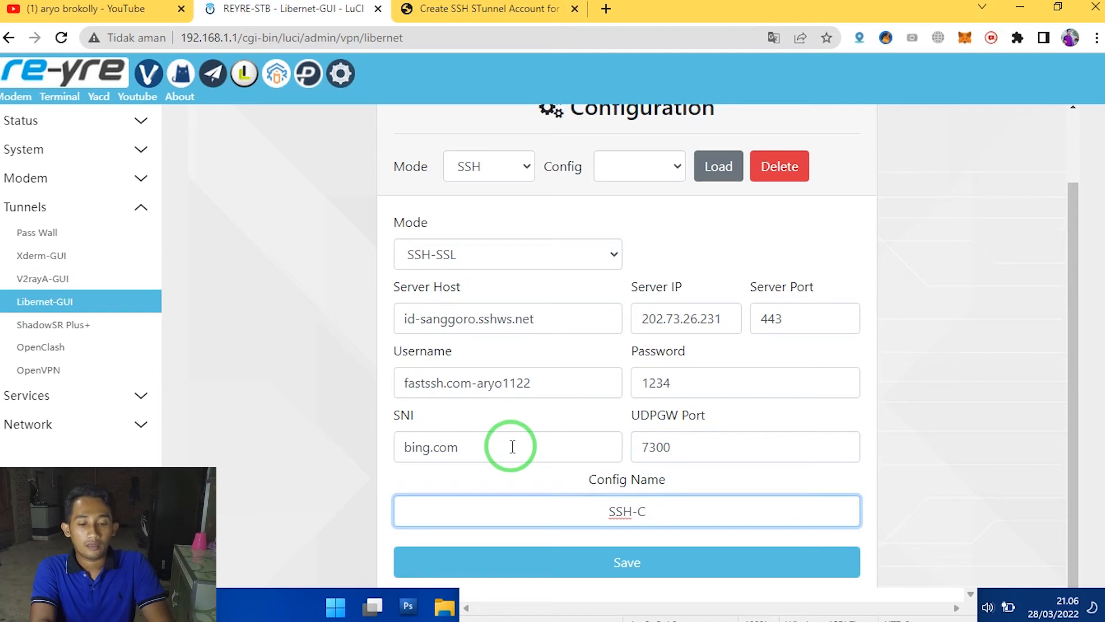
{"action": "type", "text": "SSH-"}
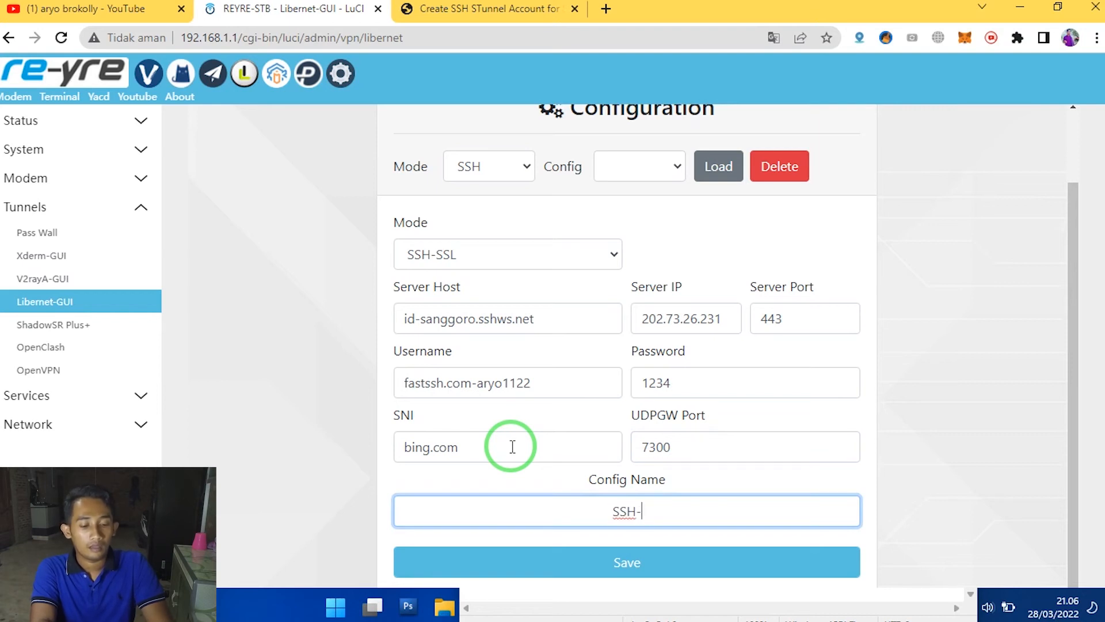
{"action": "type", "text": "ARYO"}
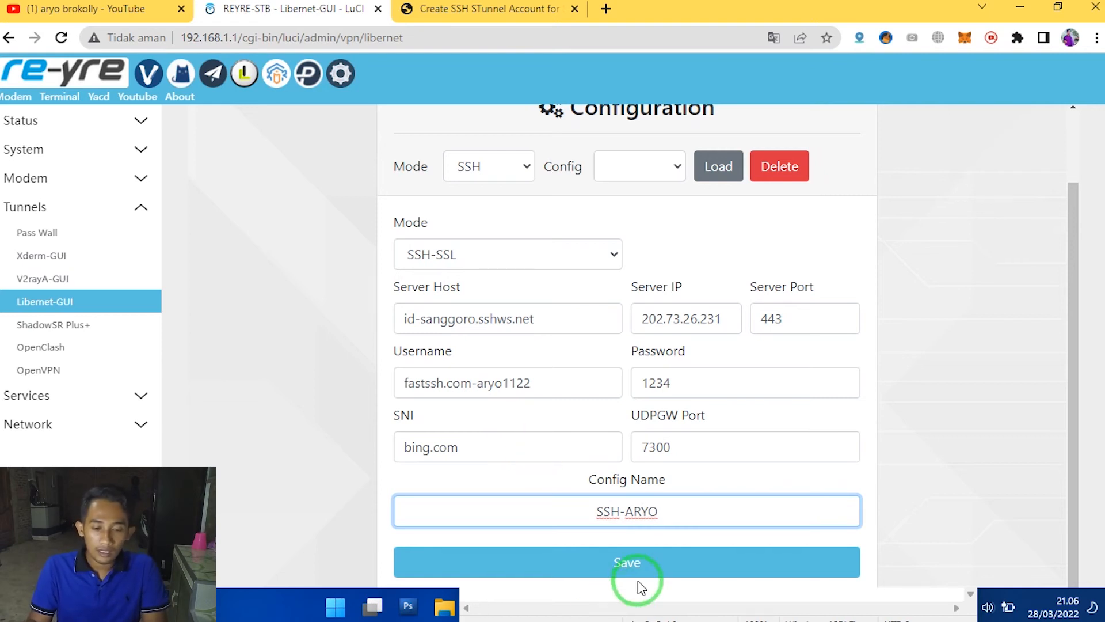
{"action": "left_click", "coordinate": [646, 566]}
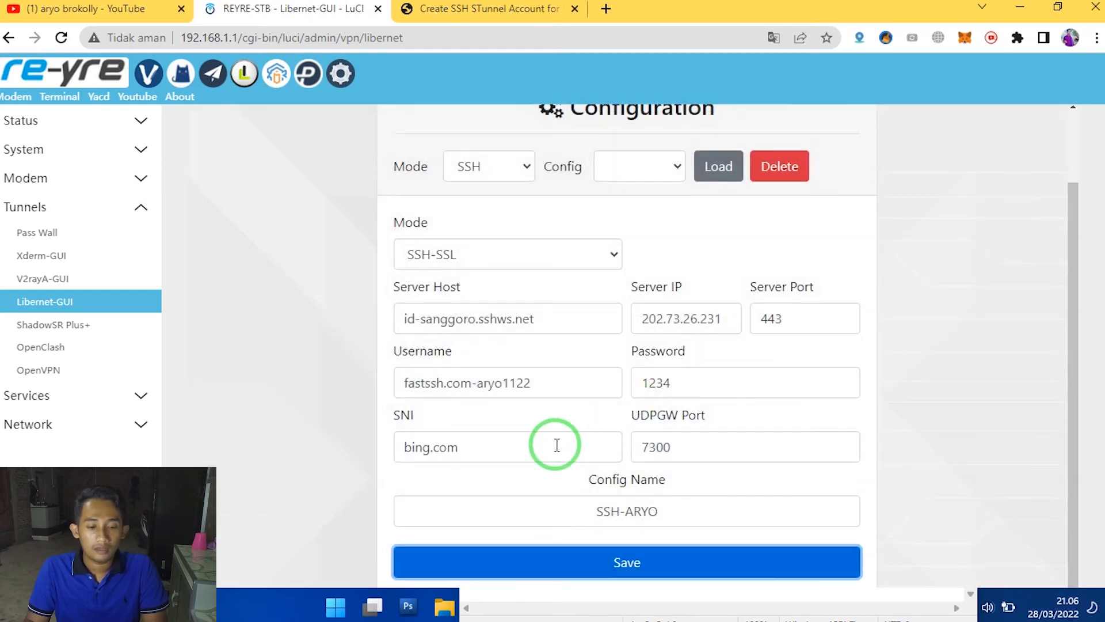
- Go to the Libernet Home page and choose the SSH-SSL mode with the SSH-ARYO config
{"action": "scroll", "coordinate": [994, 403], "scroll_direction": "up", "scroll_amount": 2}
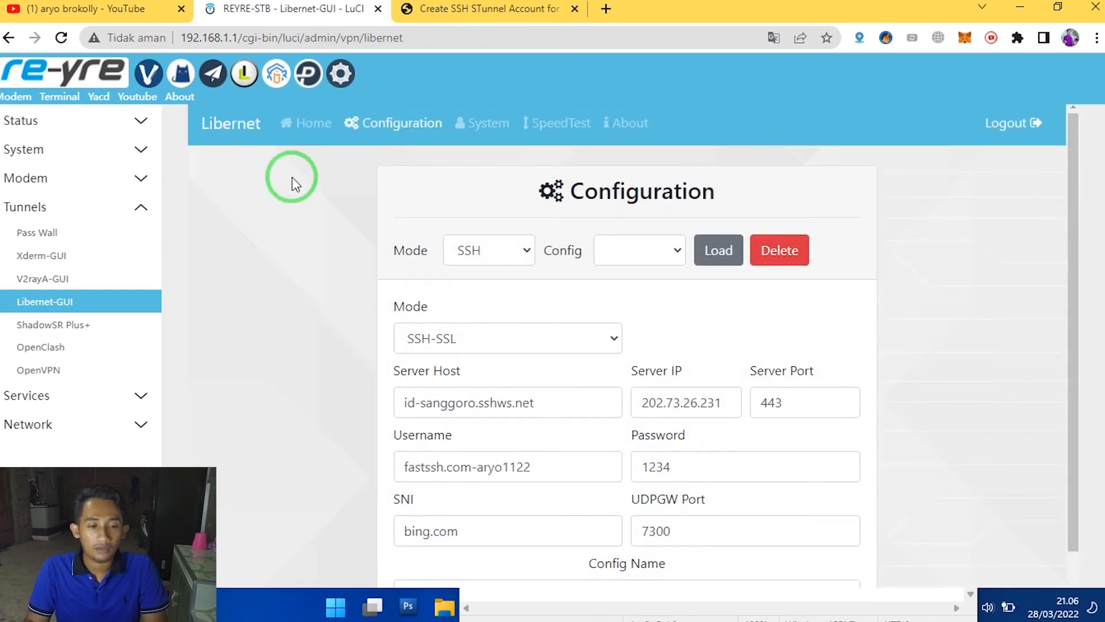
{"action": "left_click", "coordinate": [298, 132]}
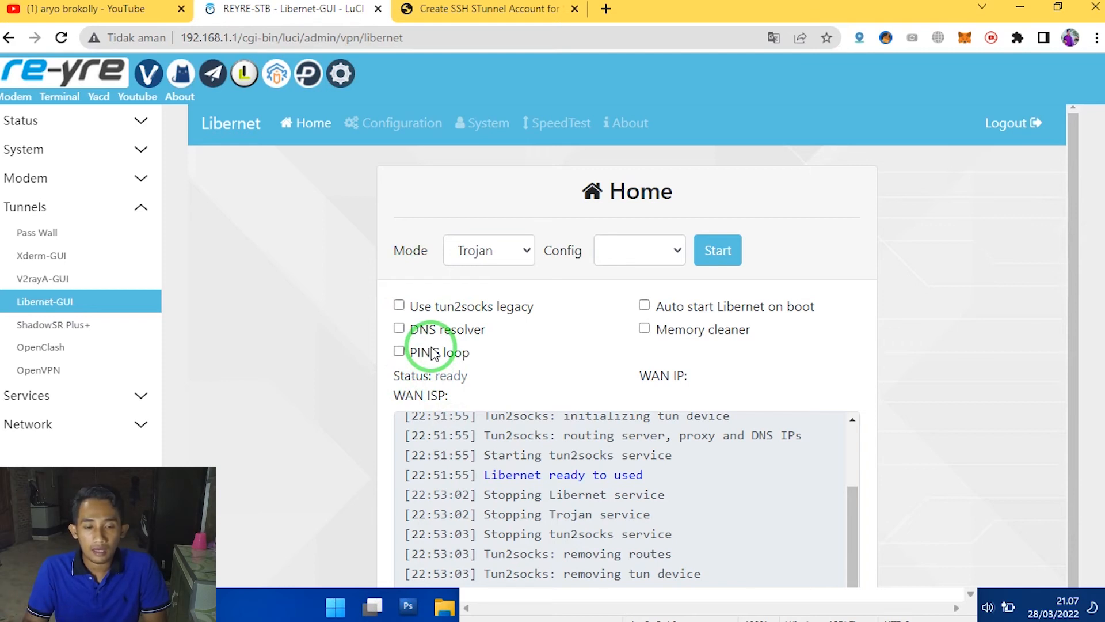
{"action": "left_click_drag", "start_coordinate": [393, 252], "coordinate": [469, 253]}
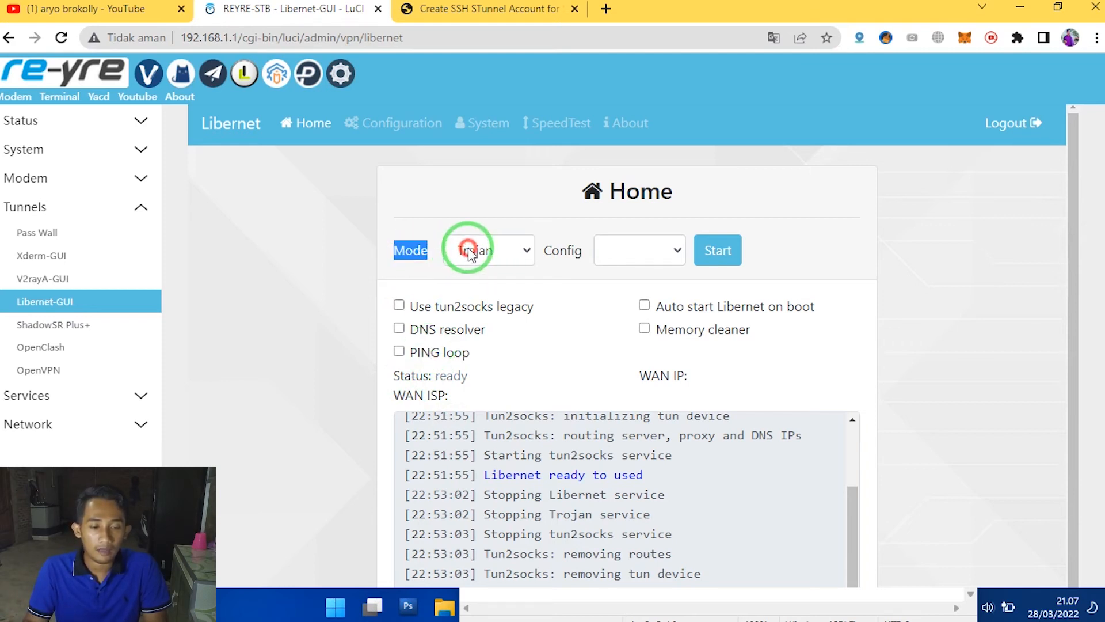
{"action": "left_click", "coordinate": [469, 253]}
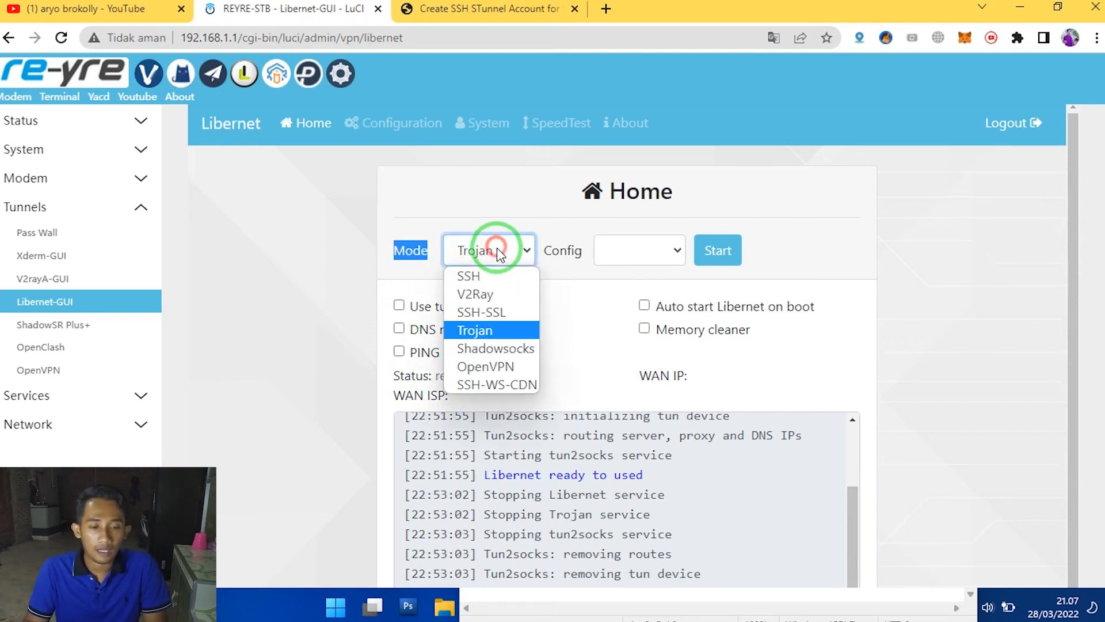
{"action": "left_click", "coordinate": [488, 319]}
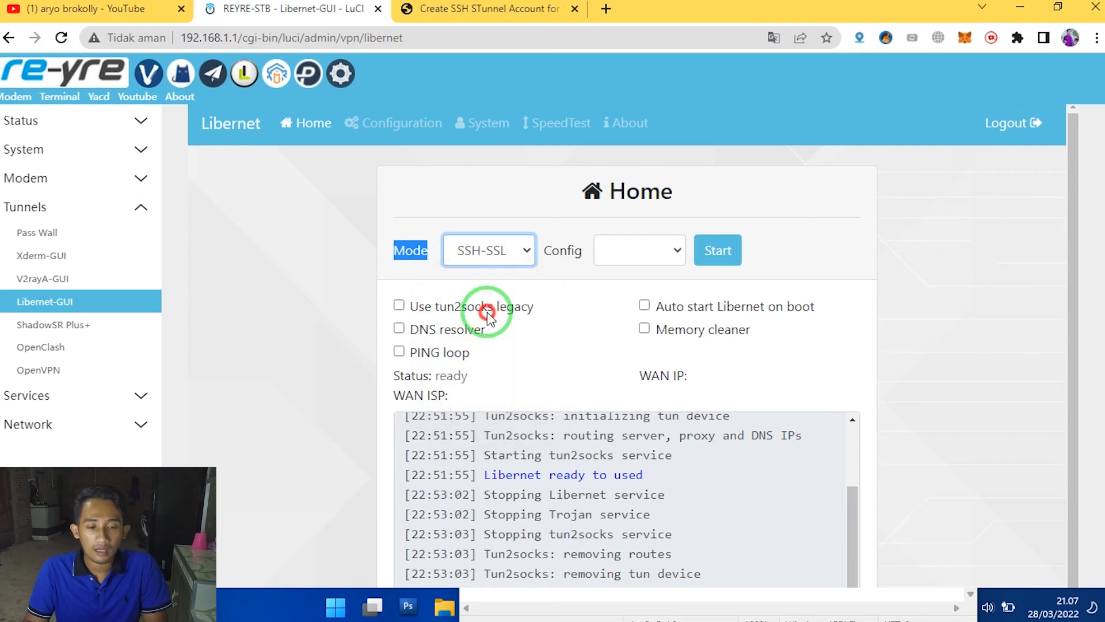
{"action": "left_click", "coordinate": [629, 255]}
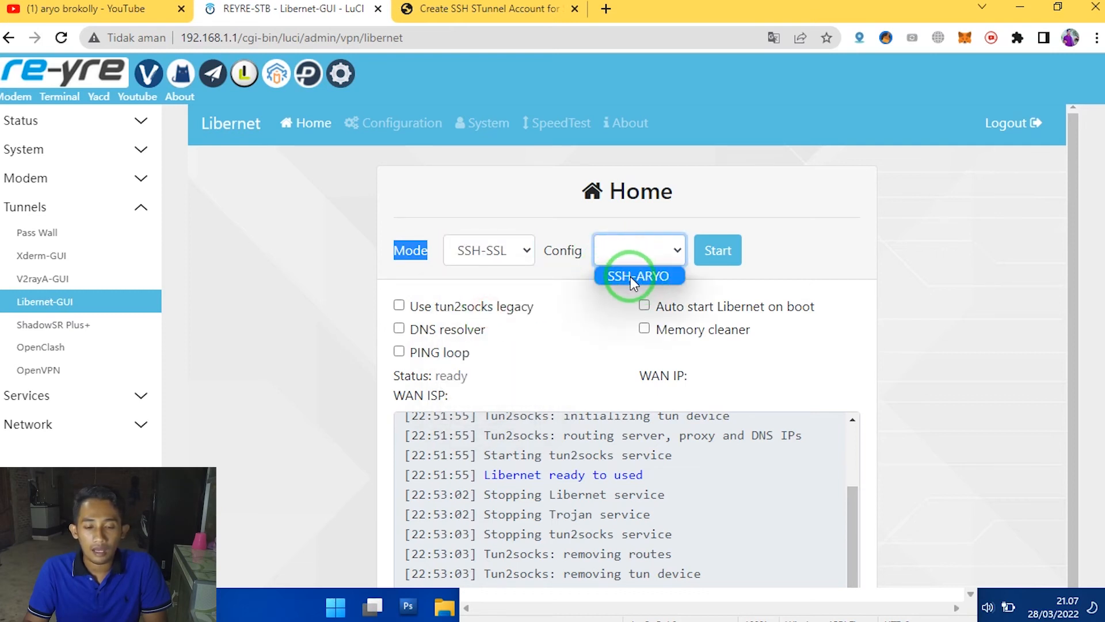
{"action": "left_click", "coordinate": [630, 276]}
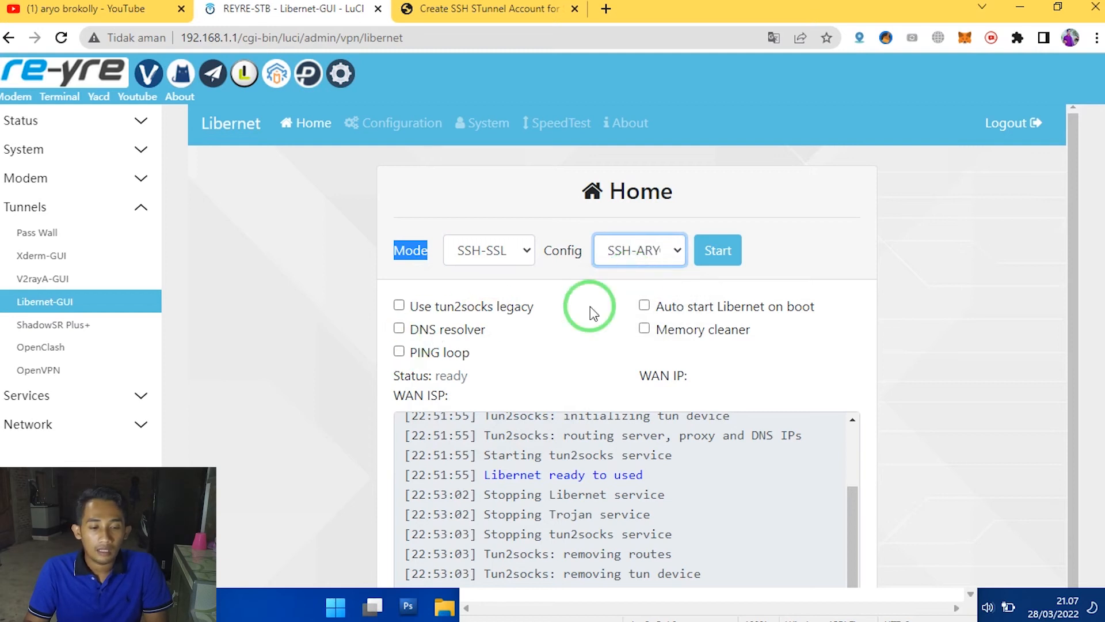
{"action": "left_click", "coordinate": [650, 330]}
{"action": "left_click_drag", "start_coordinate": [485, 475], "coordinate": [640, 475]}
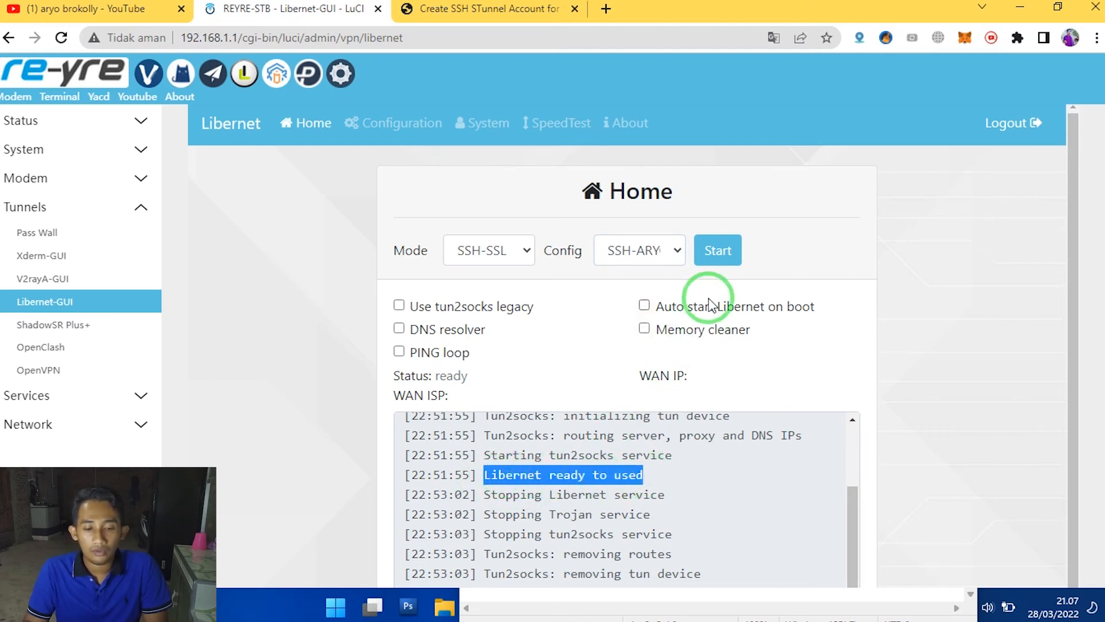
- Enable the Memory cleaner option and start the Libernet tunnel with the SSH-ARYO config
{"action": "left_click", "coordinate": [724, 257]}
{"action": "left_click", "coordinate": [645, 328]}
{"action": "left_click", "coordinate": [723, 248]}
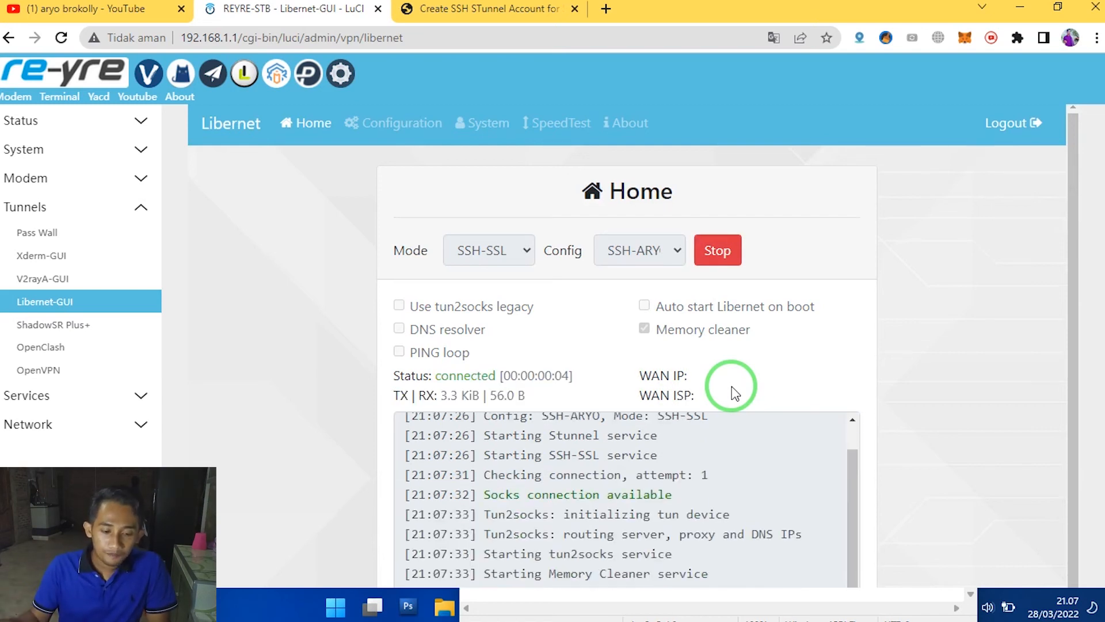
- Examine the socks connection log line, the tunnel status and the WAN IP field, reloading the Libernet page
{"action": "left_click_drag", "start_coordinate": [483, 494], "coordinate": [717, 485]}
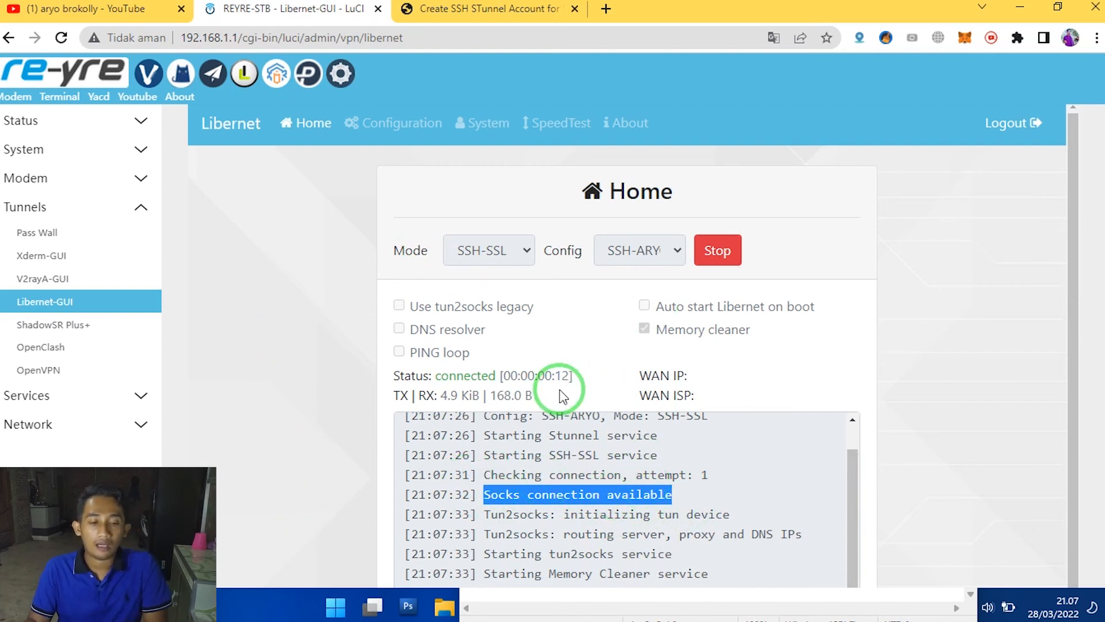
{"action": "double_click", "coordinate": [451, 375]}
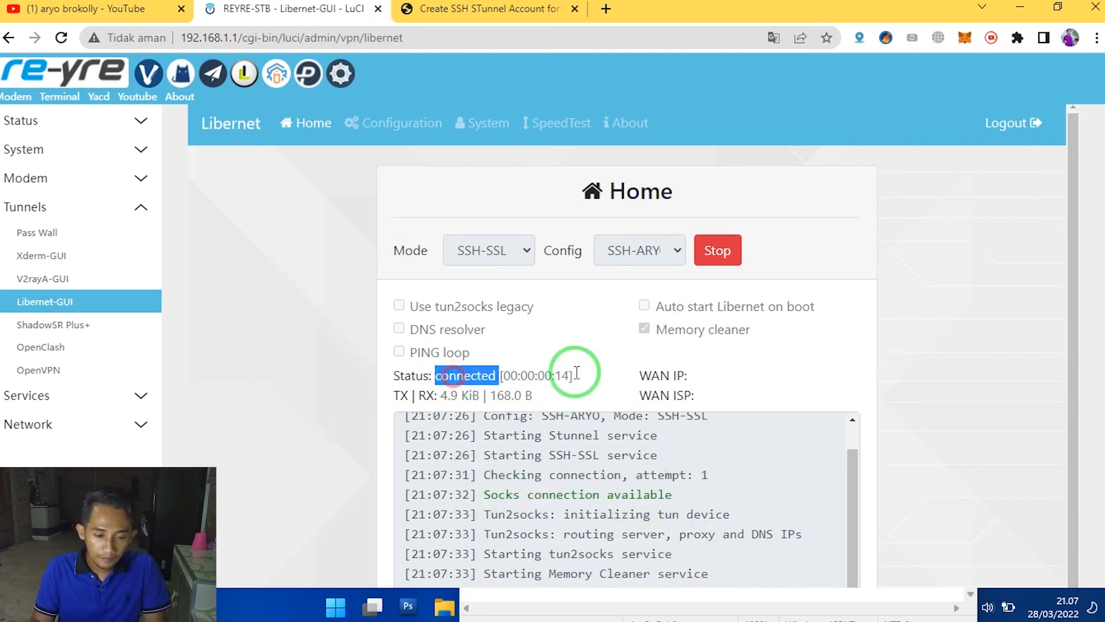
{"action": "left_click", "coordinate": [655, 375]}
{"action": "triple_click", "coordinate": [655, 375]}
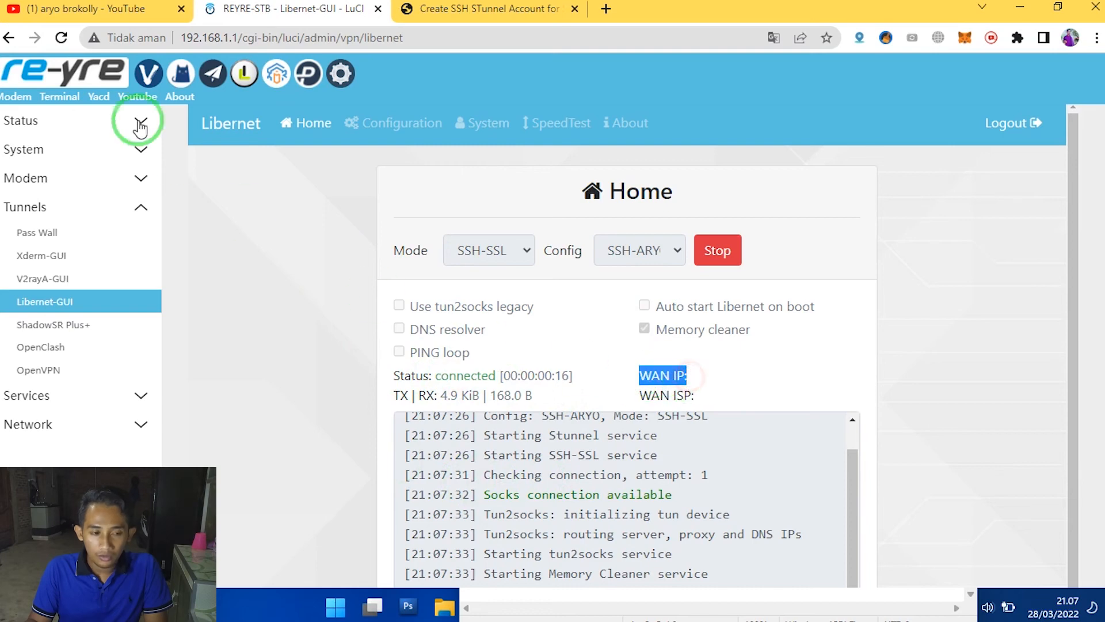
{"action": "left_click", "coordinate": [60, 38]}
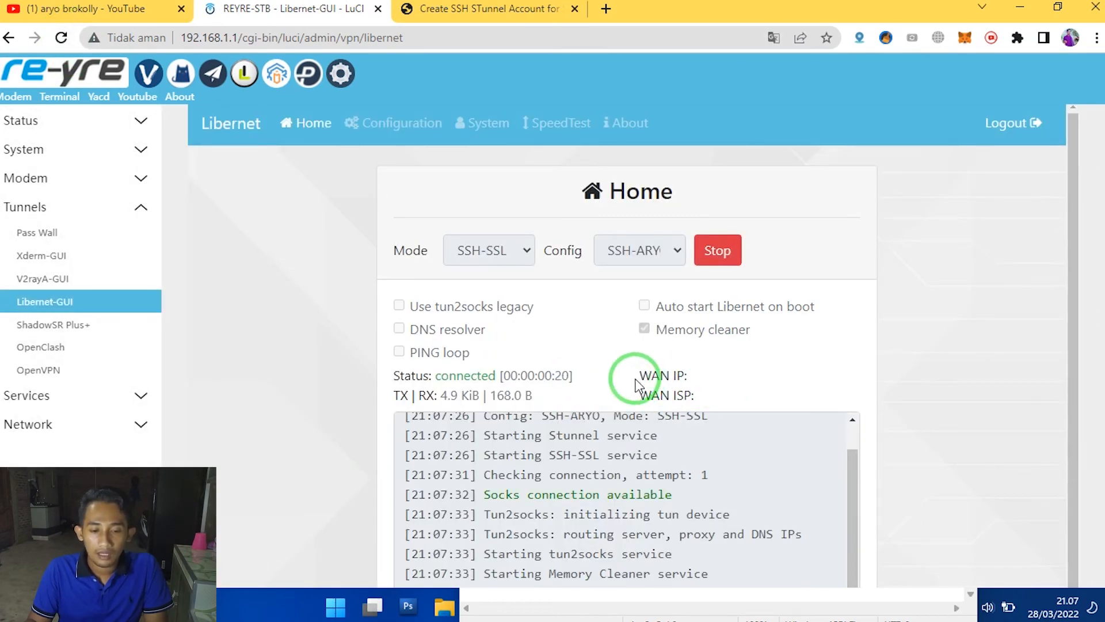
{"action": "left_click_drag", "start_coordinate": [632, 376], "coordinate": [687, 374]}
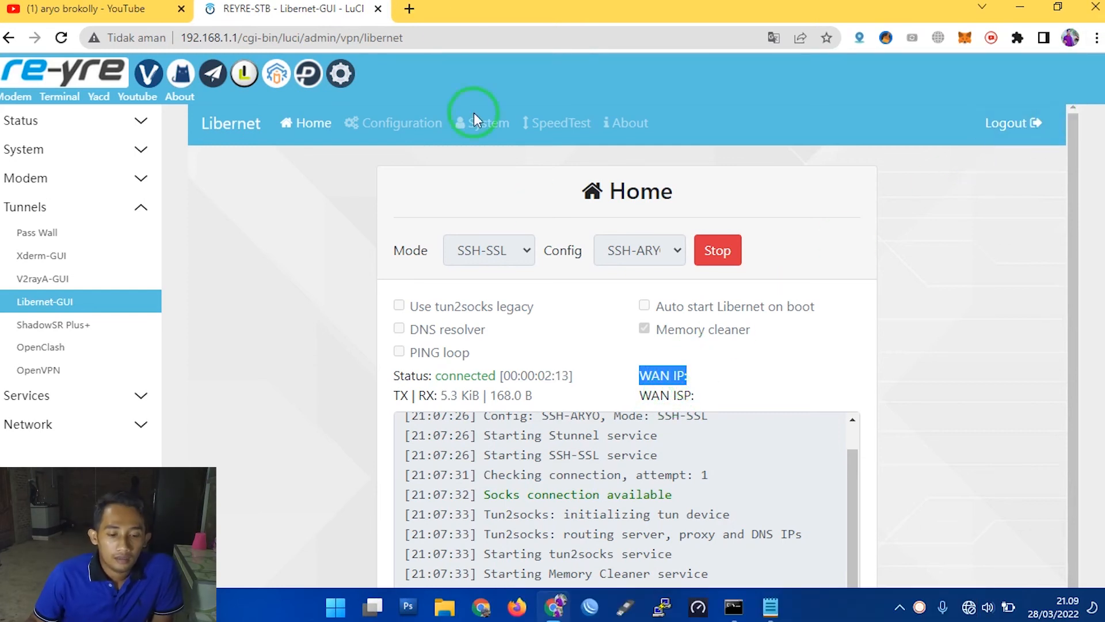
- Open youtube.com in a new browser tab to test internet access through the tunnel
{"action": "left_click", "coordinate": [414, 9]}
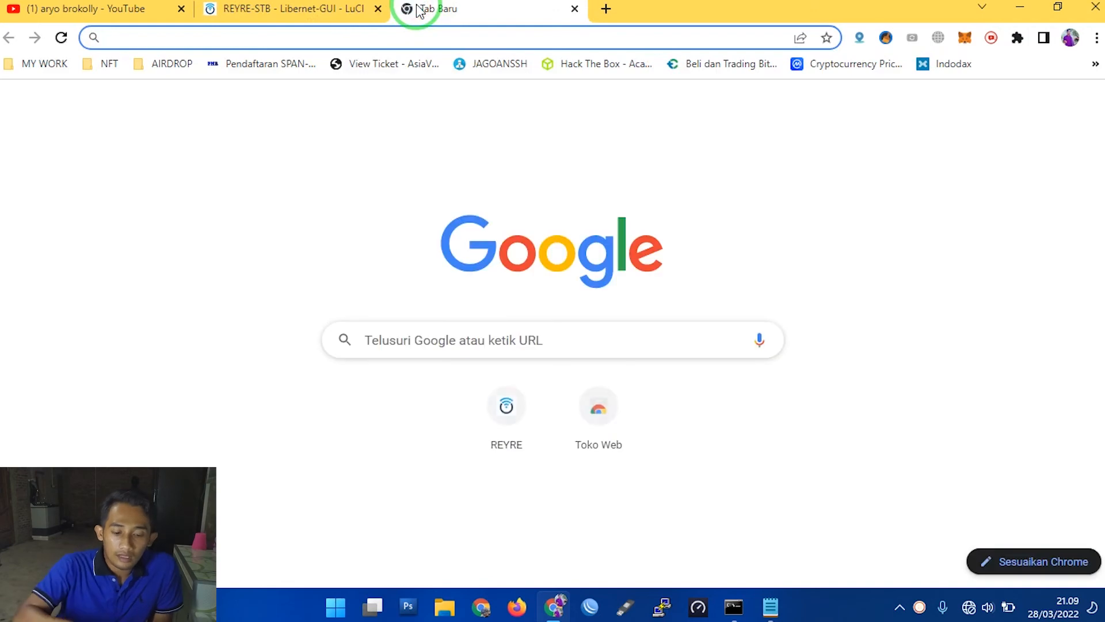
{"action": "type", "text": "youtube"}
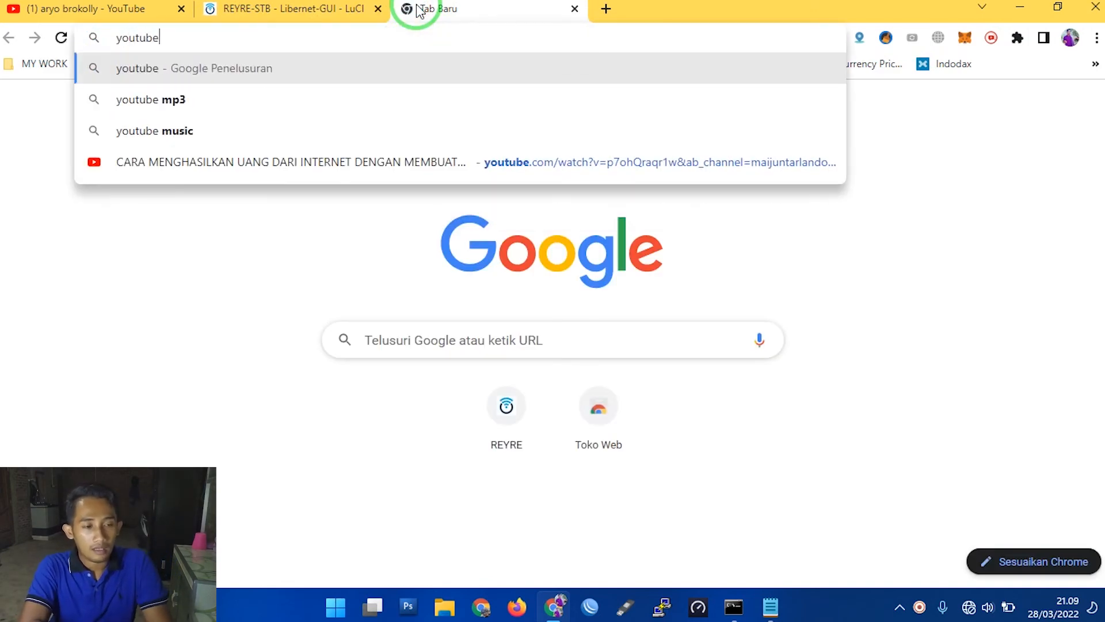
{"action": "key", "text": "Return"}
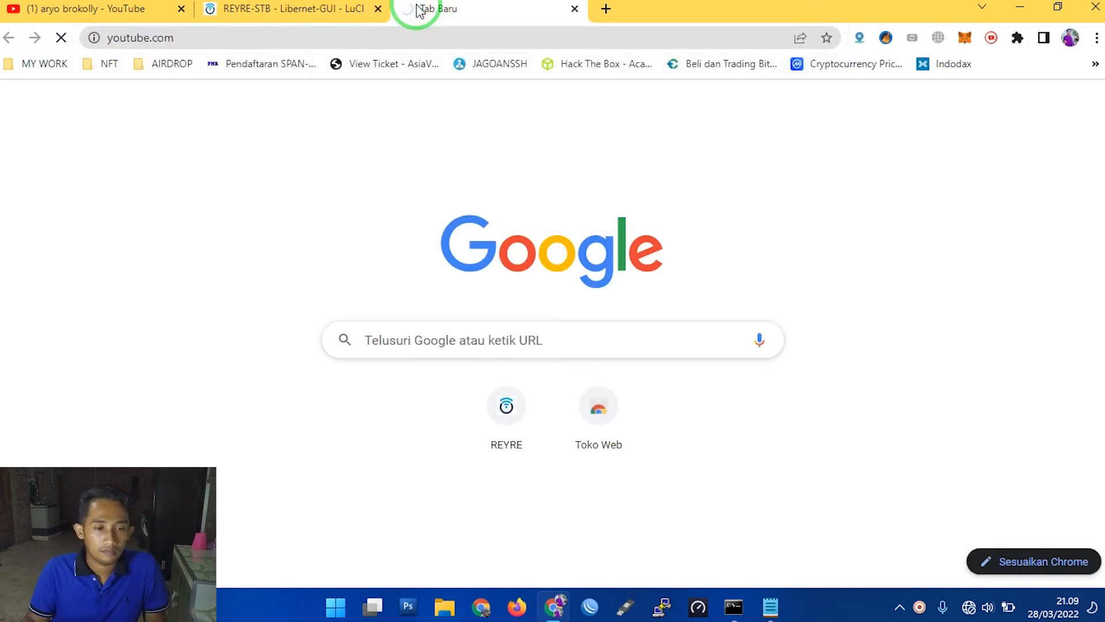
{"action": "left_click", "coordinate": [484, 33]}
{"action": "left_click", "coordinate": [393, 23]}
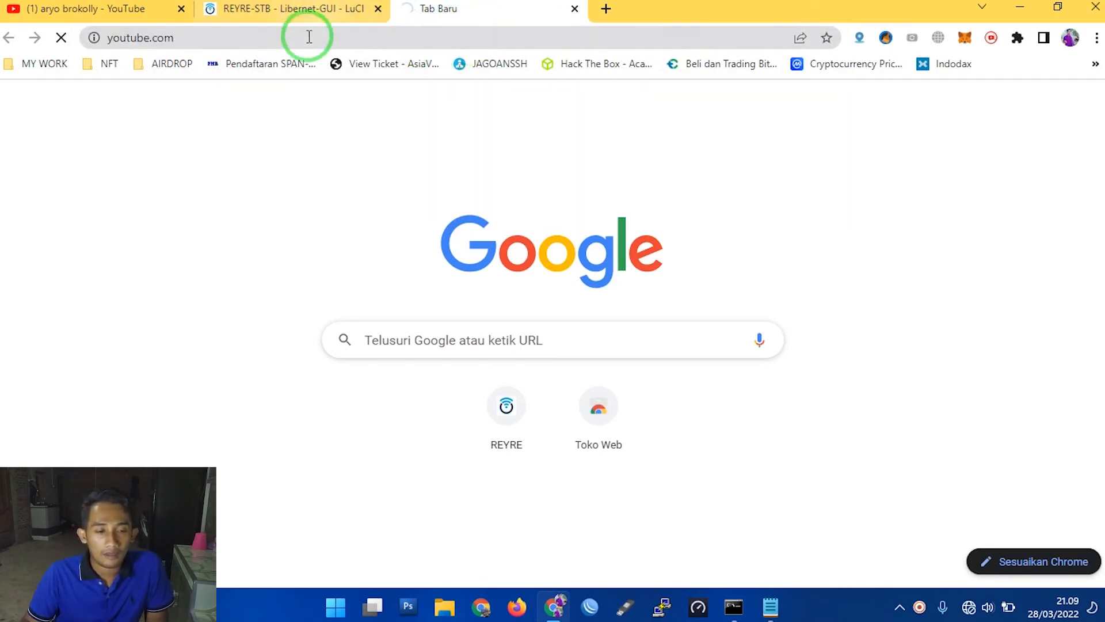
- Return to the Libernet page to recheck the WAN IP field and tunnel status against the YouTube tab
{"action": "left_click", "coordinate": [294, 8]}
{"action": "left_click_drag", "start_coordinate": [639, 375], "coordinate": [669, 375]}
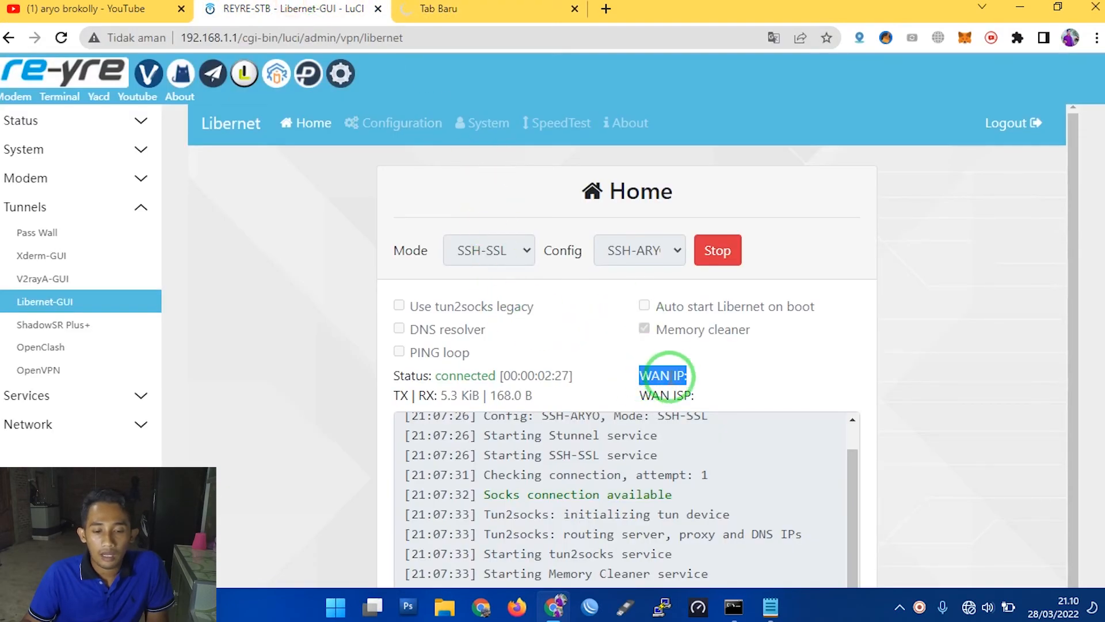
{"action": "left_click", "coordinate": [685, 392]}
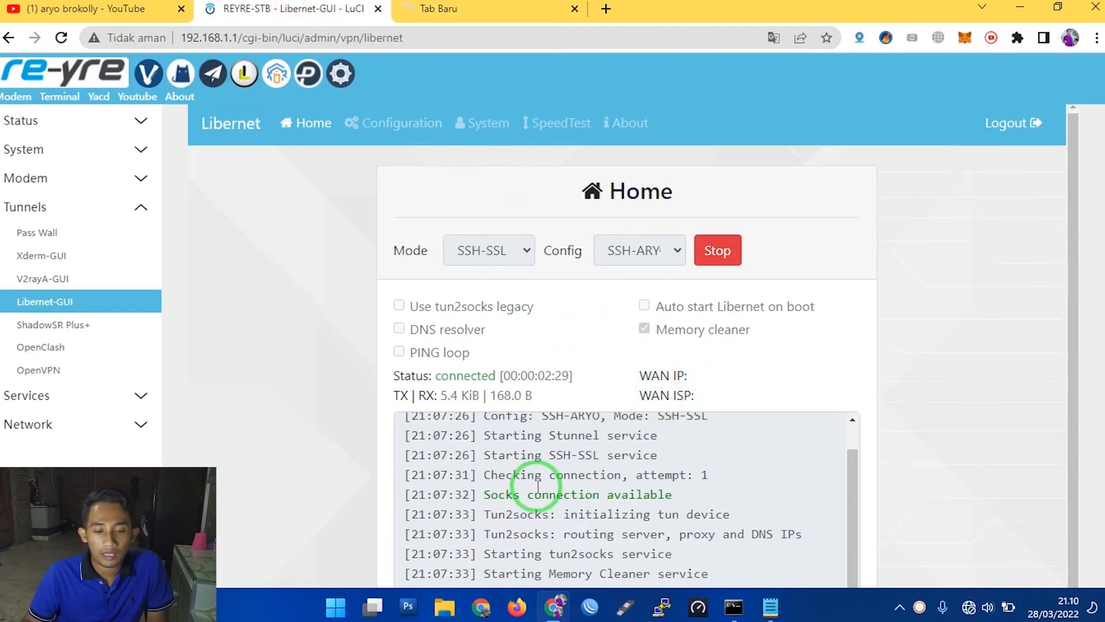
{"action": "left_click_drag", "start_coordinate": [447, 376], "coordinate": [482, 375]}
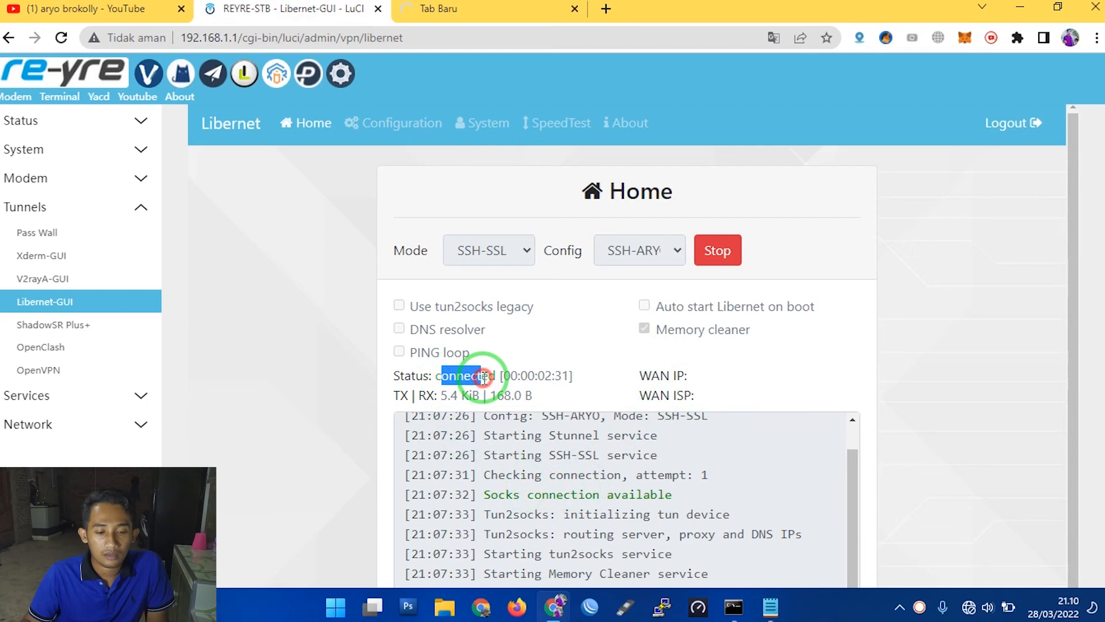
{"action": "left_click", "coordinate": [507, 9]}
{"action": "left_click", "coordinate": [296, 9]}
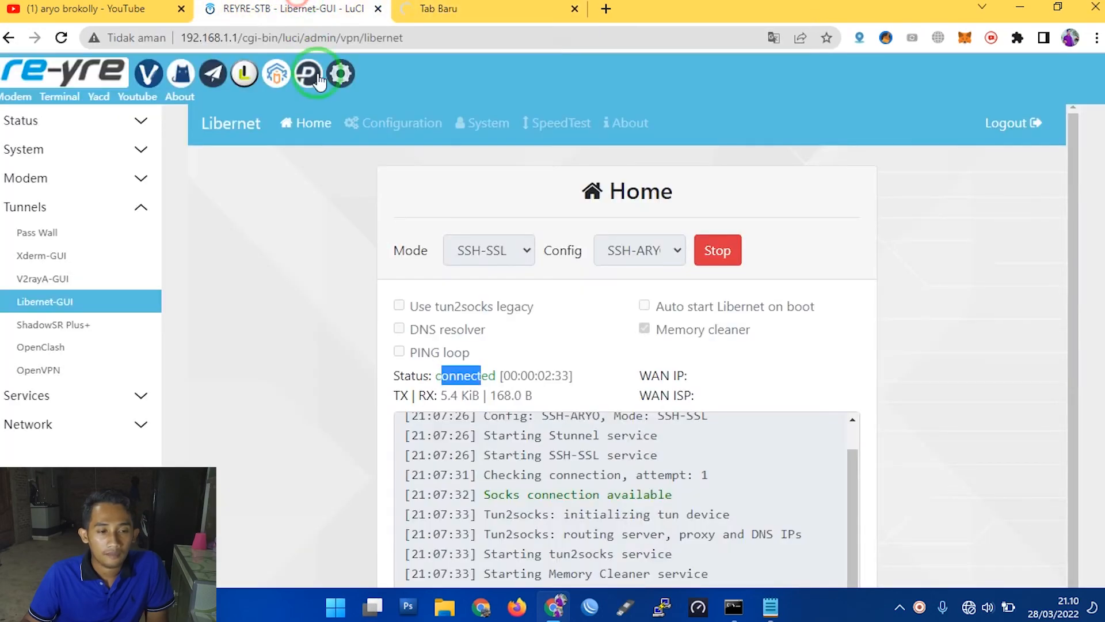
- Open the router's Firewall status page in a new tab and restart the firewall
{"action": "left_click", "coordinate": [104, 122]}
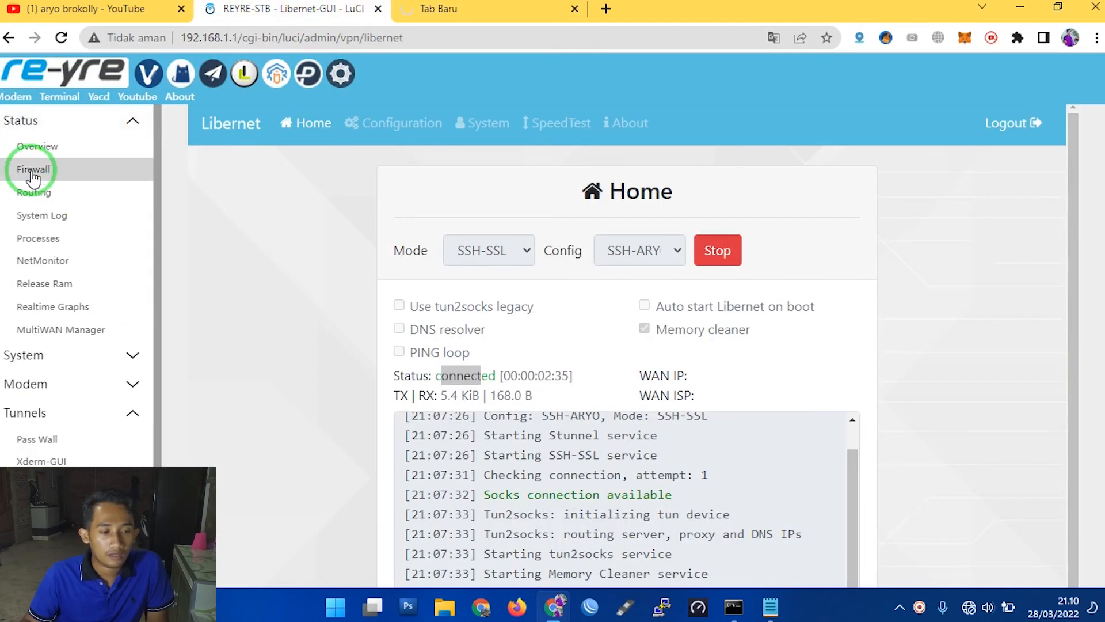
{"action": "right_click", "coordinate": [31, 173]}
{"action": "left_click", "coordinate": [62, 183]}
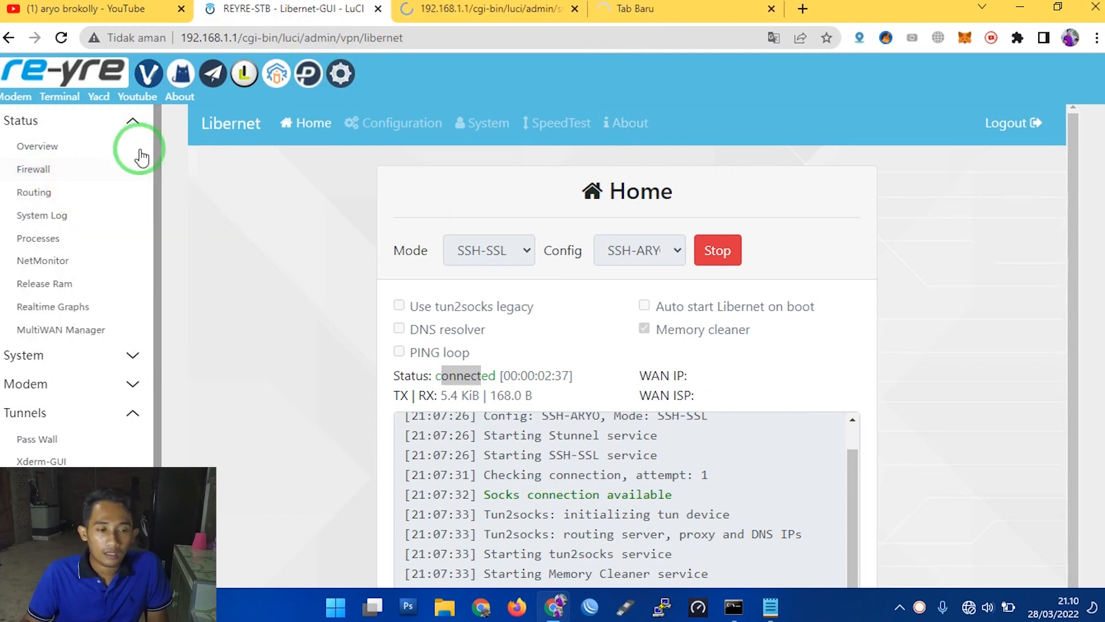
{"action": "right_click", "coordinate": [51, 176]}
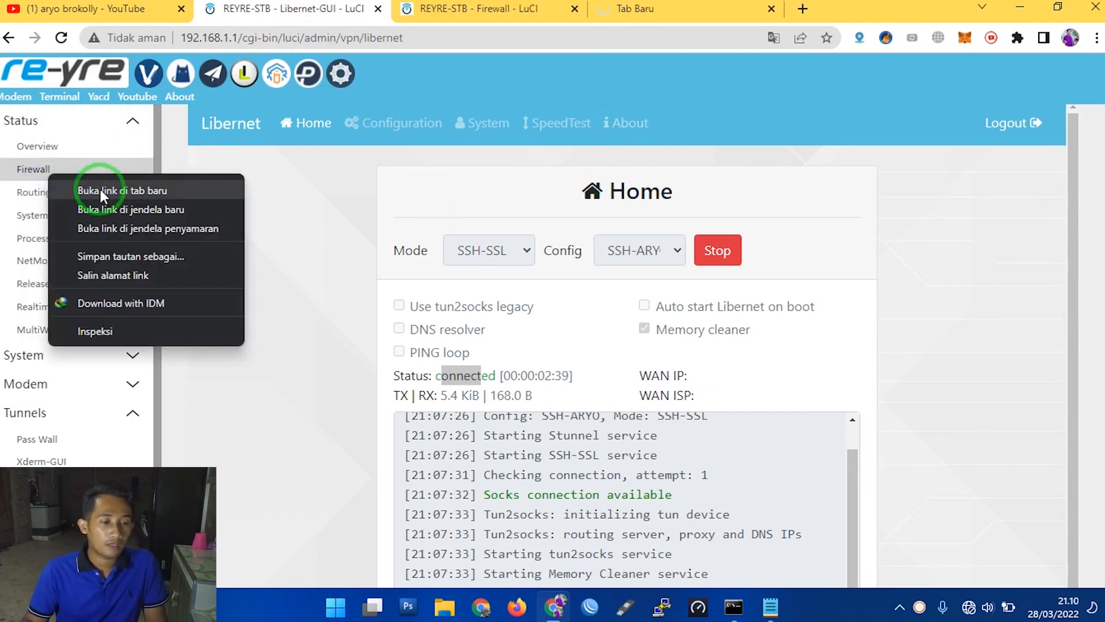
{"action": "left_click", "coordinate": [714, 6]}
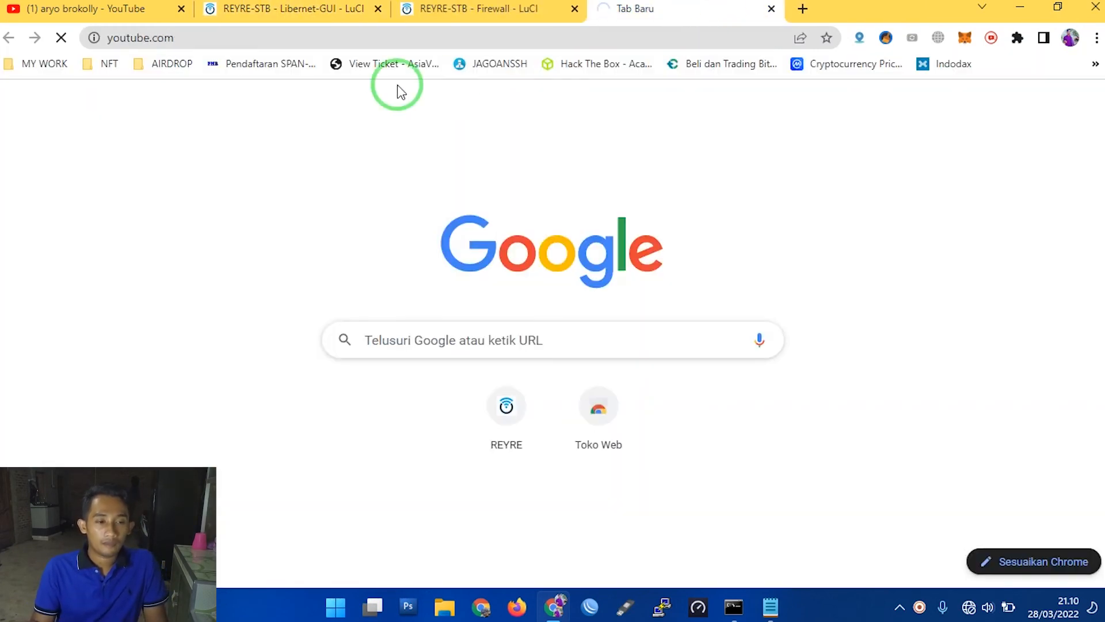
{"action": "left_click", "coordinate": [437, 8]}
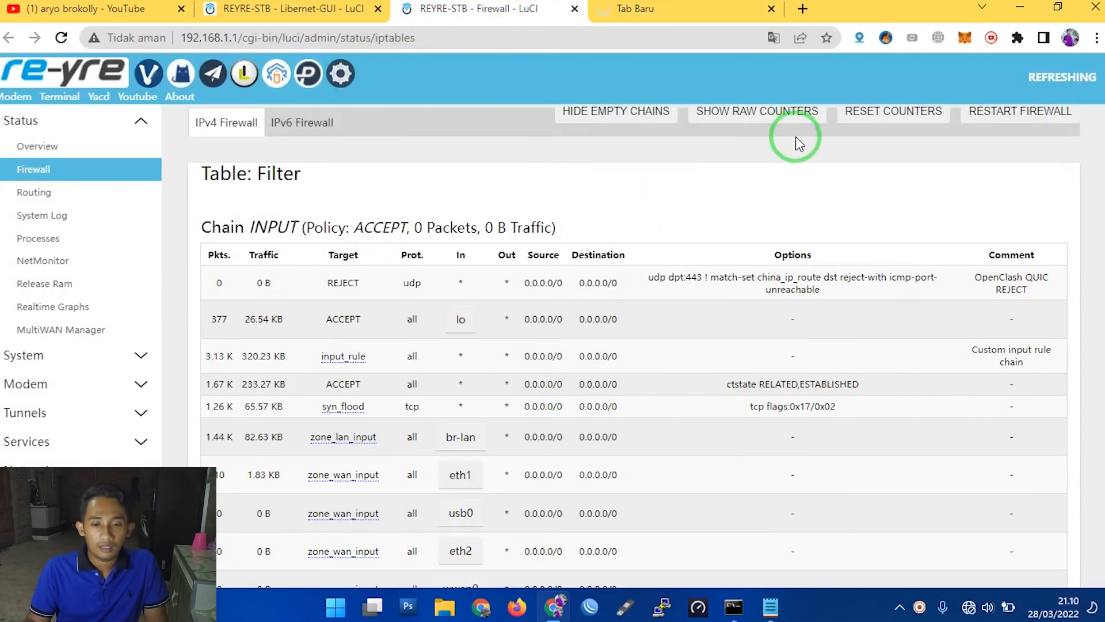
{"action": "left_click", "coordinate": [1017, 122]}
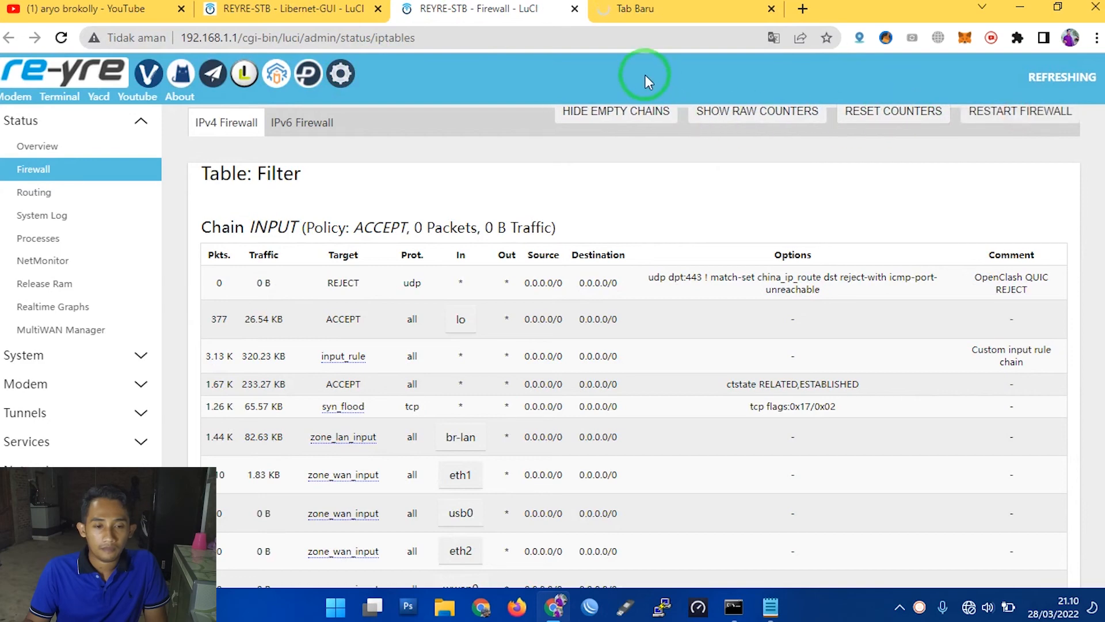
- Check whether the YouTube page loads and close the Firewall tab
{"action": "left_click", "coordinate": [685, 9]}
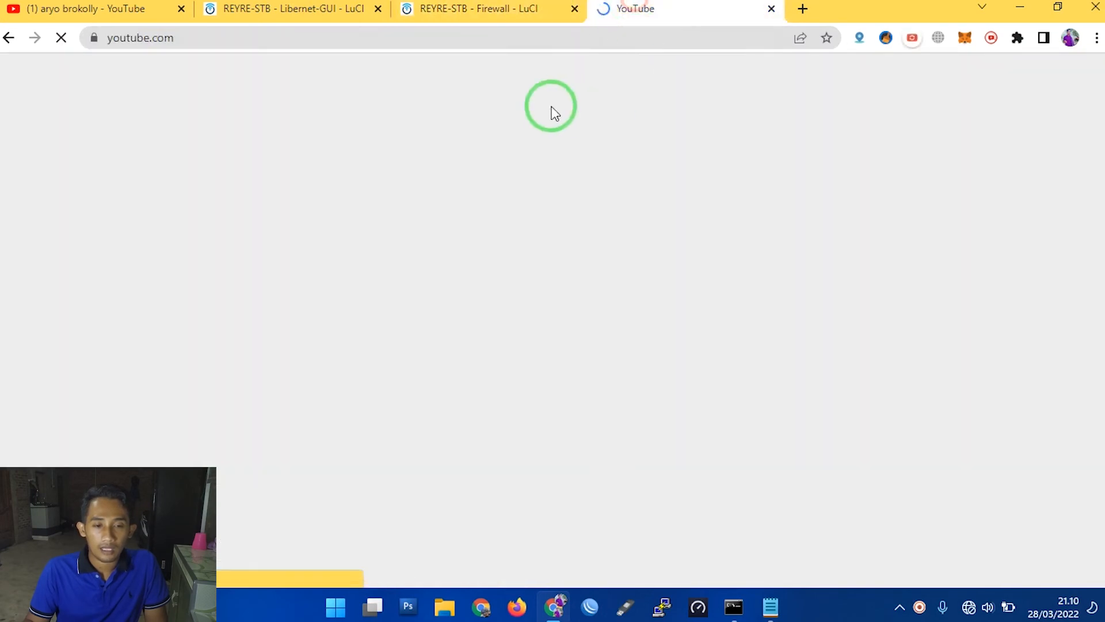
{"action": "left_click", "coordinate": [518, 8]}
{"action": "left_click", "coordinate": [574, 9]}
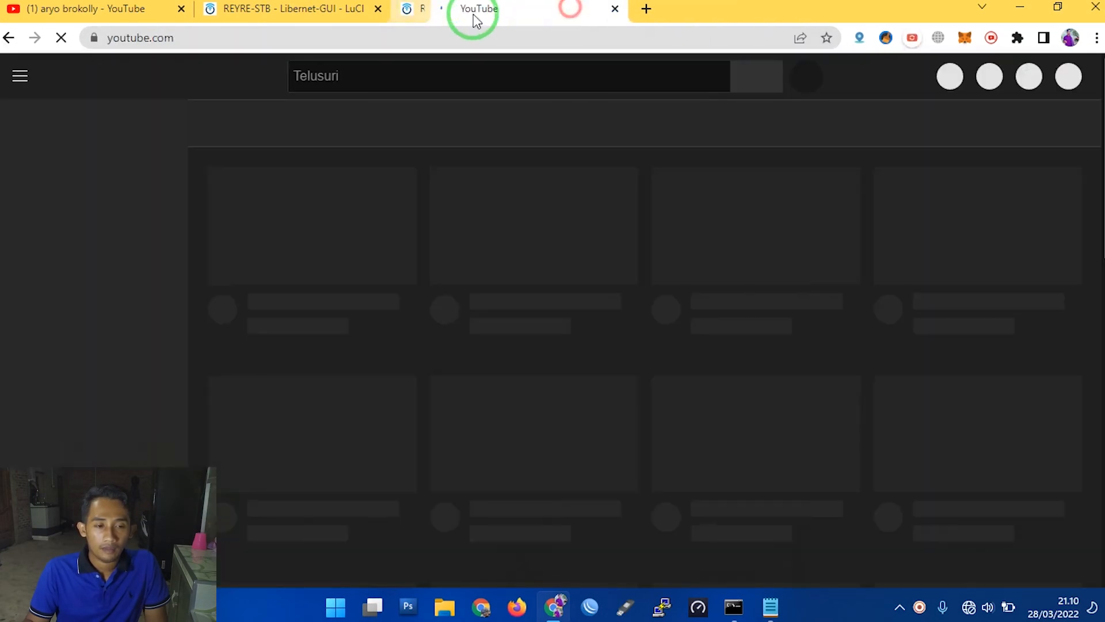
- Reopen the Libernet page and examine the tunnel's WAN IP and where the Firewall entry sits under Status
{"action": "left_click", "coordinate": [273, 6]}
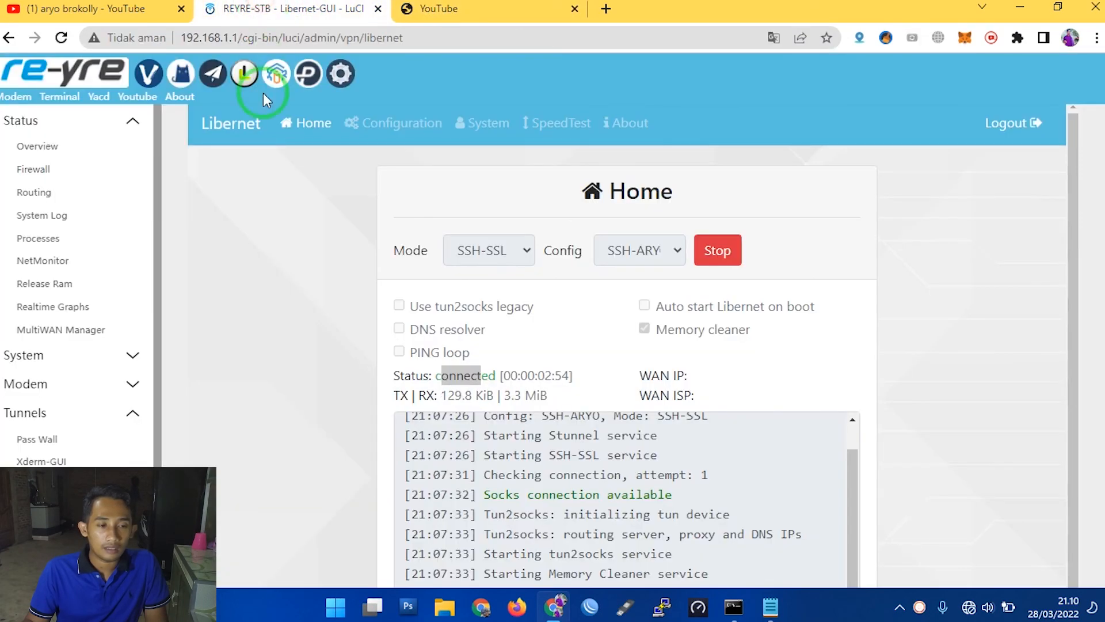
{"action": "left_click", "coordinate": [246, 76]}
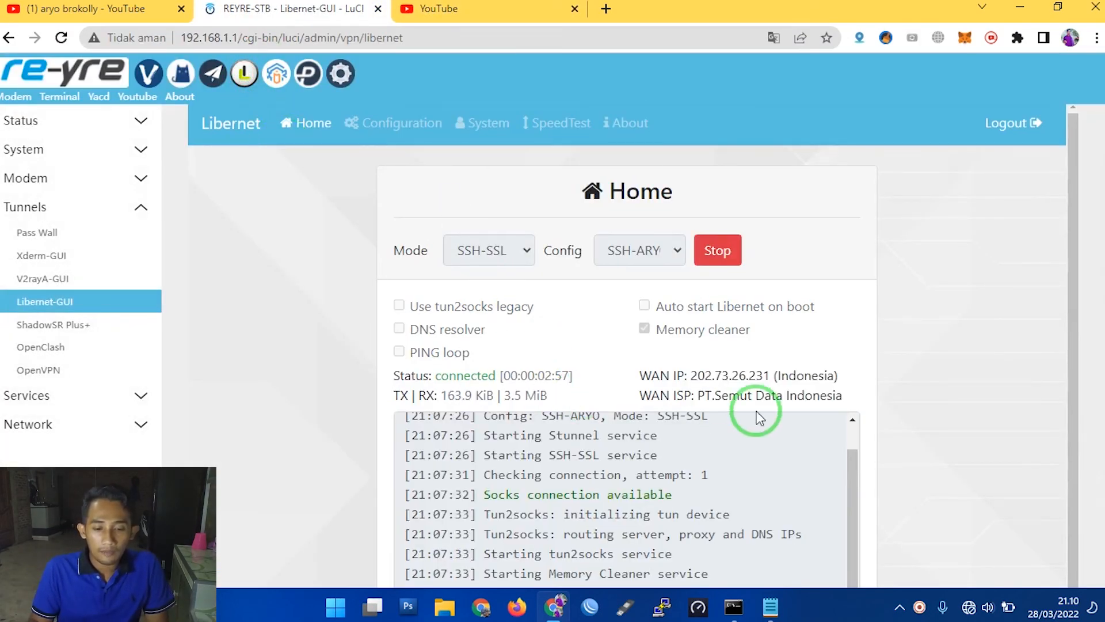
{"action": "left_click_drag", "start_coordinate": [698, 376], "coordinate": [763, 376]}
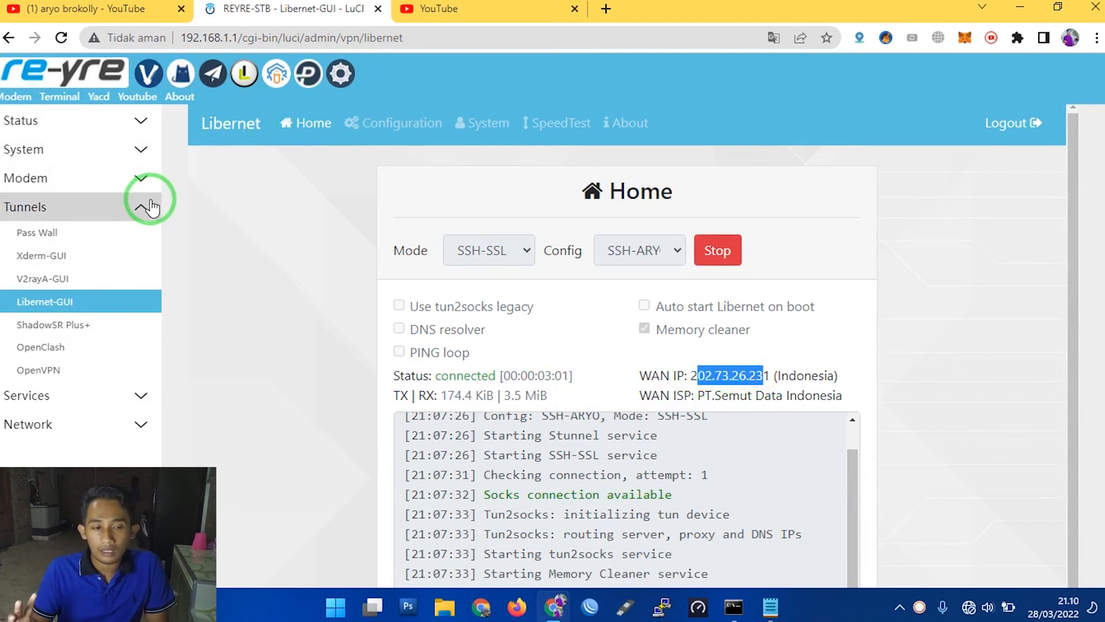
{"action": "left_click", "coordinate": [138, 151]}
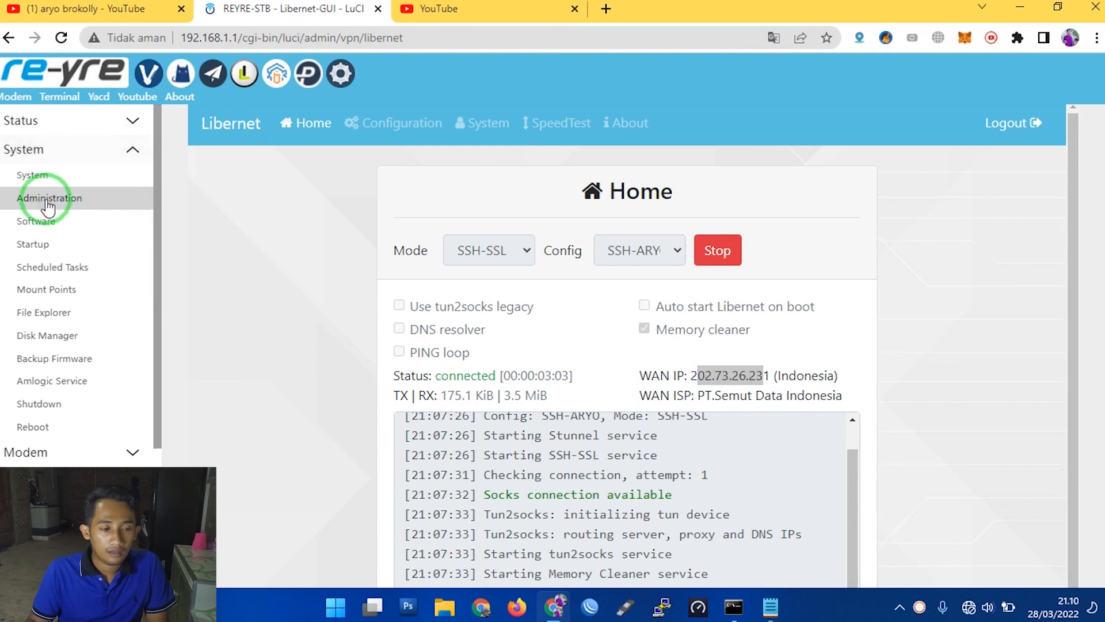
{"action": "left_click", "coordinate": [28, 120]}
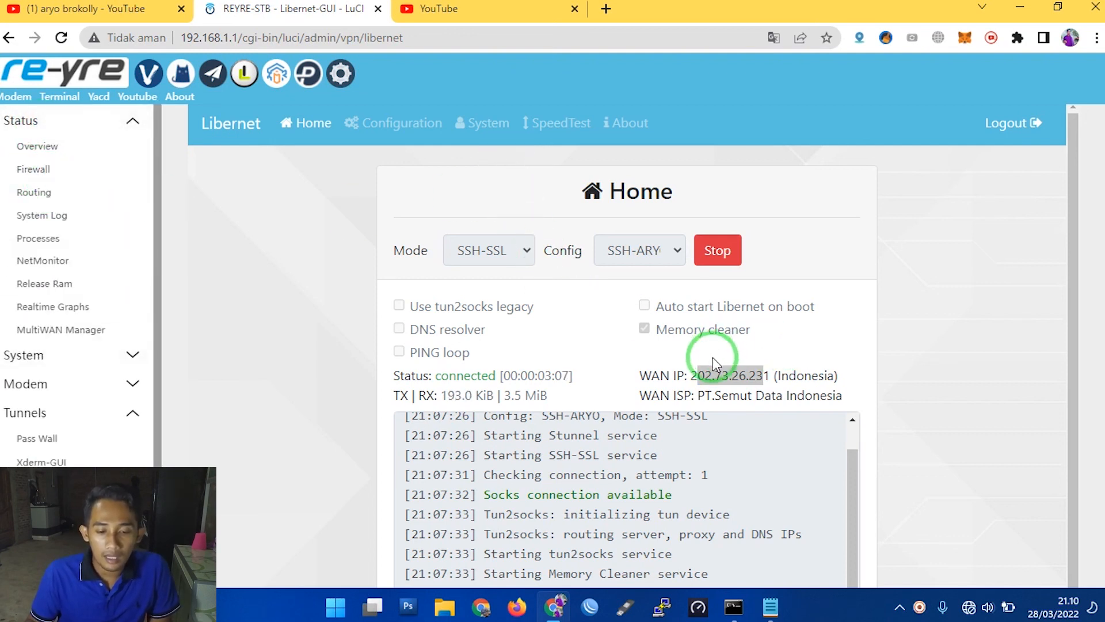
{"action": "left_click_drag", "start_coordinate": [691, 375], "coordinate": [771, 374]}
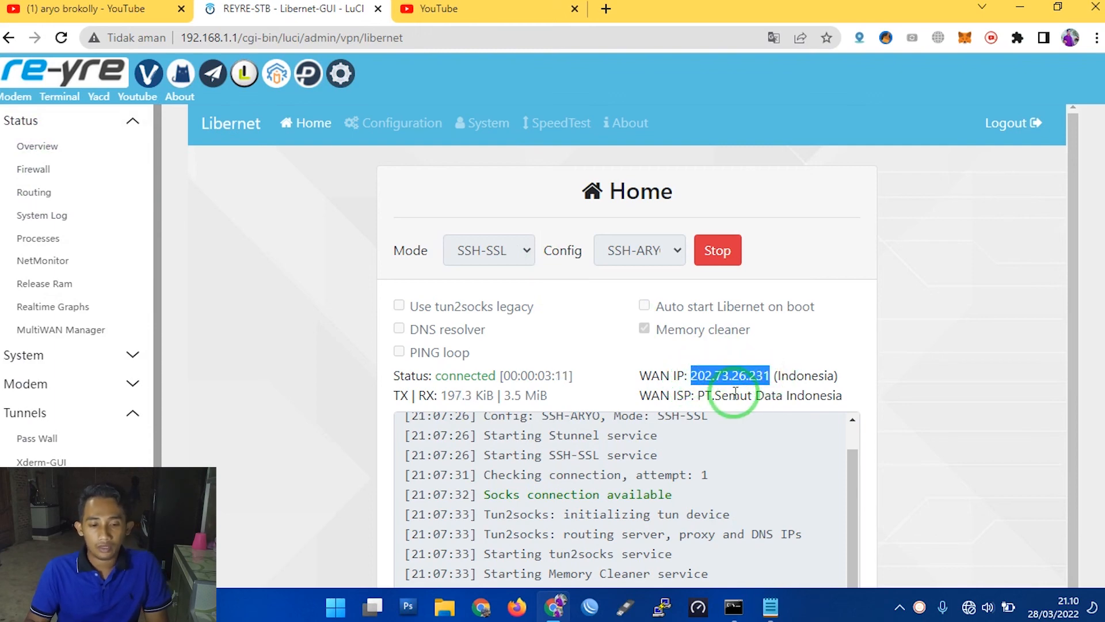
- Search YouTube for the channel named in the first browser tab's title
{"action": "key", "text": "ctrl+Tab"}
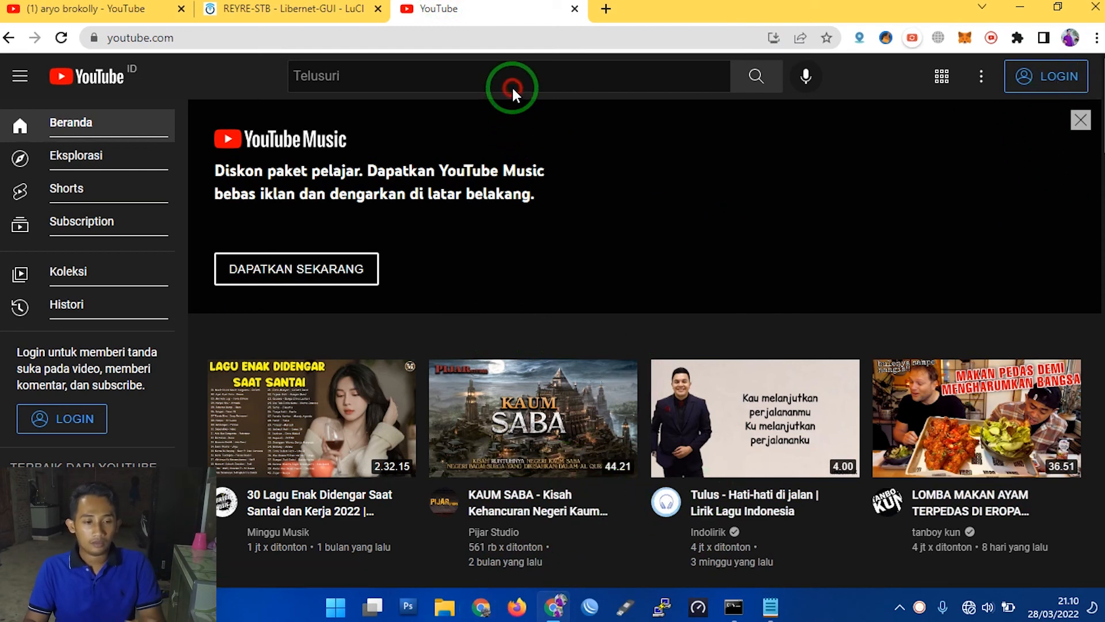
{"action": "left_click", "coordinate": [518, 72]}
{"action": "type", "text": "aryo bro"}
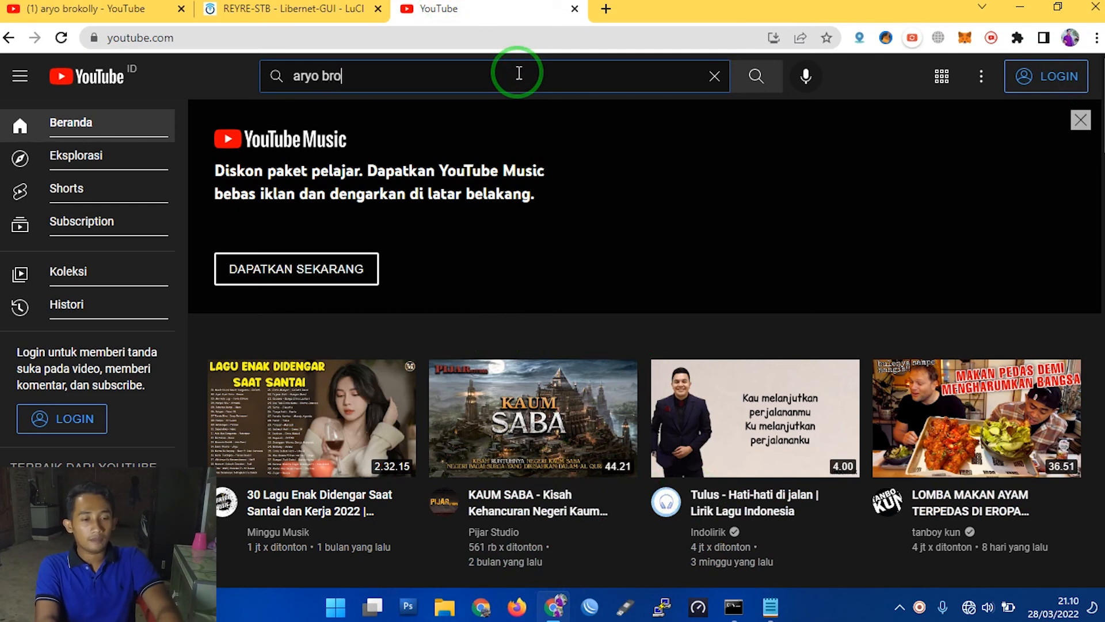
{"action": "type", "text": "kolly"}
{"action": "key", "text": "Return"}
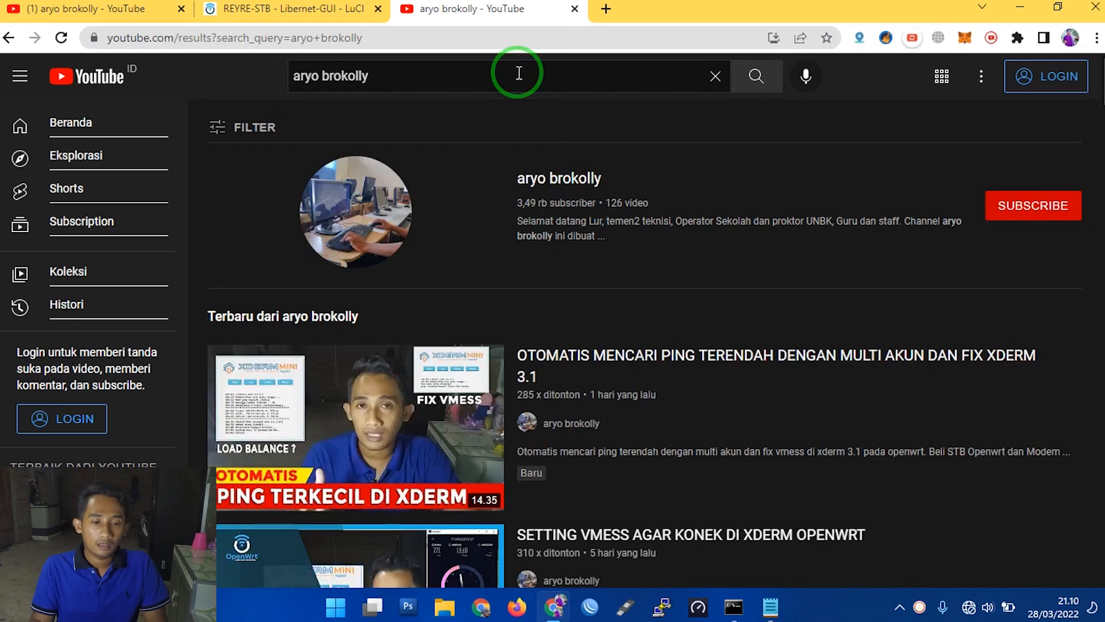
- Open the found channel, browse its uploaded videos and return to the Libernet page
{"action": "left_click", "coordinate": [556, 181]}
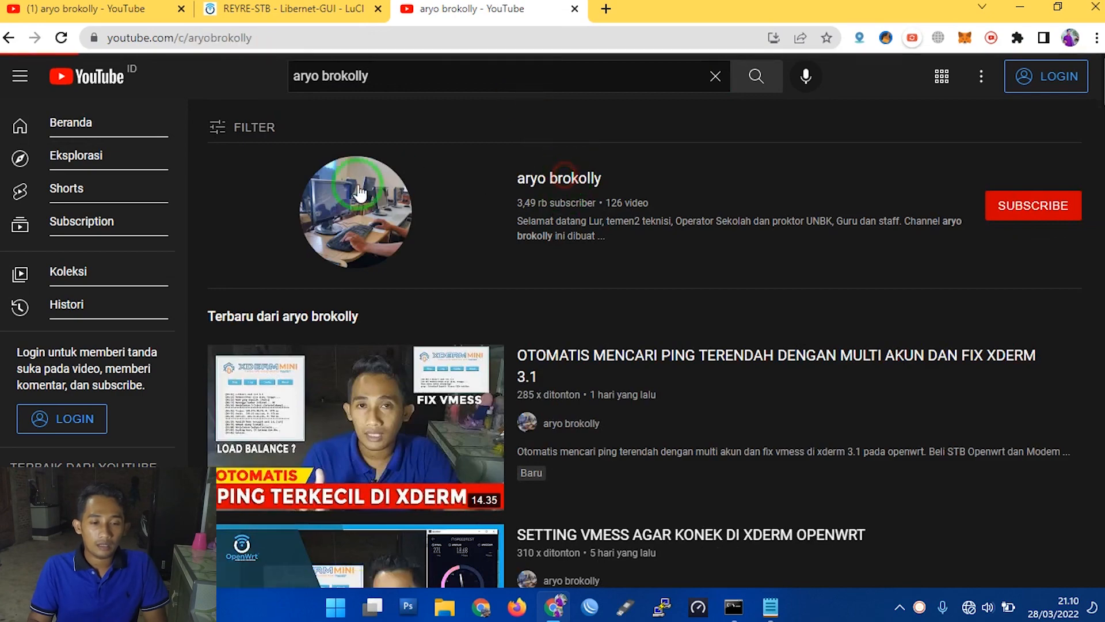
{"action": "left_click", "coordinate": [371, 347]}
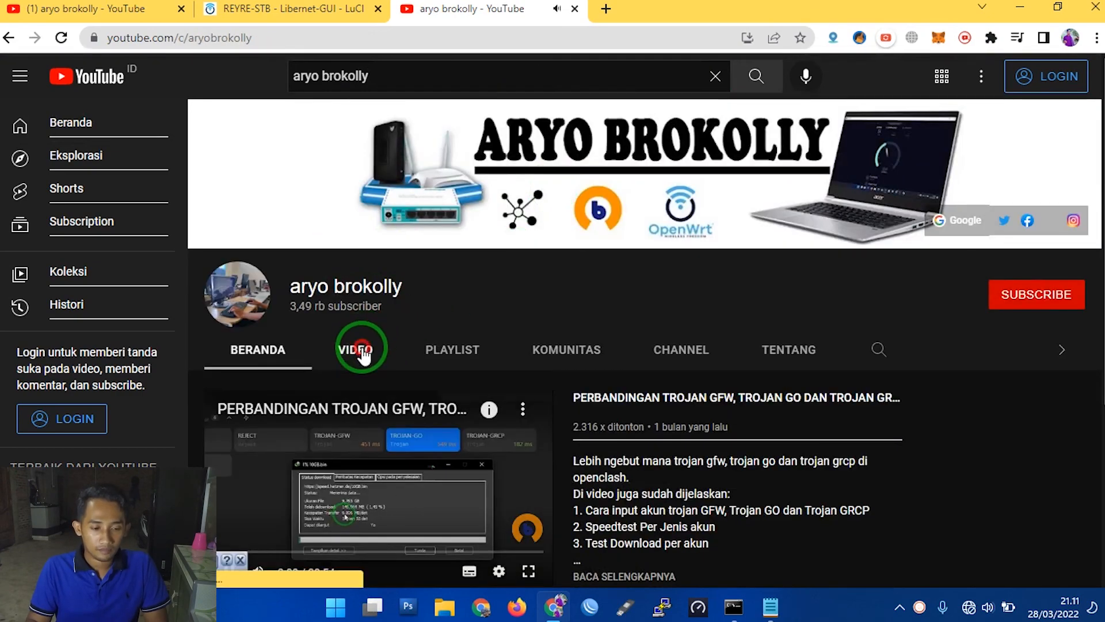
{"action": "scroll", "coordinate": [533, 278], "scroll_direction": "down", "scroll_amount": 4}
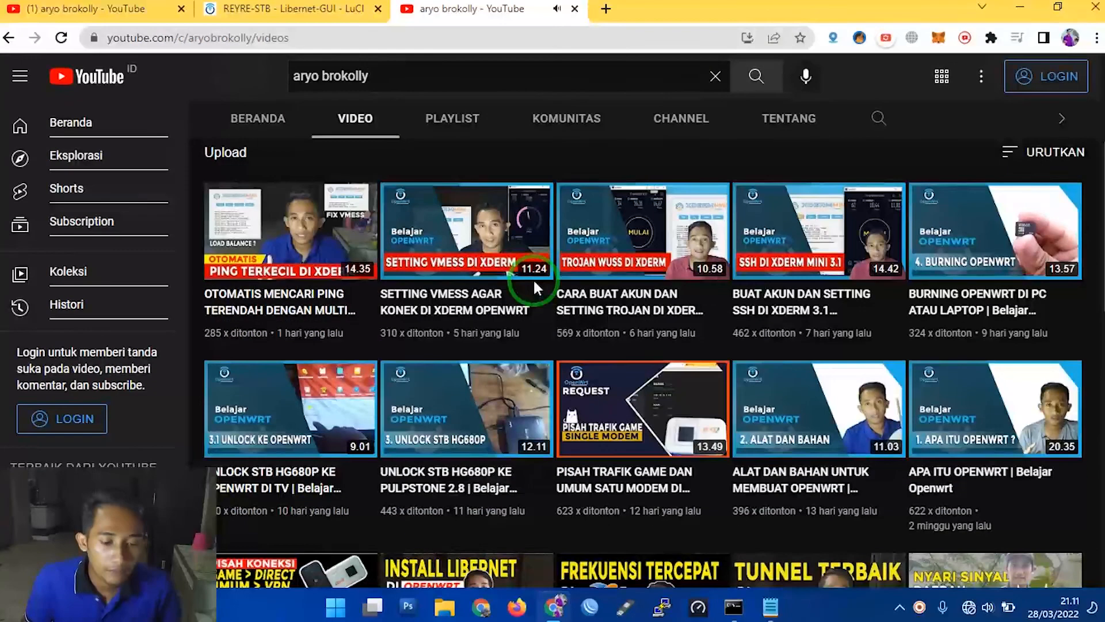
{"action": "left_click", "coordinate": [199, 9]}
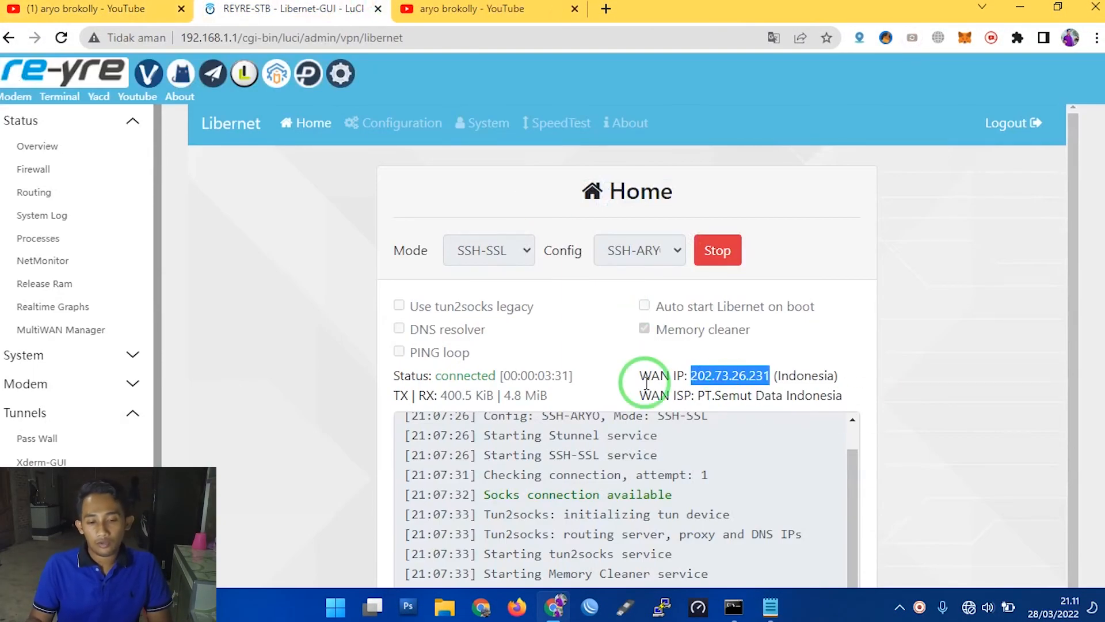